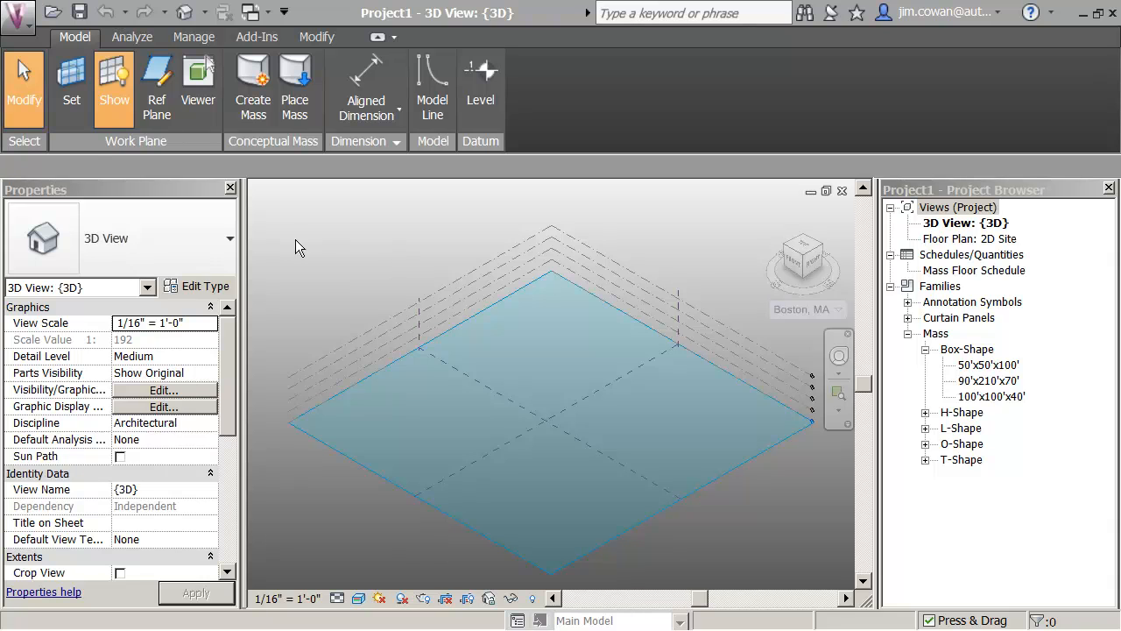
# Create a new family from the Mass template in the US Imperial folder
pyautogui.click(21, 25)
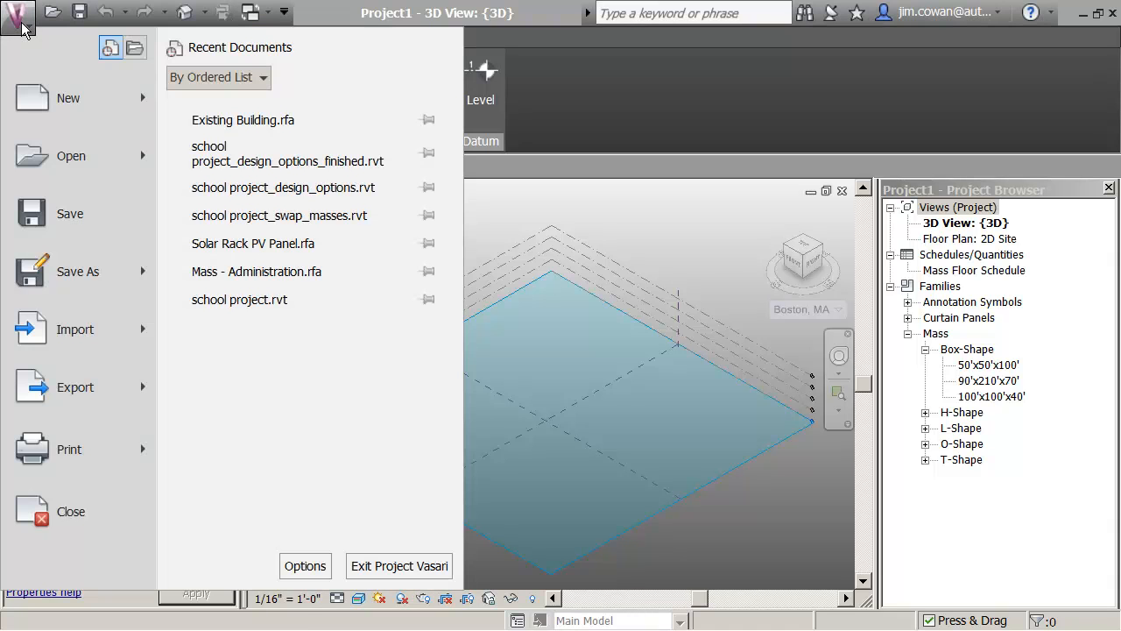
pyautogui.moveTo(142, 105)
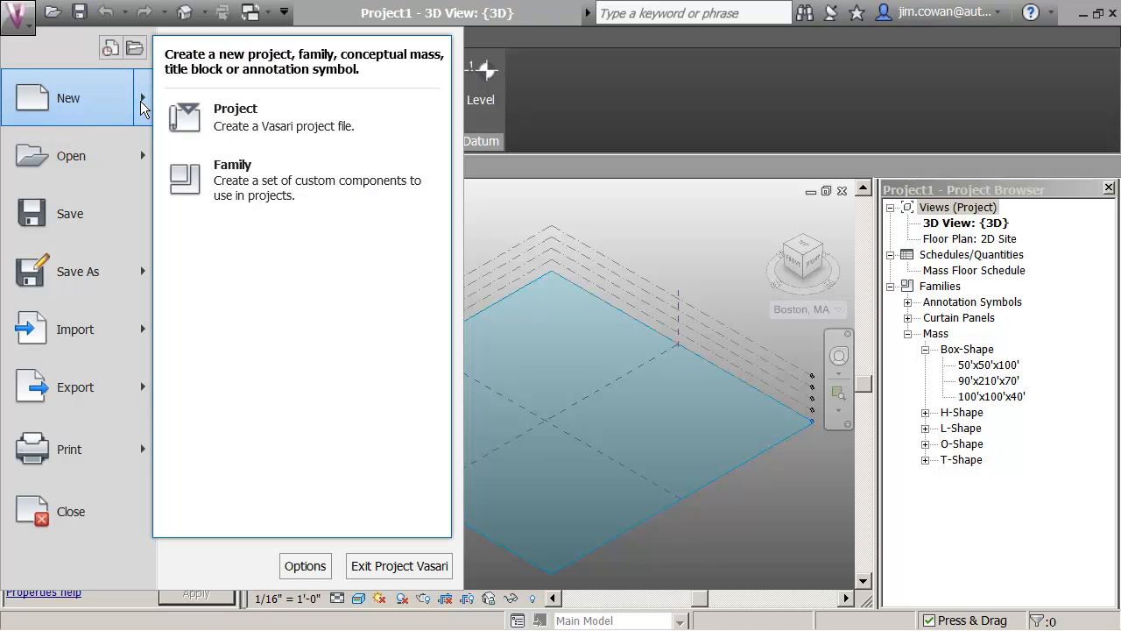
pyautogui.click(233, 173)
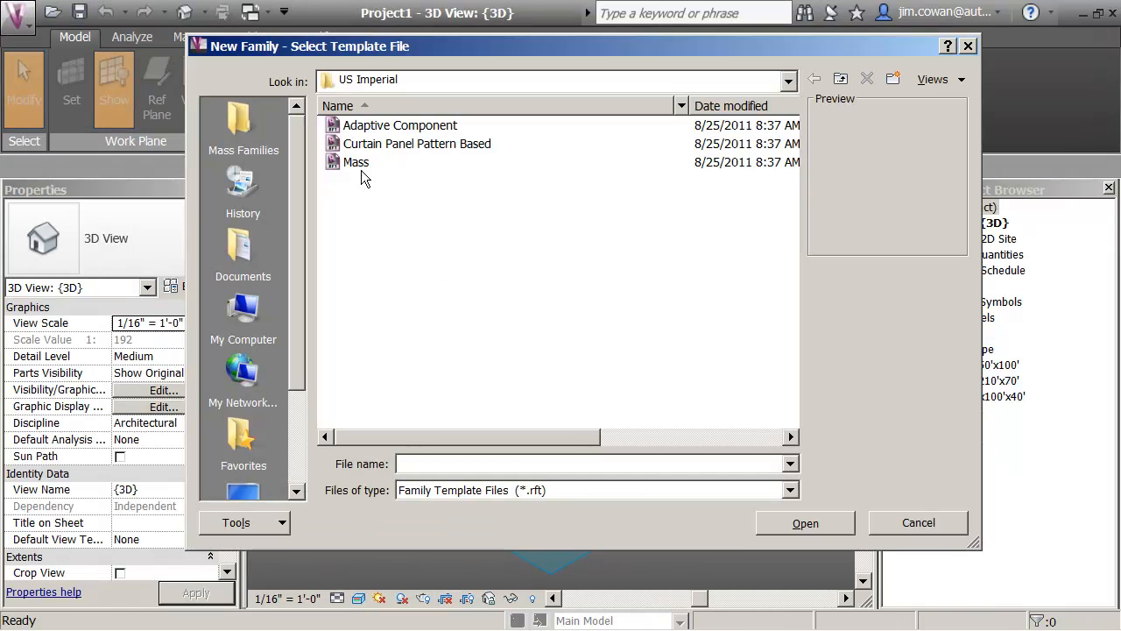
pyautogui.click(359, 164)
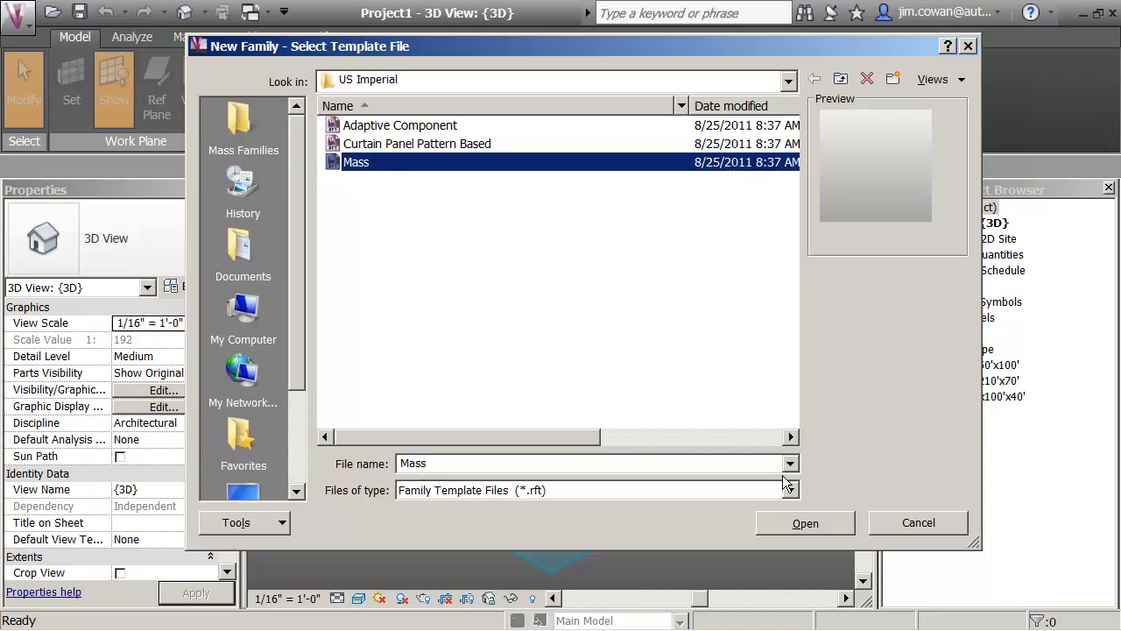
pyautogui.click(806, 523)
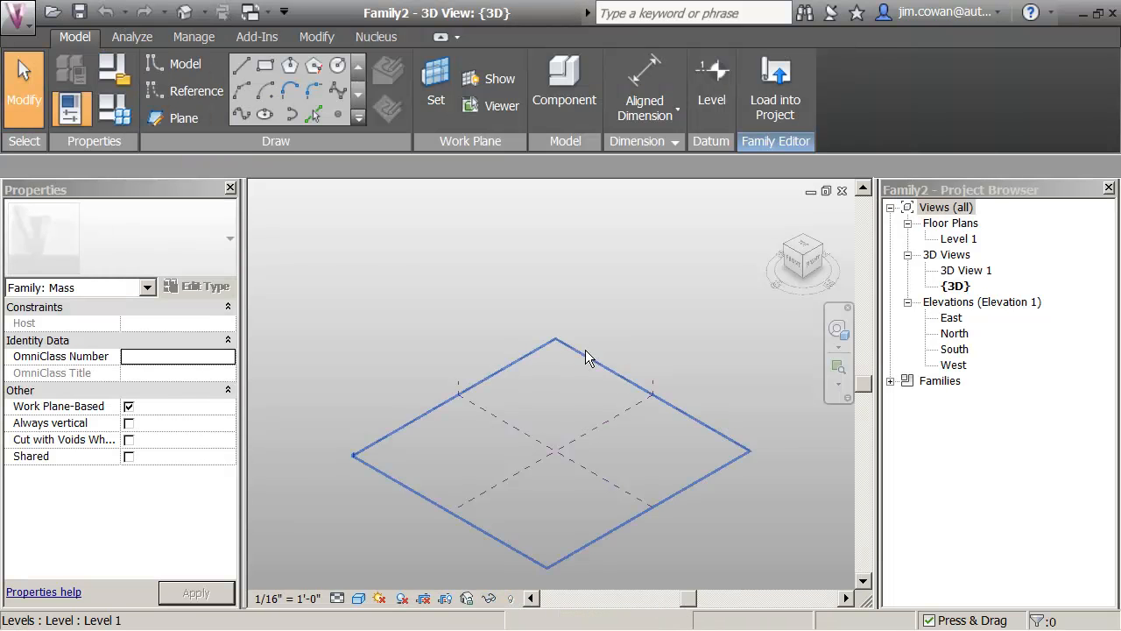
# Save the family as Existing Building in the Buildings folder of Mass Families, replacing the existing file
pyautogui.click(78, 10)
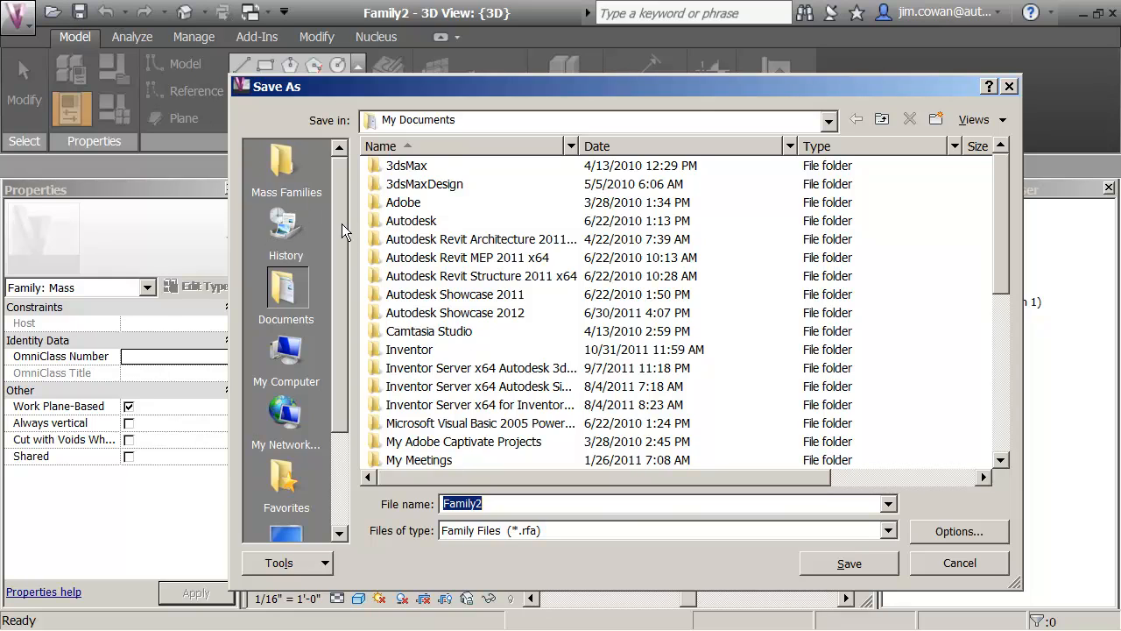
pyautogui.click(285, 165)
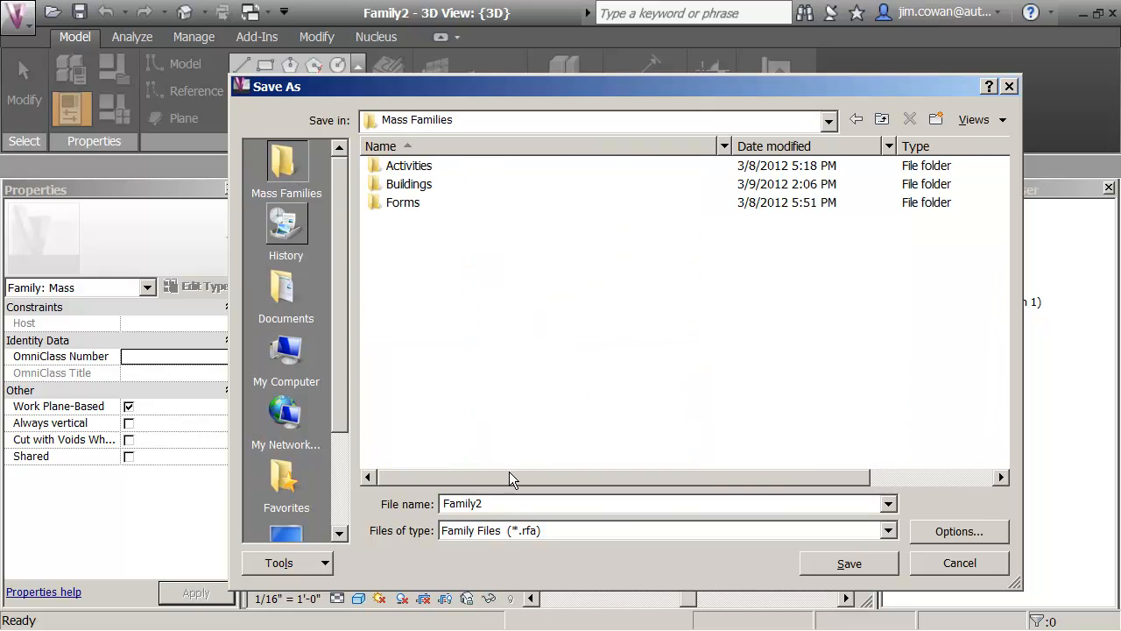
pyautogui.doubleClick(386, 186)
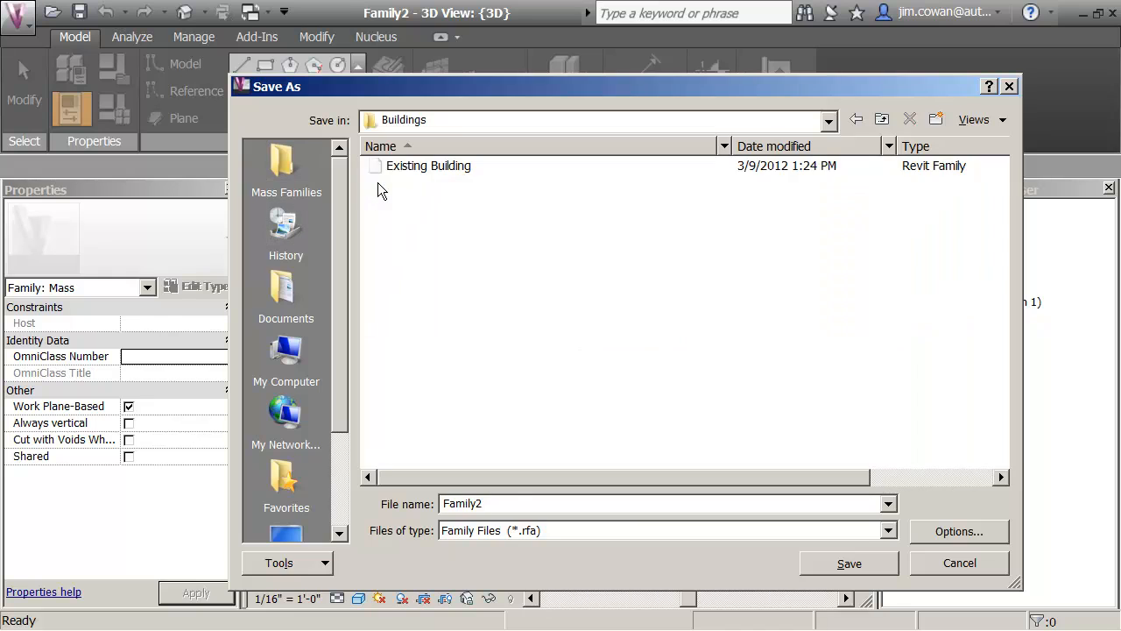
pyautogui.click(387, 169)
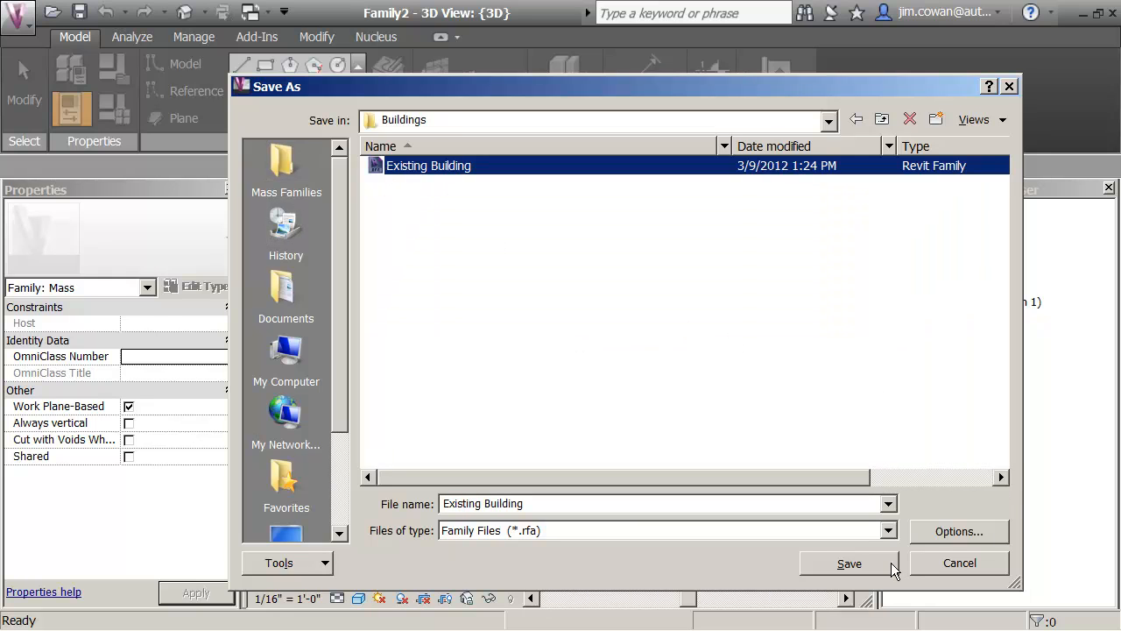
pyautogui.click(857, 564)
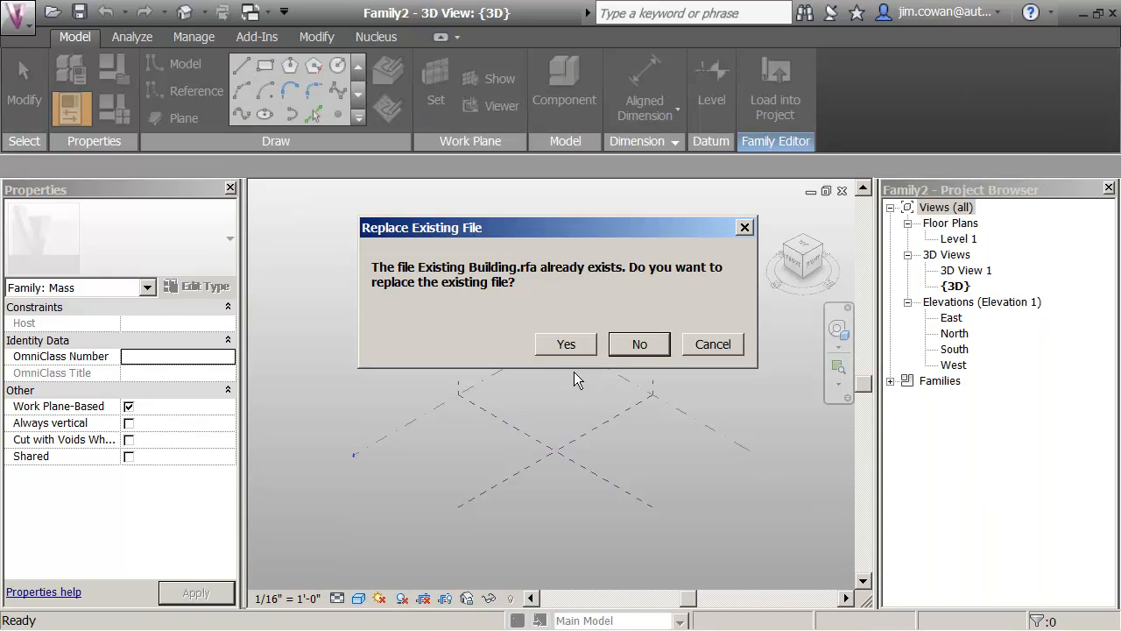
pyautogui.click(574, 343)
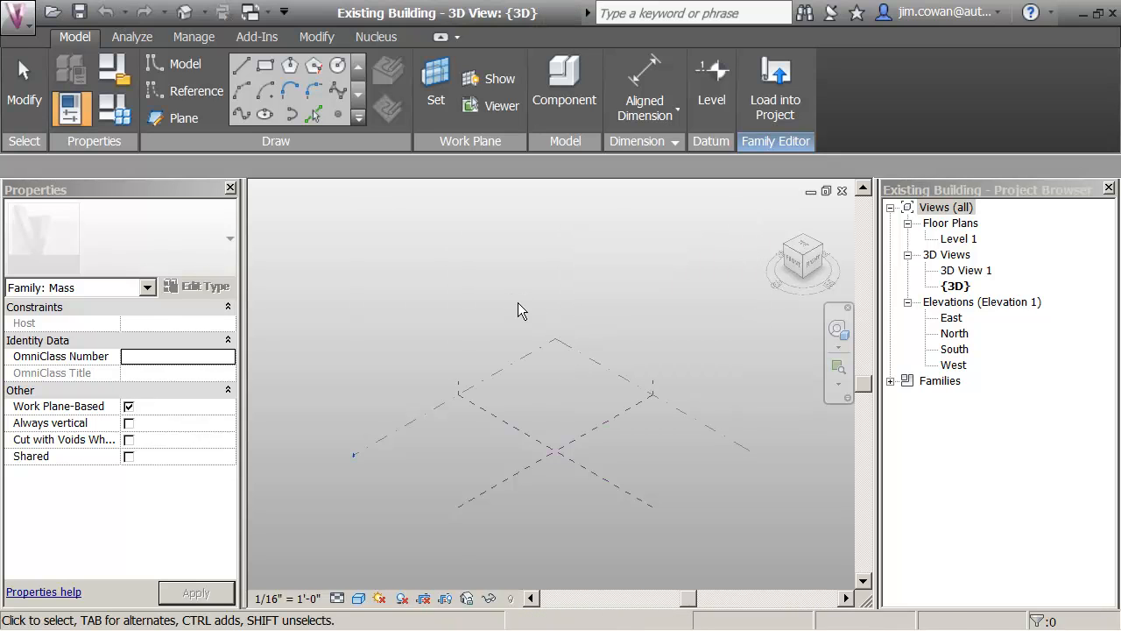
# Sketch a model-line rectangle about 104' by 48' on Level 1, starting at the intersection of the reference planes
pyautogui.moveTo(554, 433); pyautogui.dragTo(559, 374, button='middle')
pyautogui.scroll(1, 557, 401)
pyautogui.scroll(1, 537, 360)
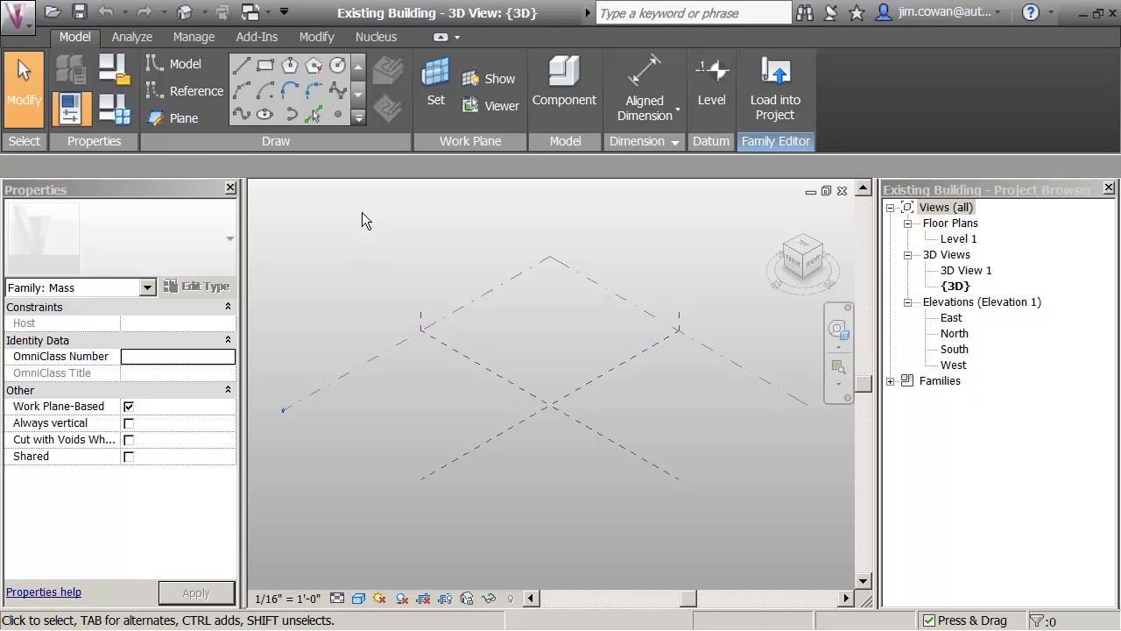
pyautogui.click(264, 69)
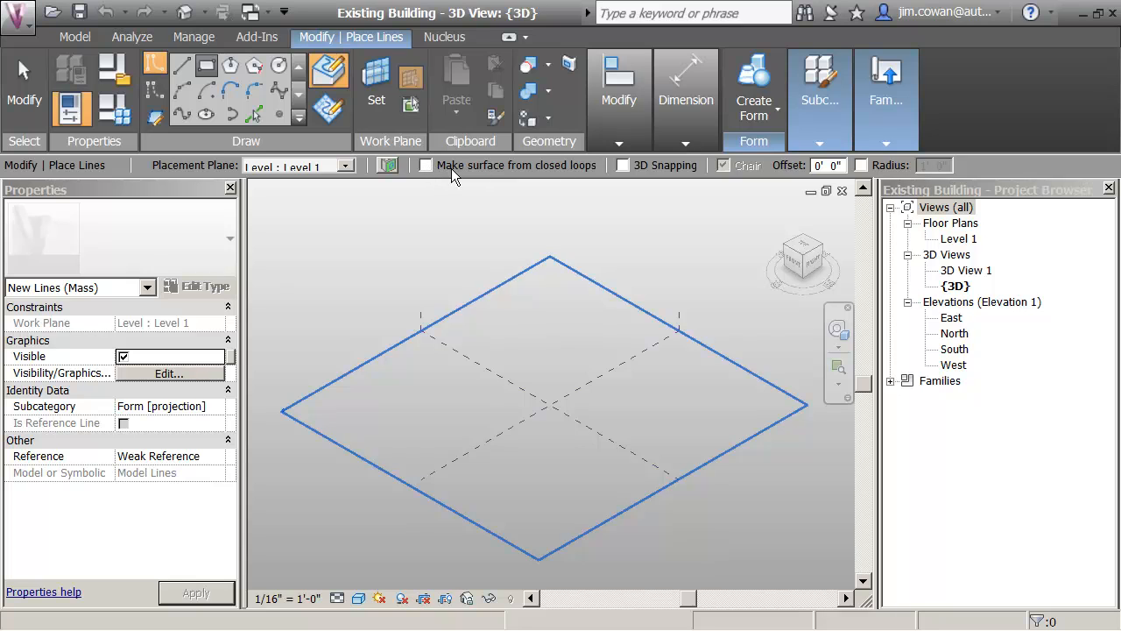
pyautogui.click(550, 406)
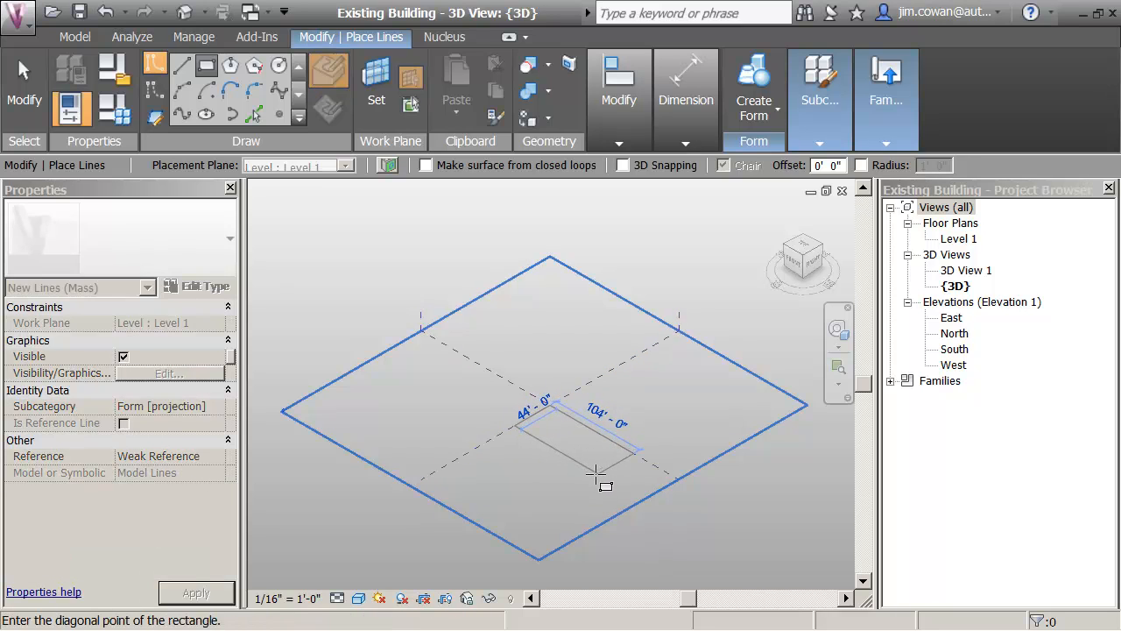
pyautogui.click(596, 476)
pyautogui.scroll(1, 569, 443)
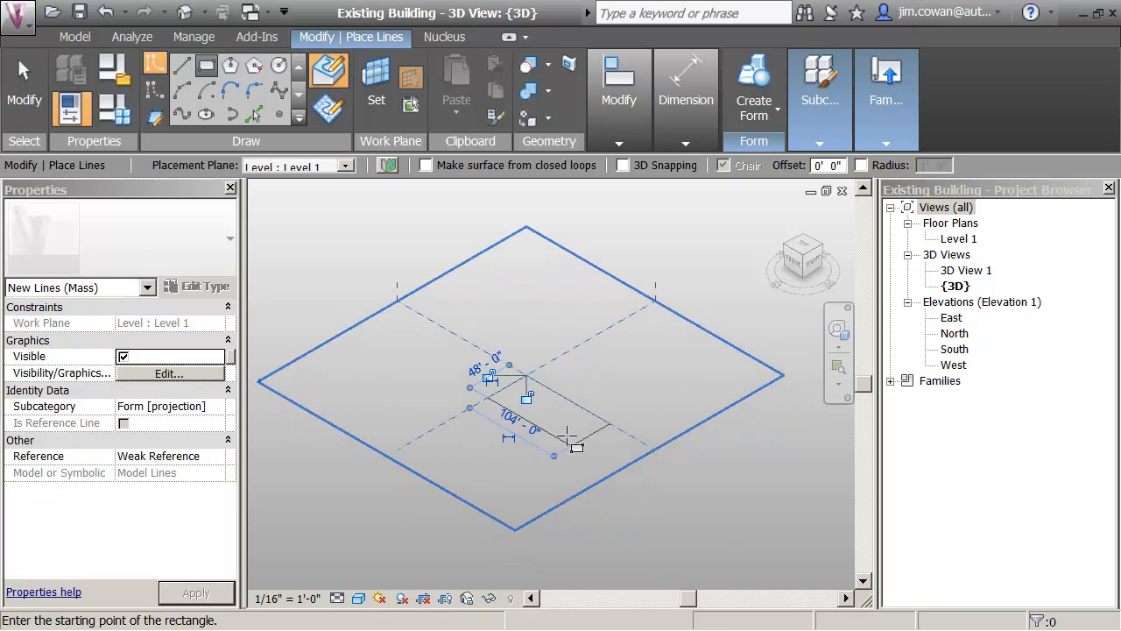
pyautogui.press('Escape')
pyautogui.press('Escape')
# Set the rectangle's long dimension to 100' by repositioning the short line at its far end
pyautogui.scroll(3, 544, 325)
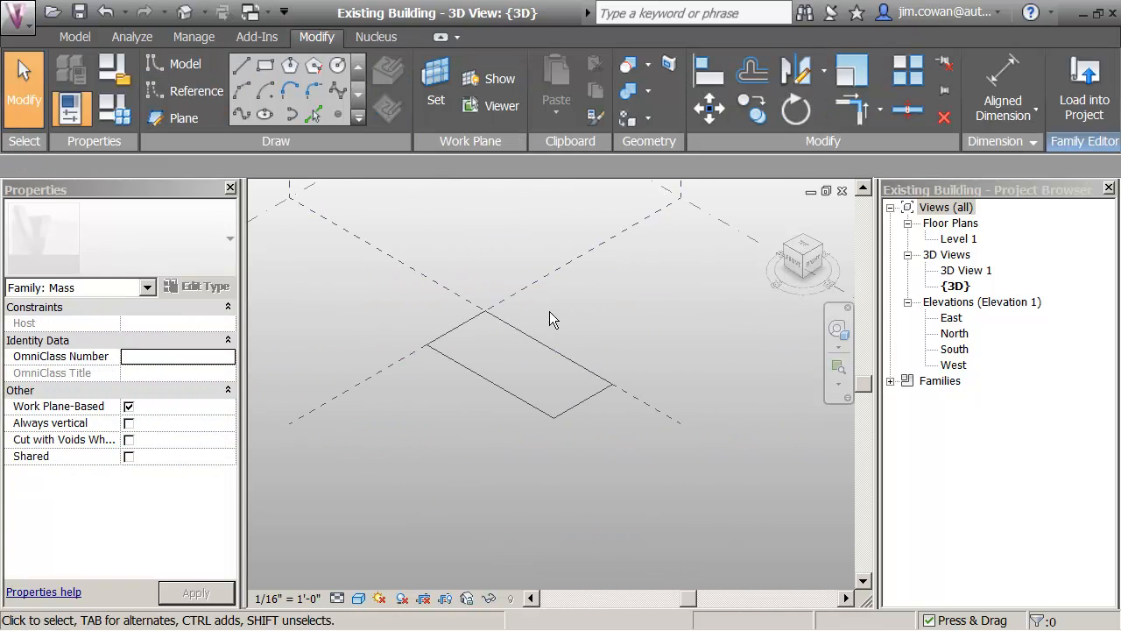
pyautogui.click(597, 429)
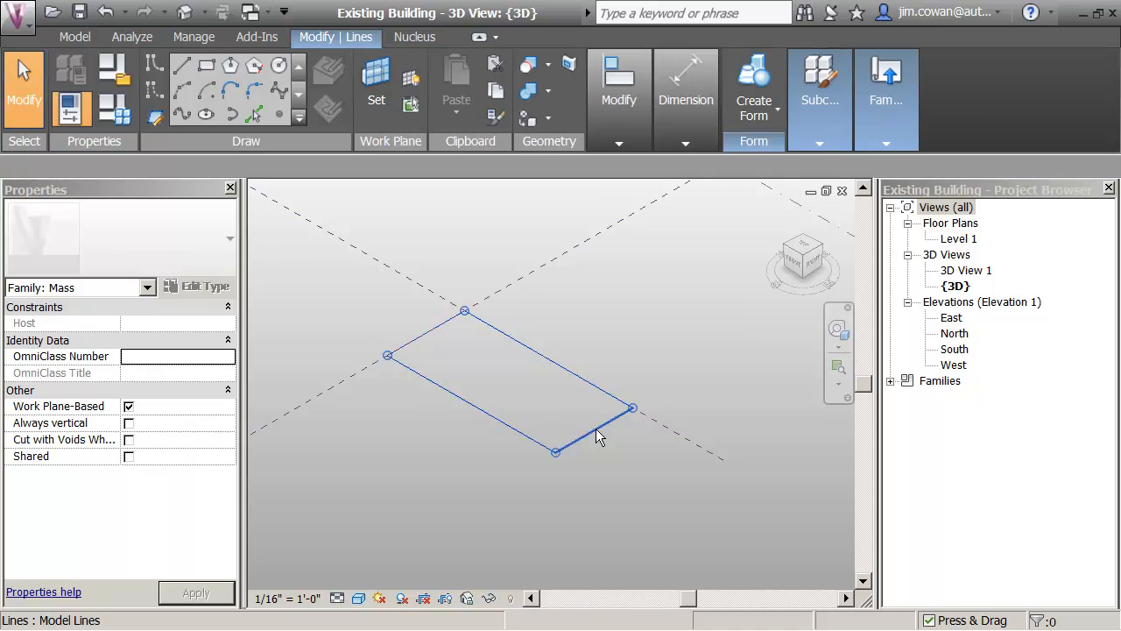
pyautogui.click(455, 406)
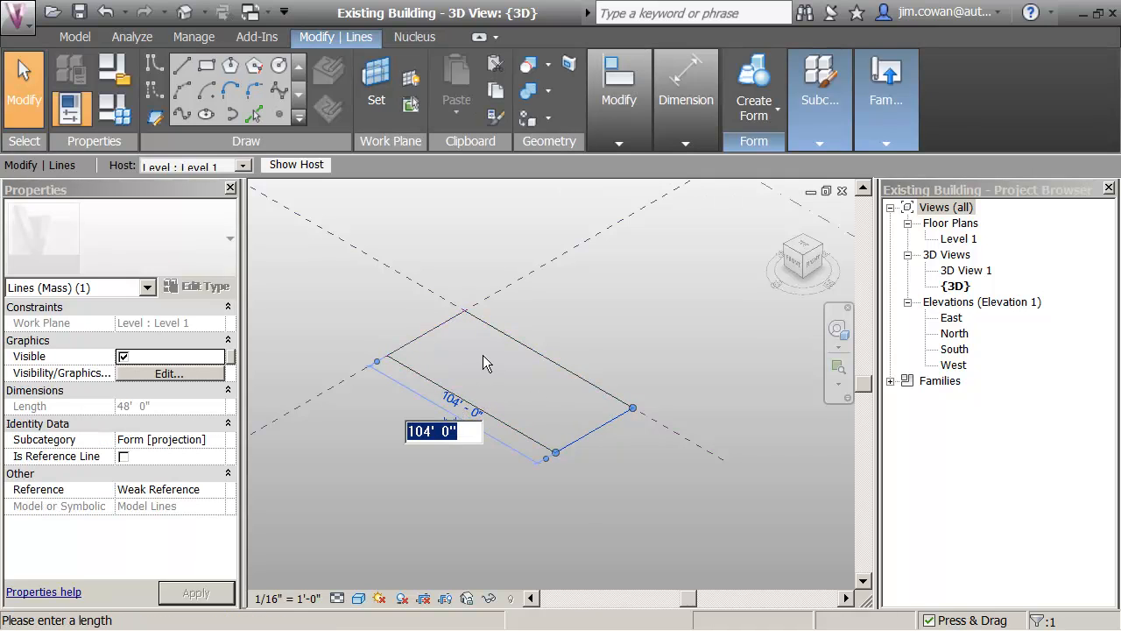
pyautogui.write('100')
pyautogui.press('Return')
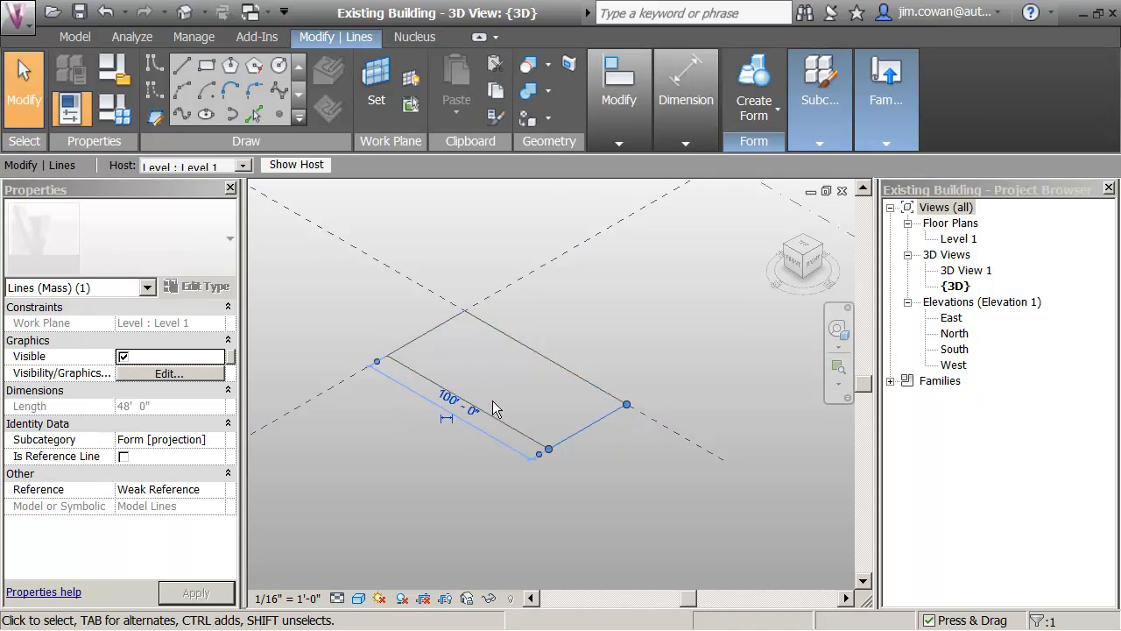
pyautogui.click(465, 453)
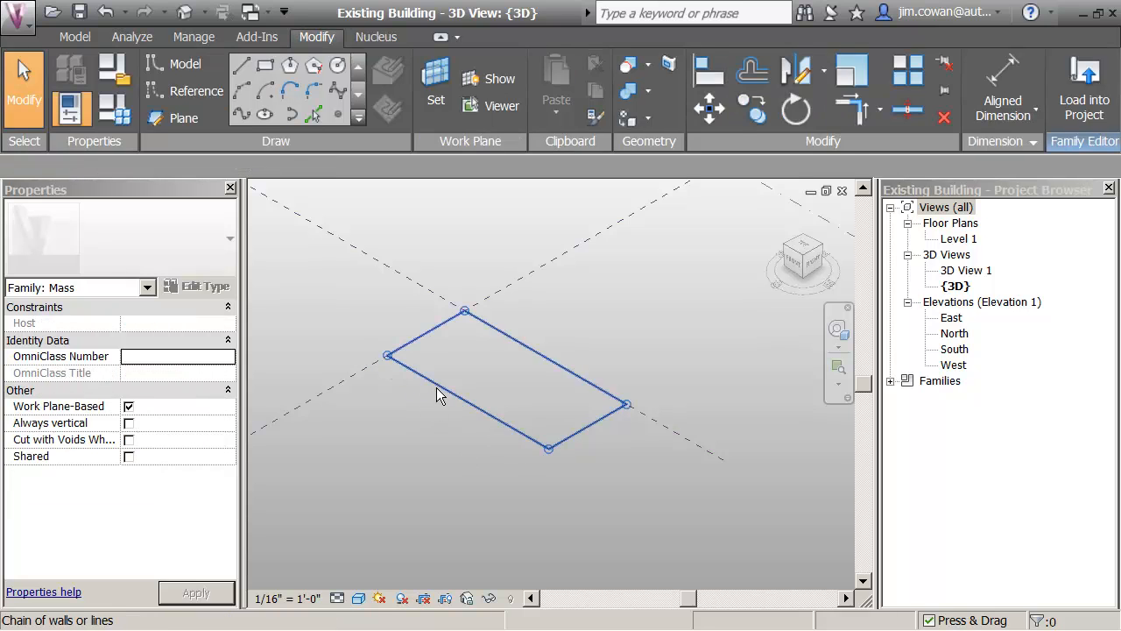
# Set the rectangle's short dimension to 50' by repositioning its front long line
pyautogui.click(438, 393)
pyautogui.click(401, 311)
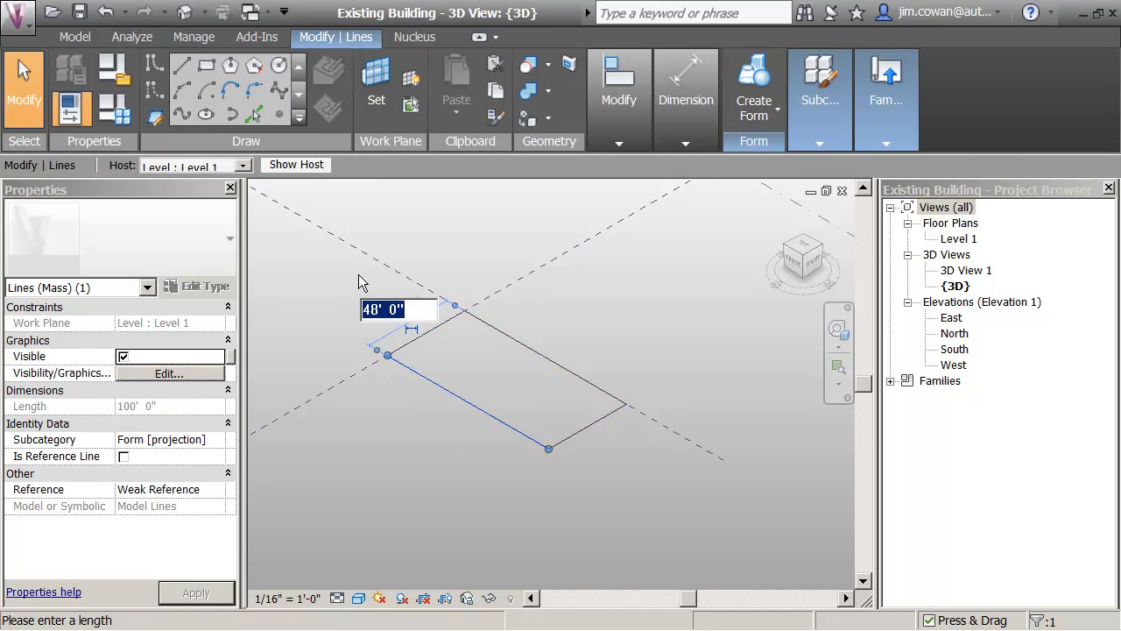
pyautogui.write('50')
pyautogui.press('Return')
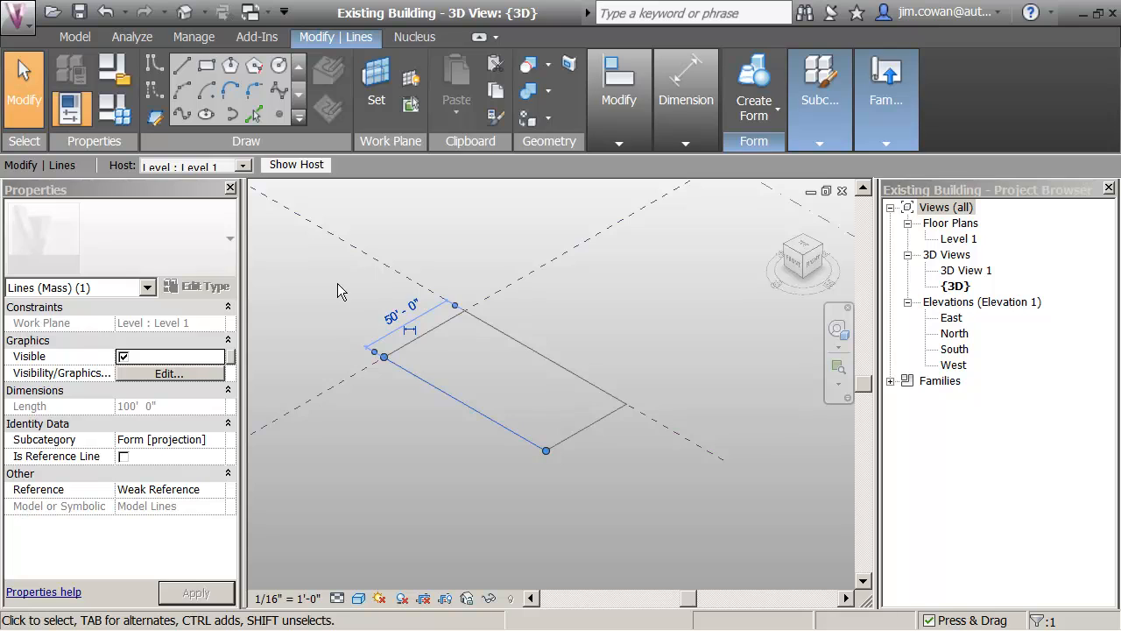
pyautogui.click(339, 283)
# Create a solid form from the rectangle's complete chain of four lines
pyautogui.scroll(-2, 393, 319)
pyautogui.moveTo(359, 299); pyautogui.dragTo(418, 353, button='middle')
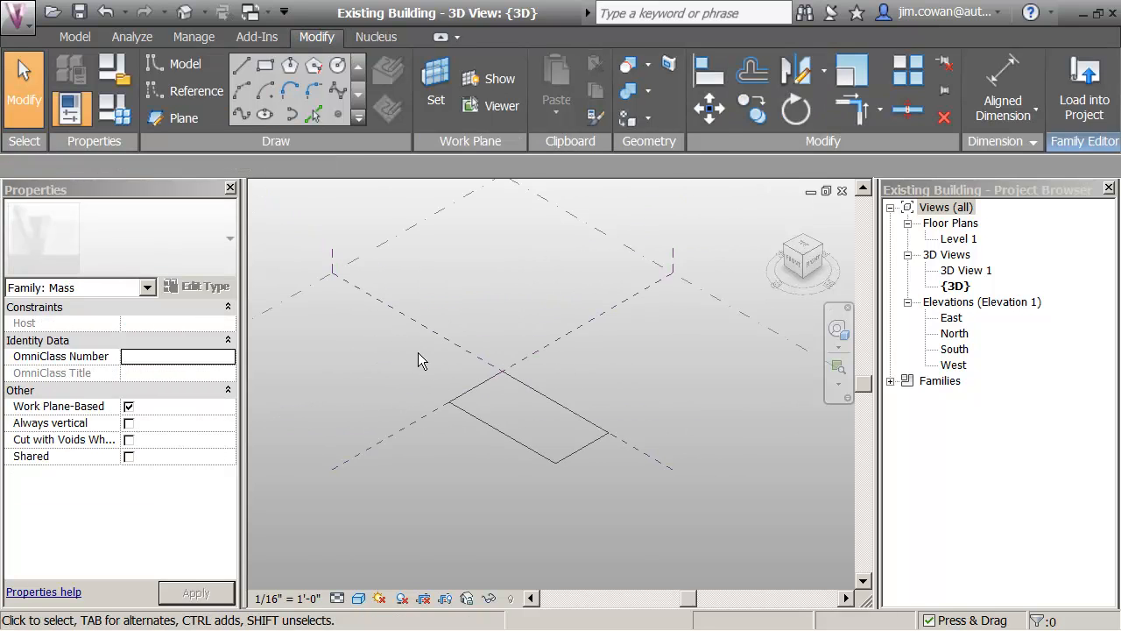
pyautogui.scroll(-1, 418, 353)
pyautogui.press('Tab')
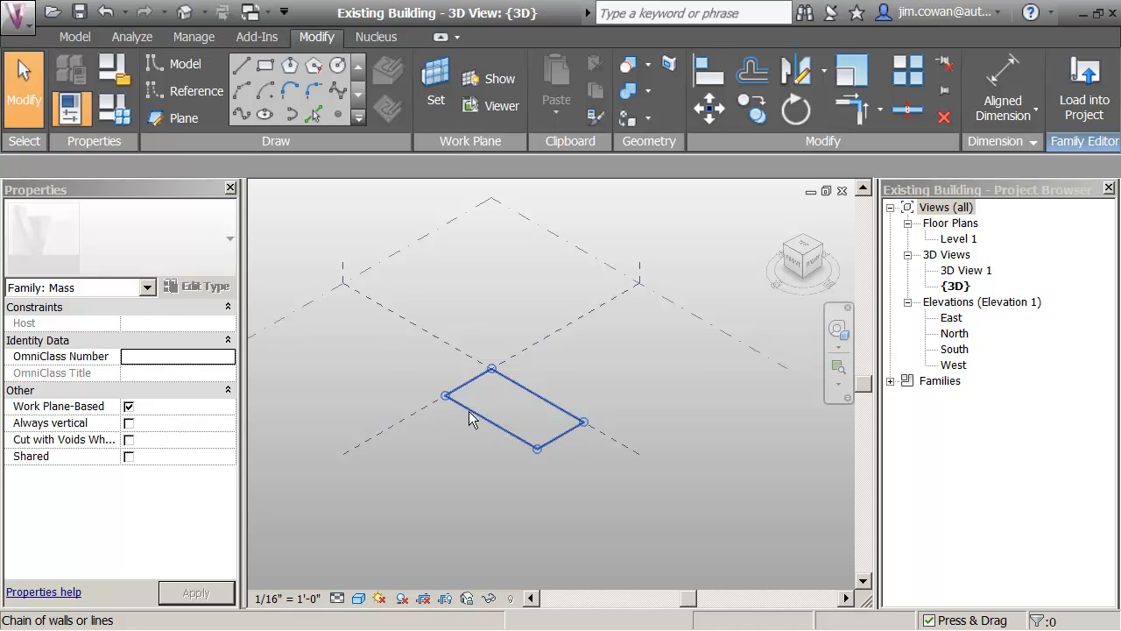
pyautogui.click(469, 412)
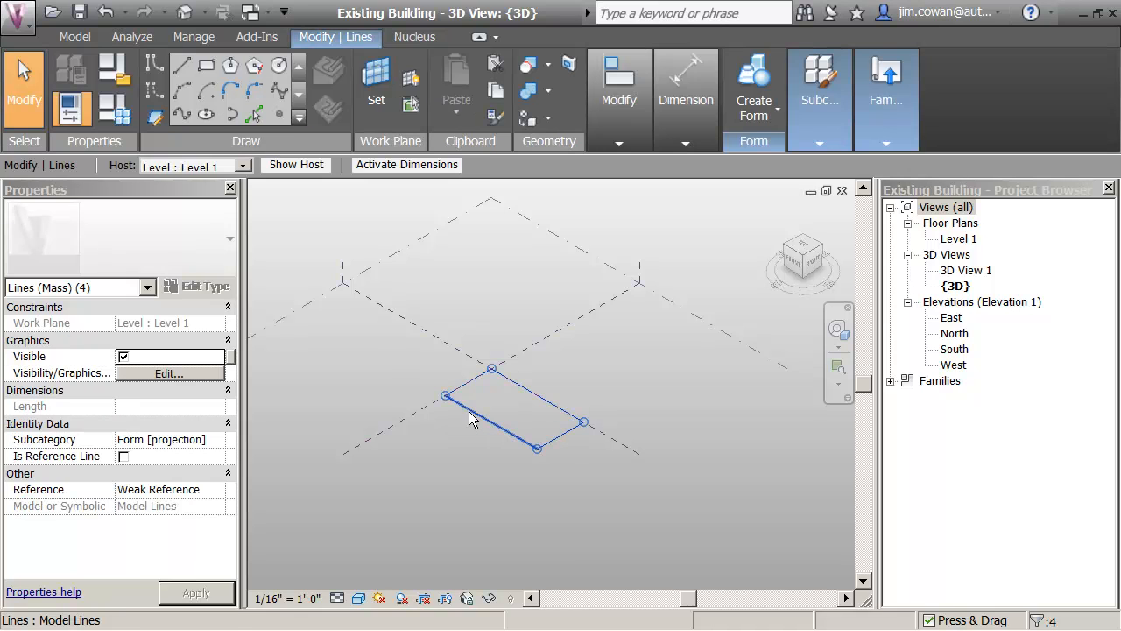
pyautogui.click(755, 112)
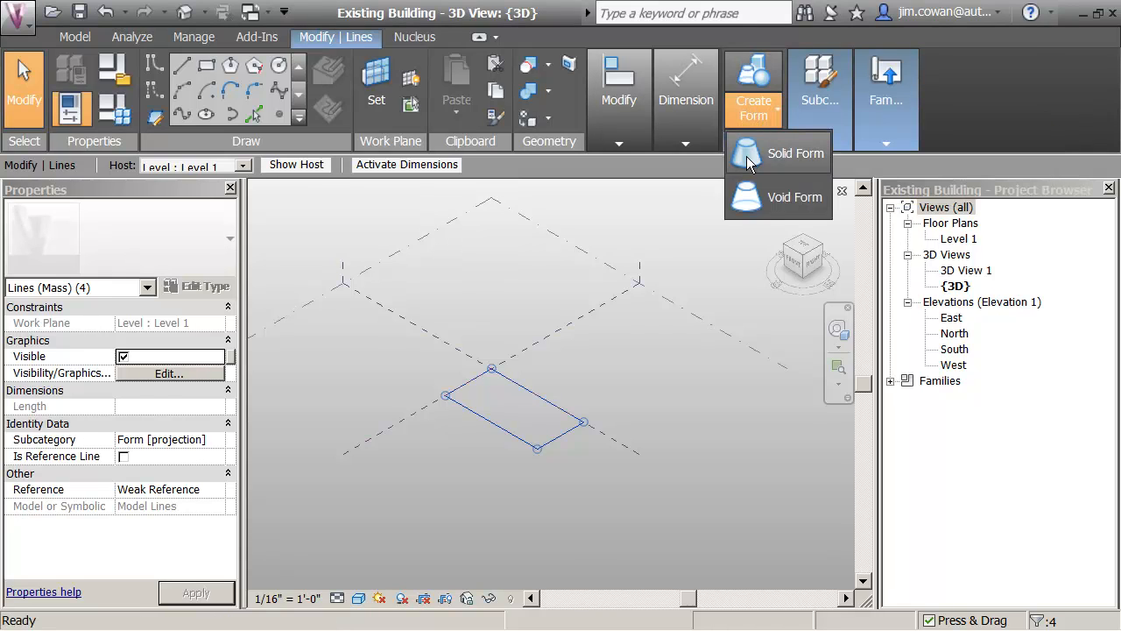
pyautogui.click(746, 156)
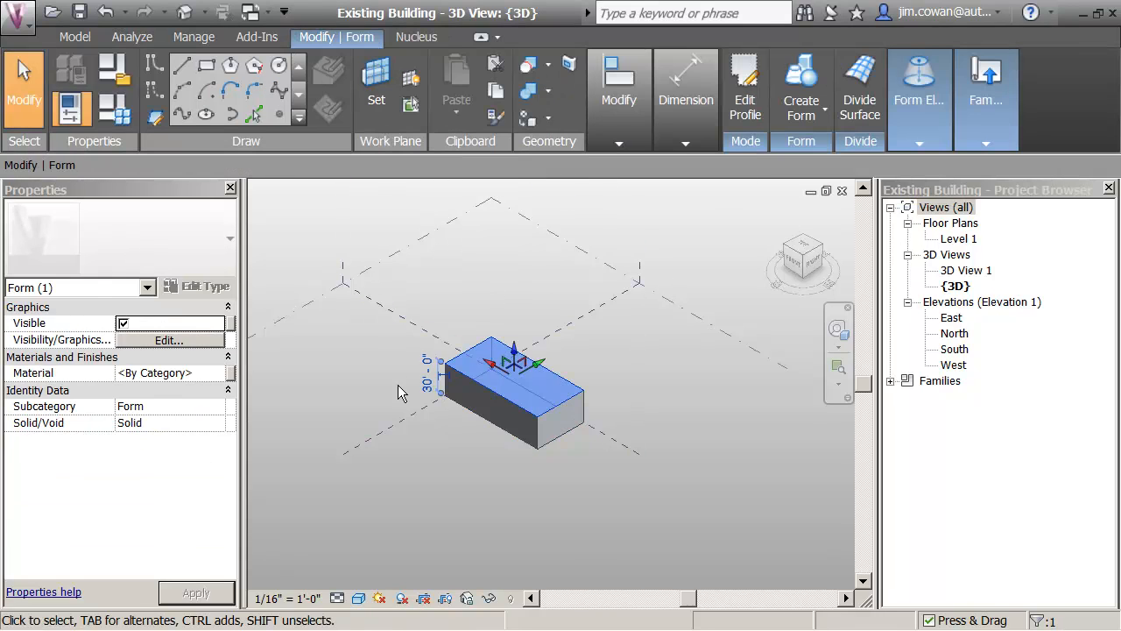
# Set the height of the solid form to 120'
pyautogui.click(428, 385)
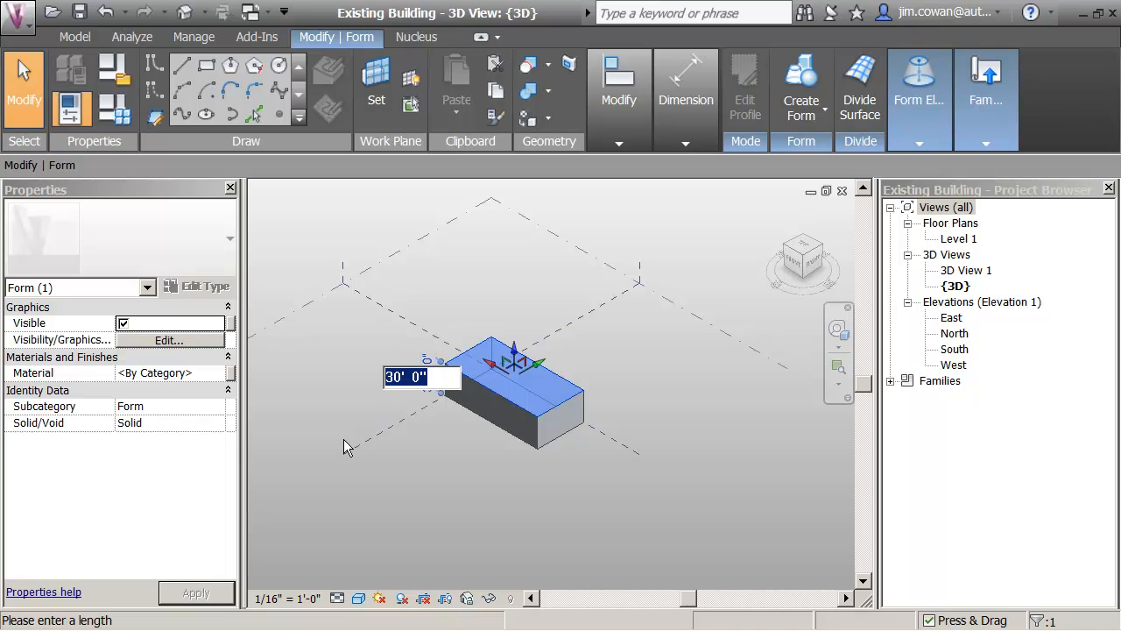
pyautogui.write('120')
pyautogui.press('Return')
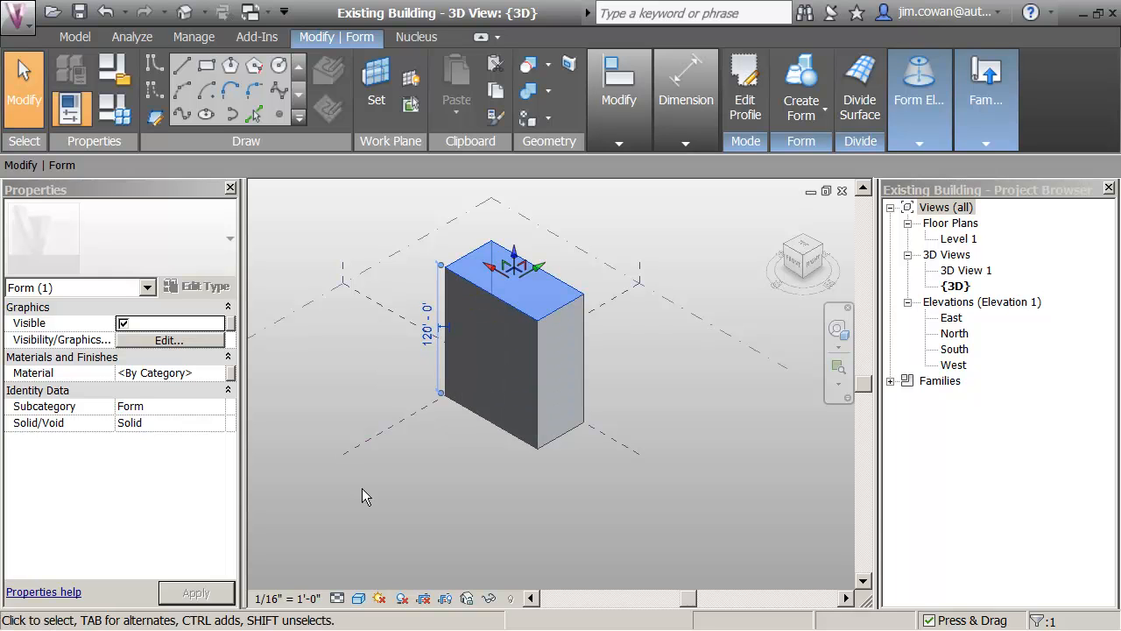
pyautogui.click(414, 479)
# Edit the profile of the block's top face and delete its front long line
pyautogui.moveTo(417, 457); pyautogui.dragTo(450, 506, button='middle')
pyautogui.scroll(1, 452, 496)
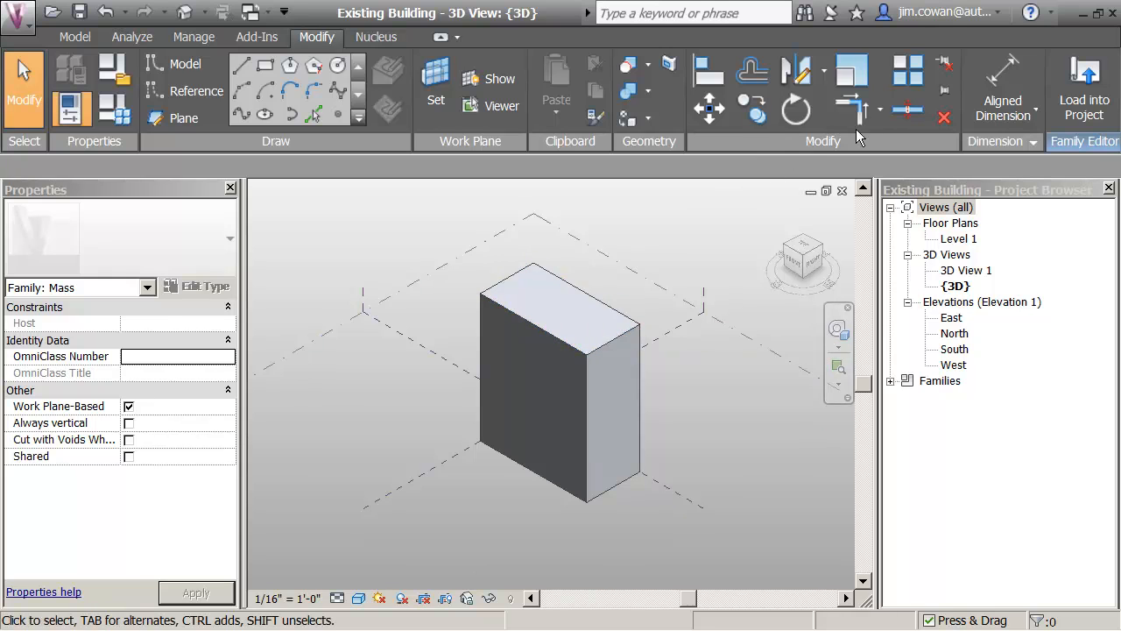
pyautogui.click(546, 306)
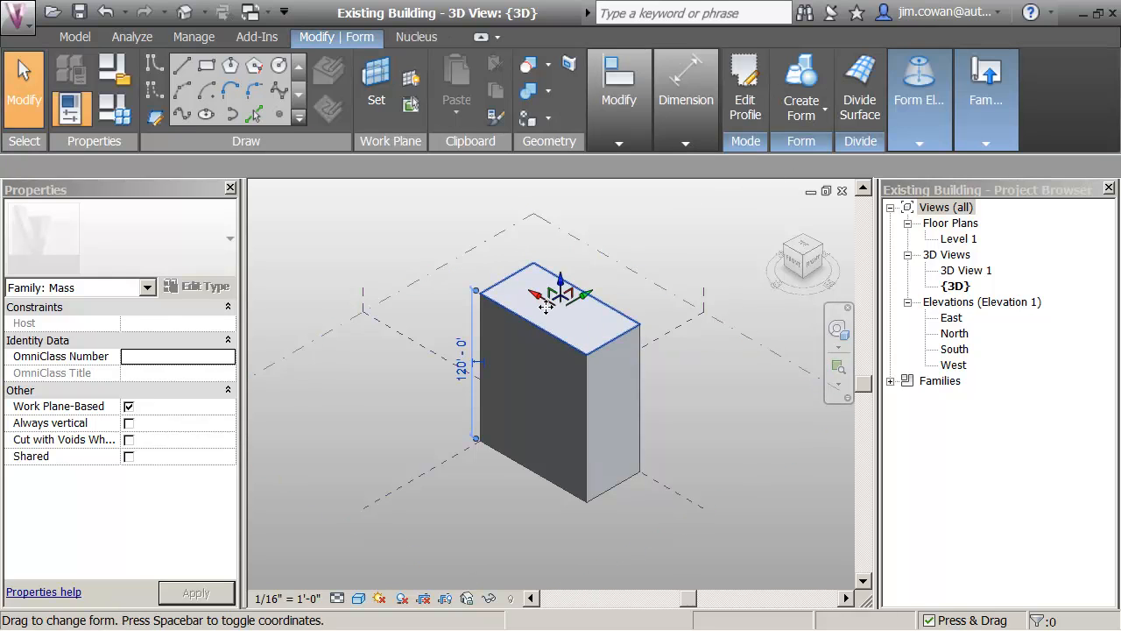
pyautogui.click(746, 110)
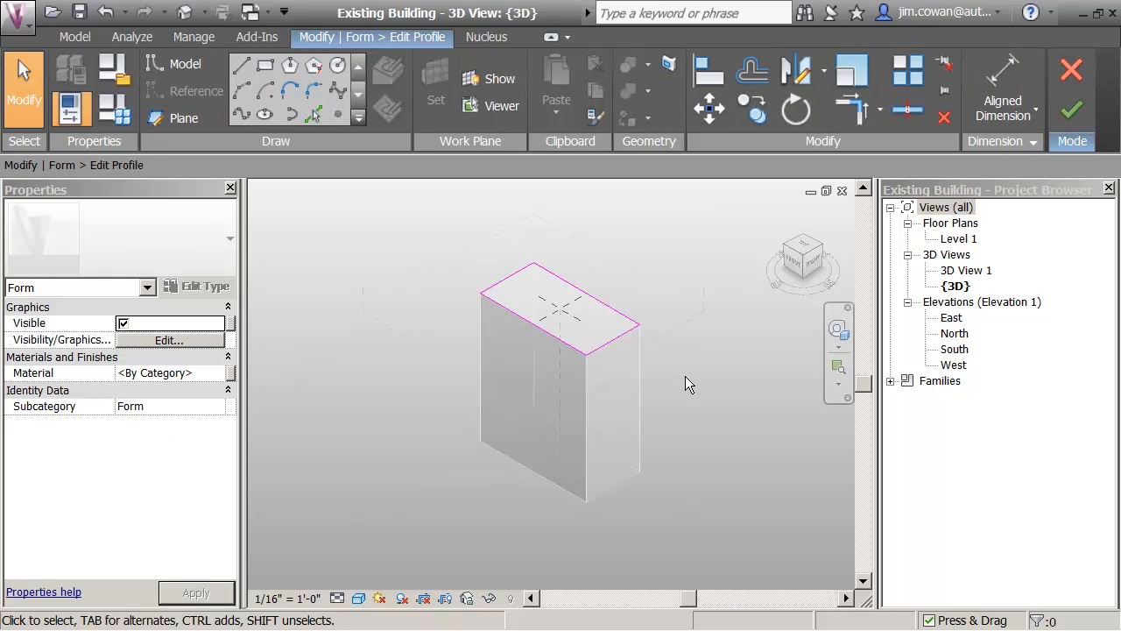
pyautogui.scroll(3, 685, 375)
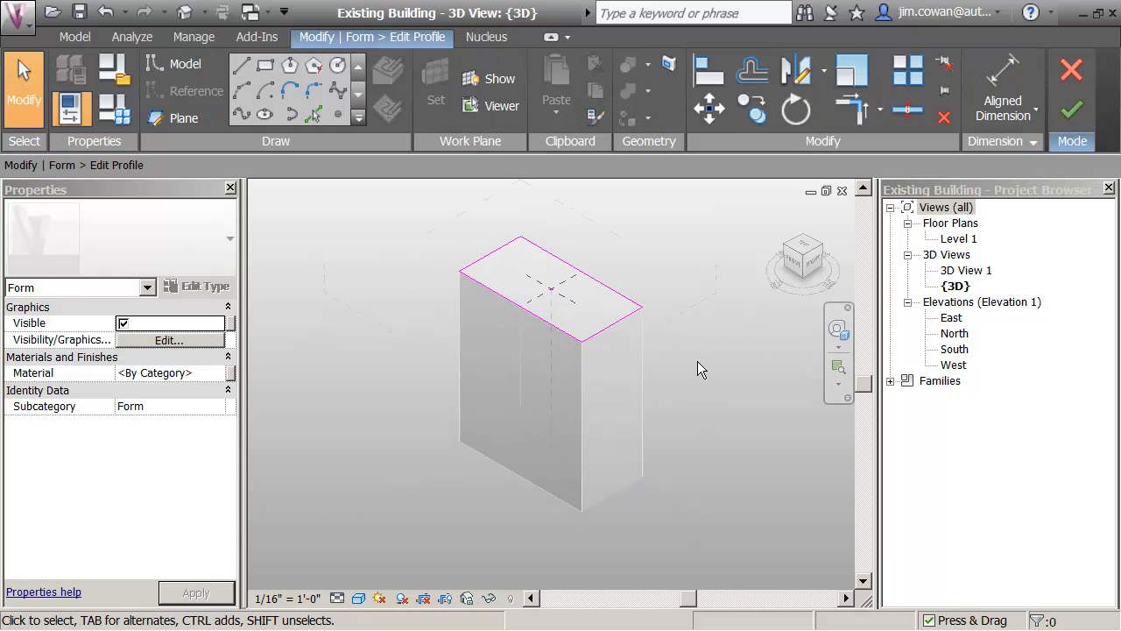
pyautogui.click(473, 293)
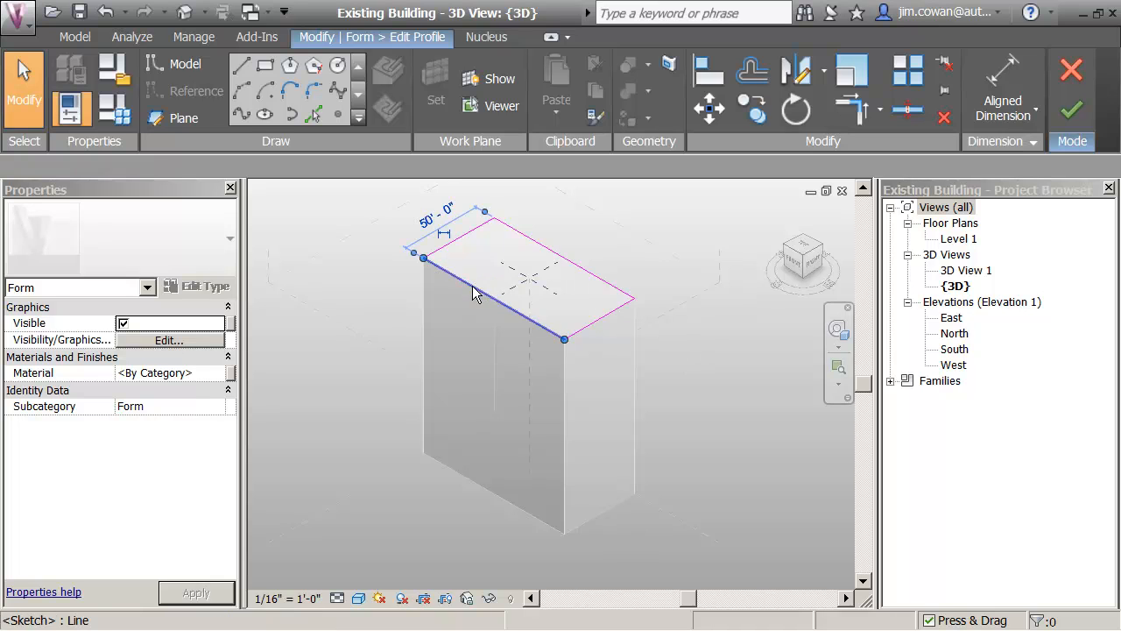
pyautogui.press('Delete')
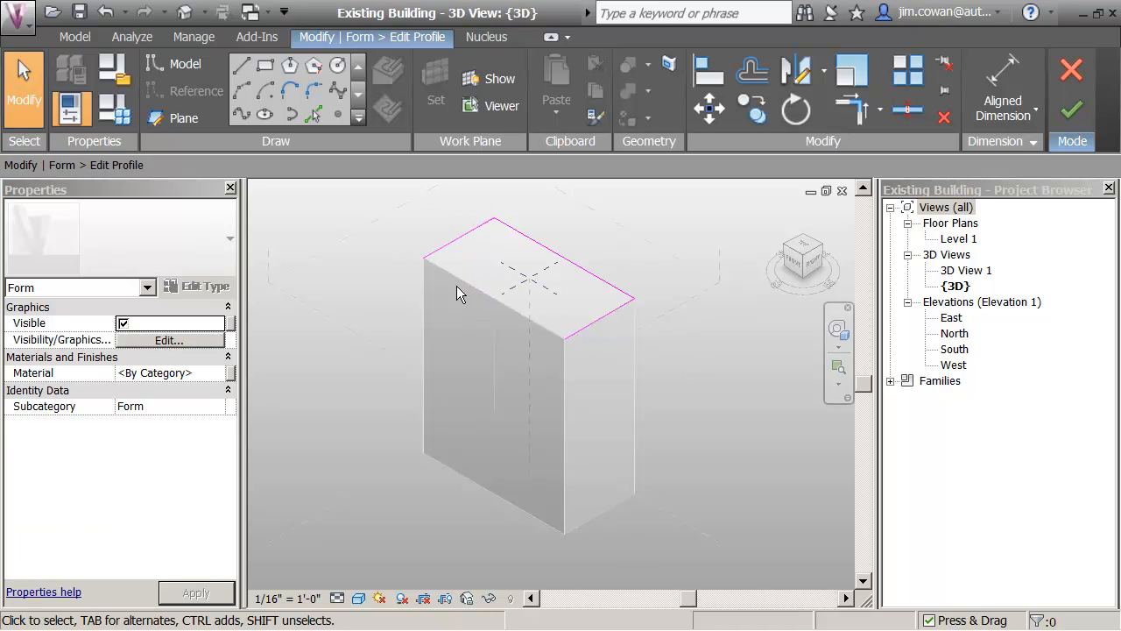
# Draw a start-end-radius arc bowing outward between the open front corners of the top profile, with a radius of about 95' 7"
pyautogui.click(241, 89)
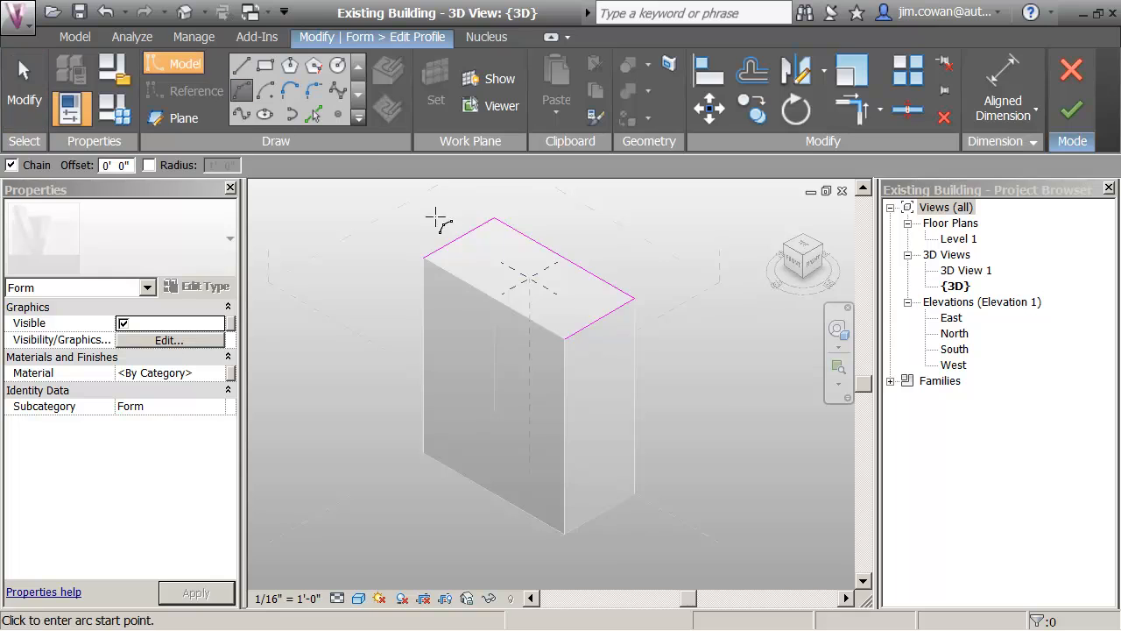
pyautogui.click(495, 218)
pyautogui.click(426, 255)
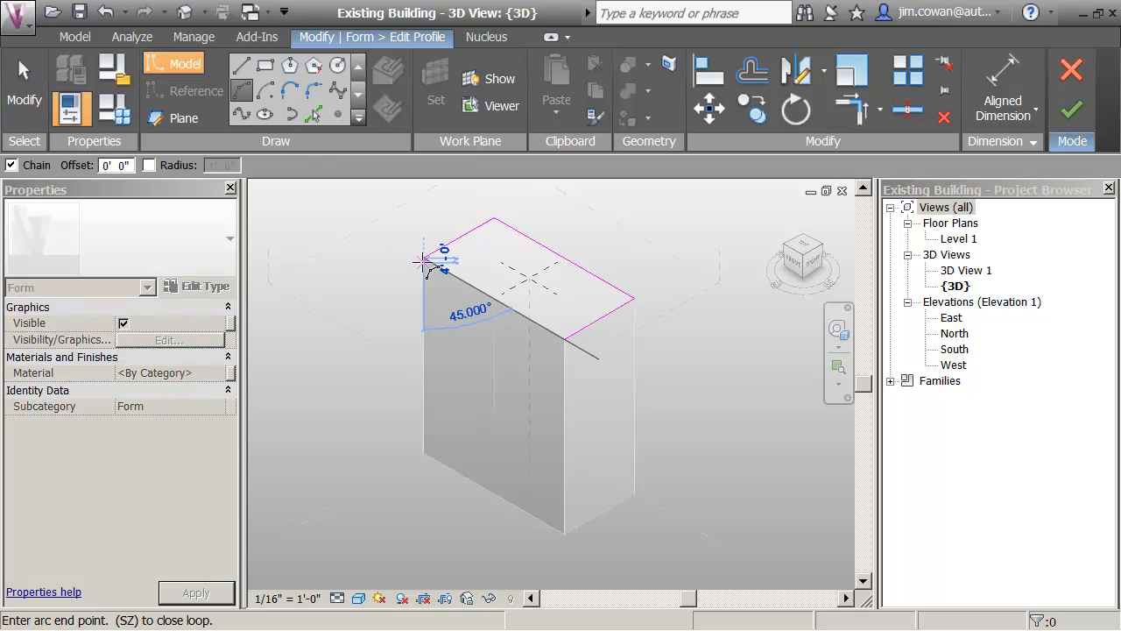
pyautogui.click(566, 337)
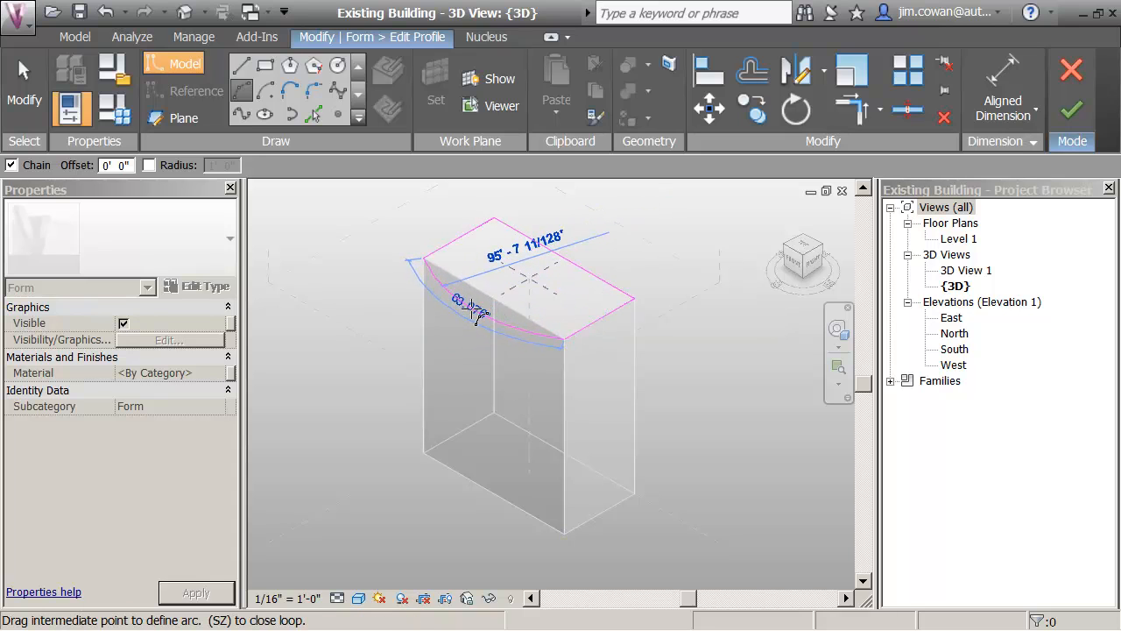
pyautogui.click(474, 309)
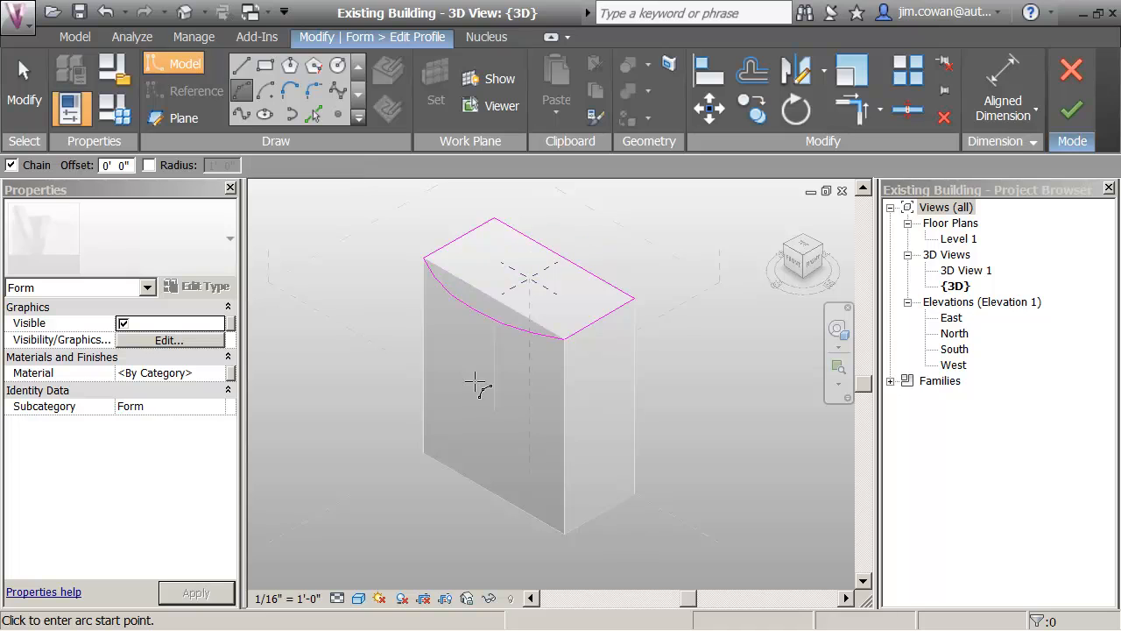
pyautogui.press('Escape')
pyautogui.press('Escape')
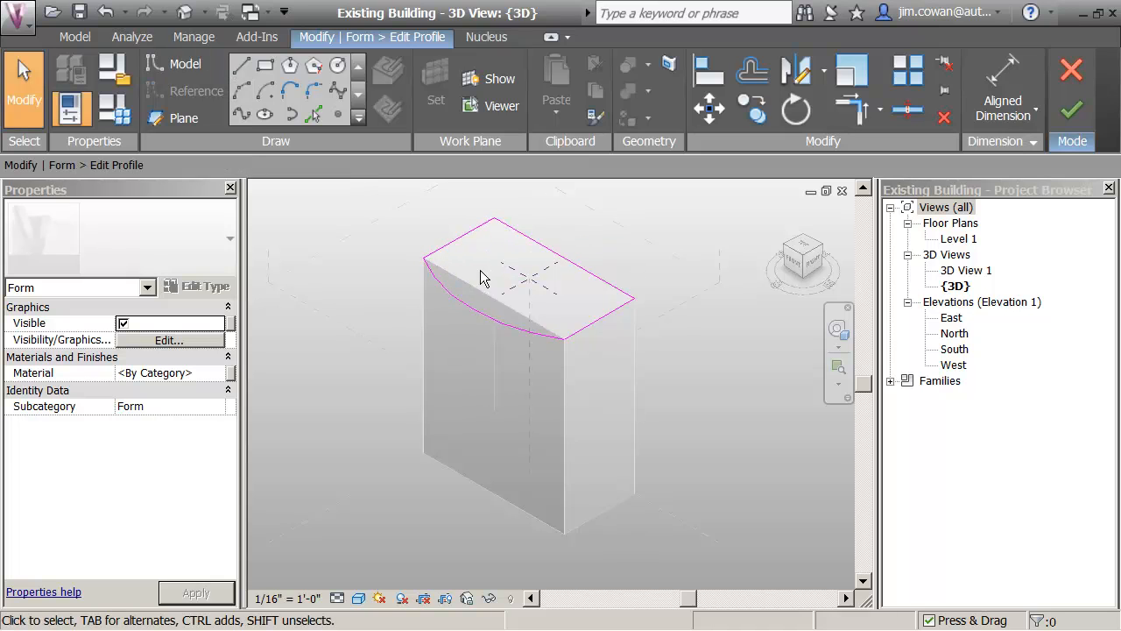
# Set the radius of the top profile's front arc to 120' and finish the profile edit
pyautogui.click(462, 304)
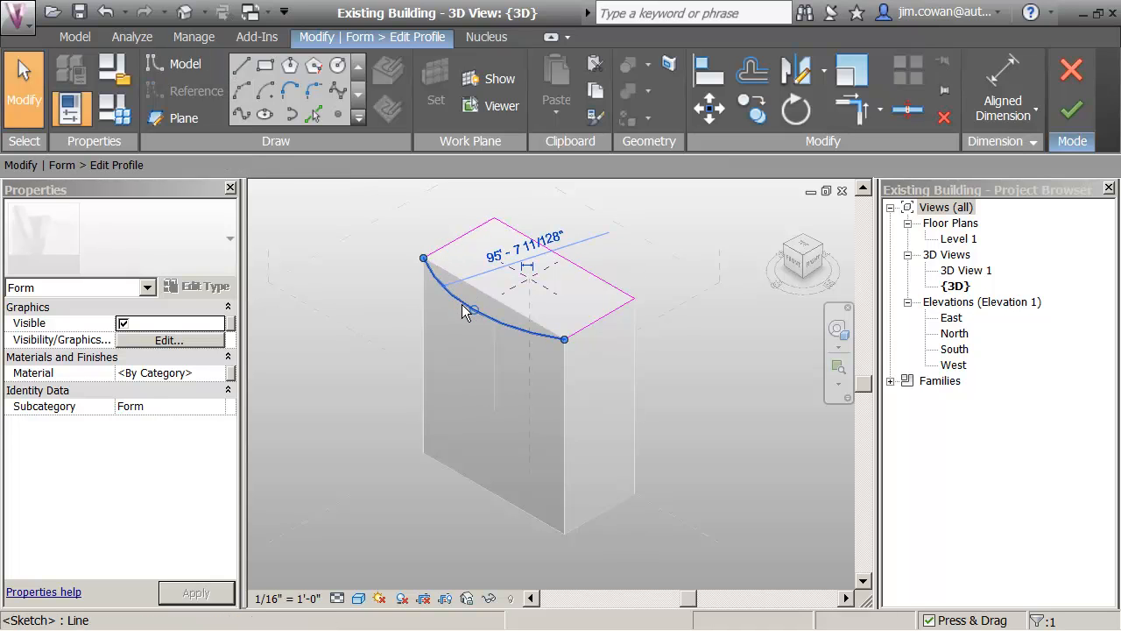
pyautogui.click(497, 263)
pyautogui.write('12')
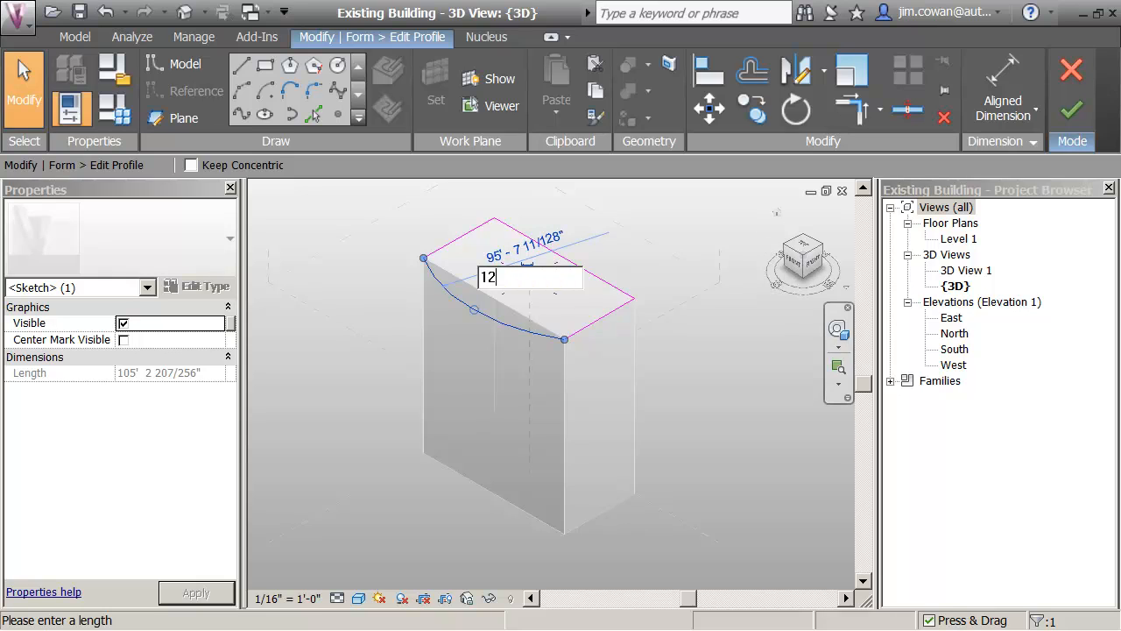
pyautogui.write('0')
pyautogui.press('Return')
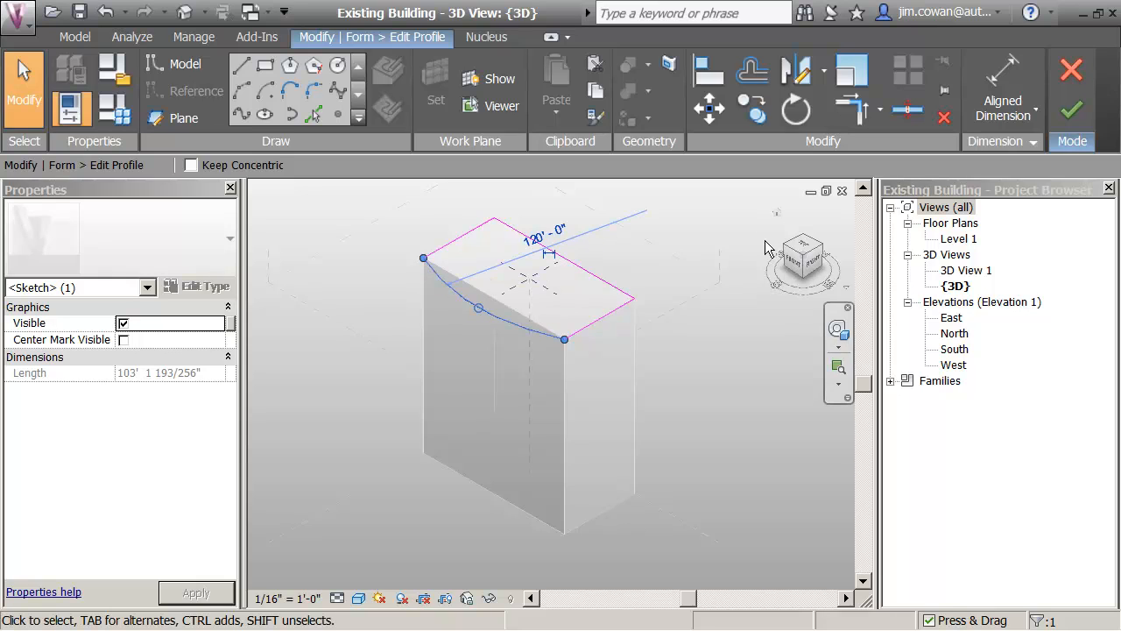
pyautogui.click(718, 352)
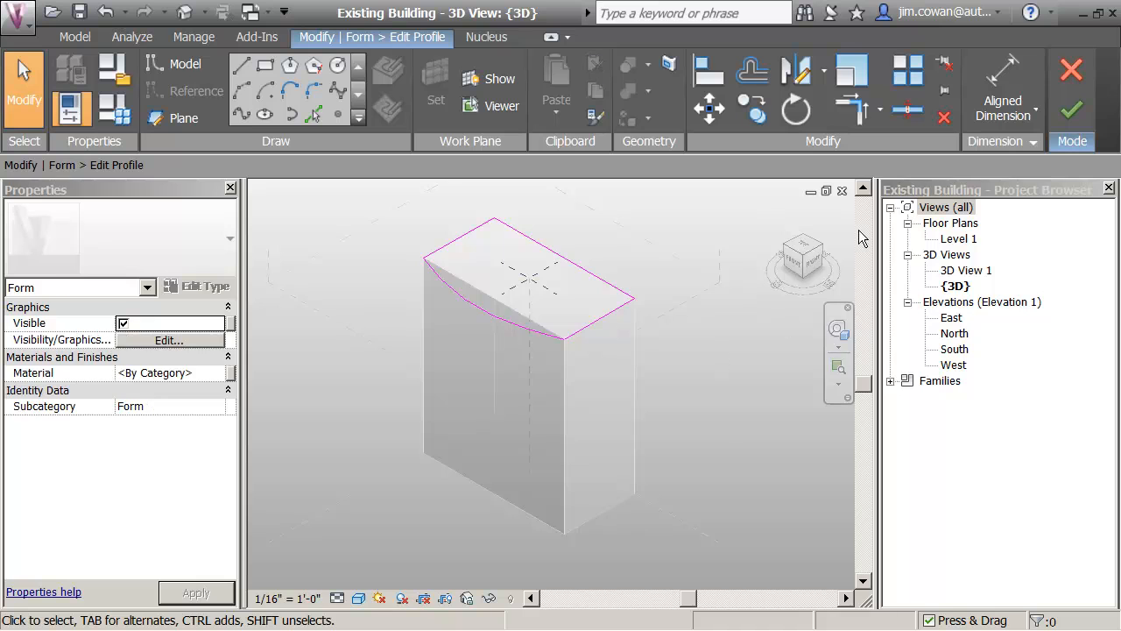
pyautogui.click(1079, 121)
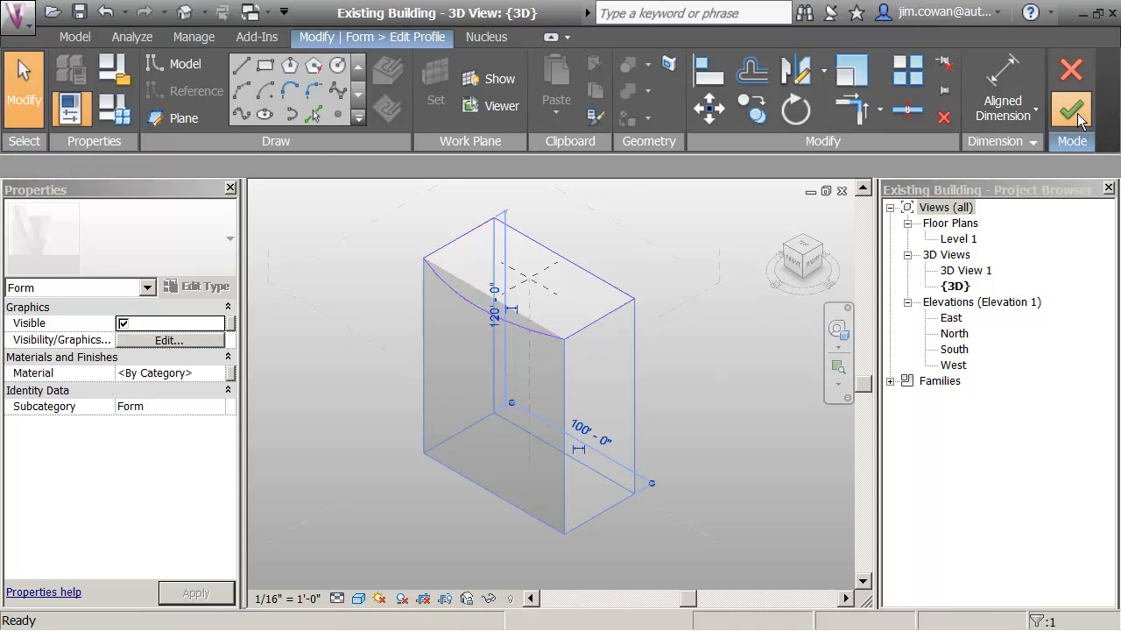
pyautogui.click(711, 380)
pyautogui.keyDown('shift'); pyautogui.moveTo(711, 380); pyautogui.dragTo(692, 404, button='middle'); pyautogui.keyUp('shift')
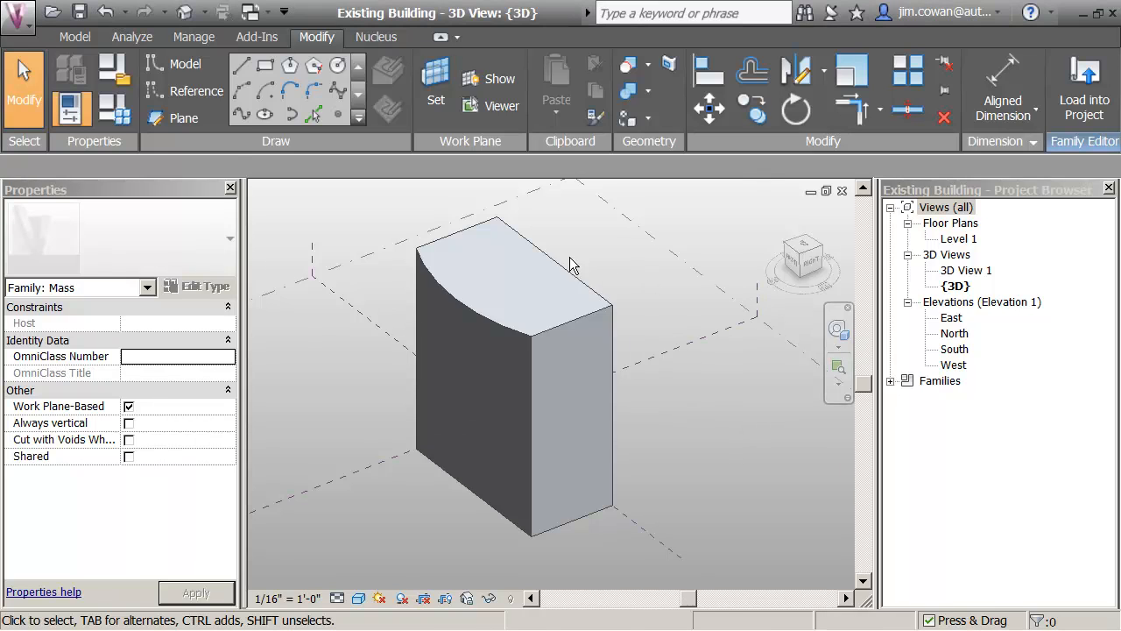
# Create an additional solid form from the block's curved top face
pyautogui.click(510, 278)
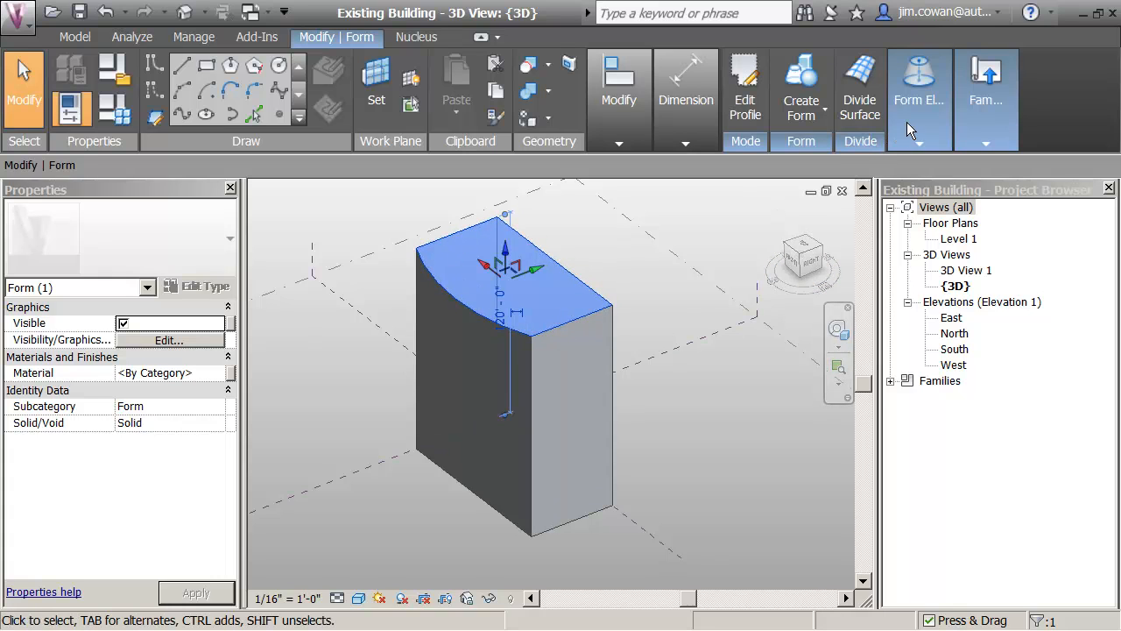
pyautogui.click(801, 112)
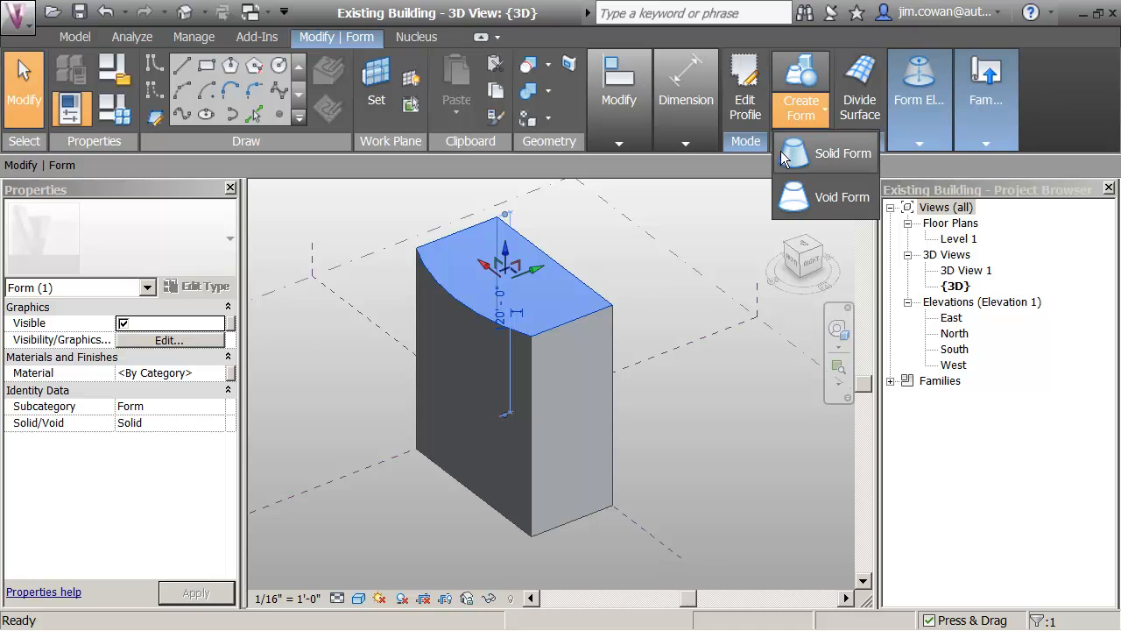
pyautogui.click(784, 155)
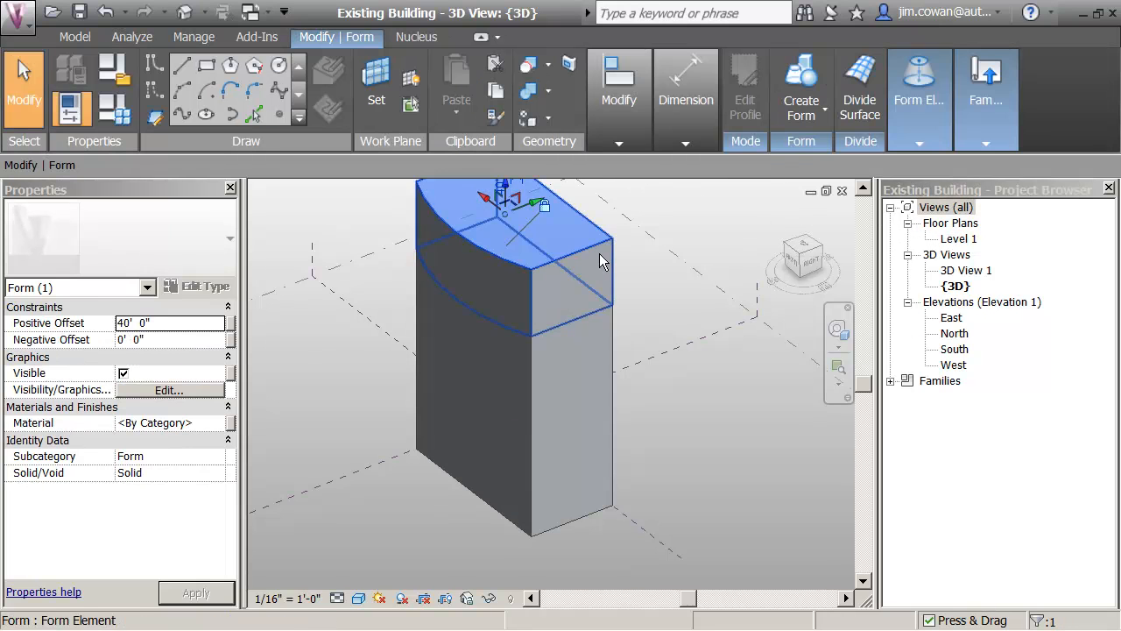
# Set the height of the added upper form to 15'
pyautogui.scroll(-1, 600, 254)
pyautogui.moveTo(601, 254); pyautogui.dragTo(604, 323, button='middle')
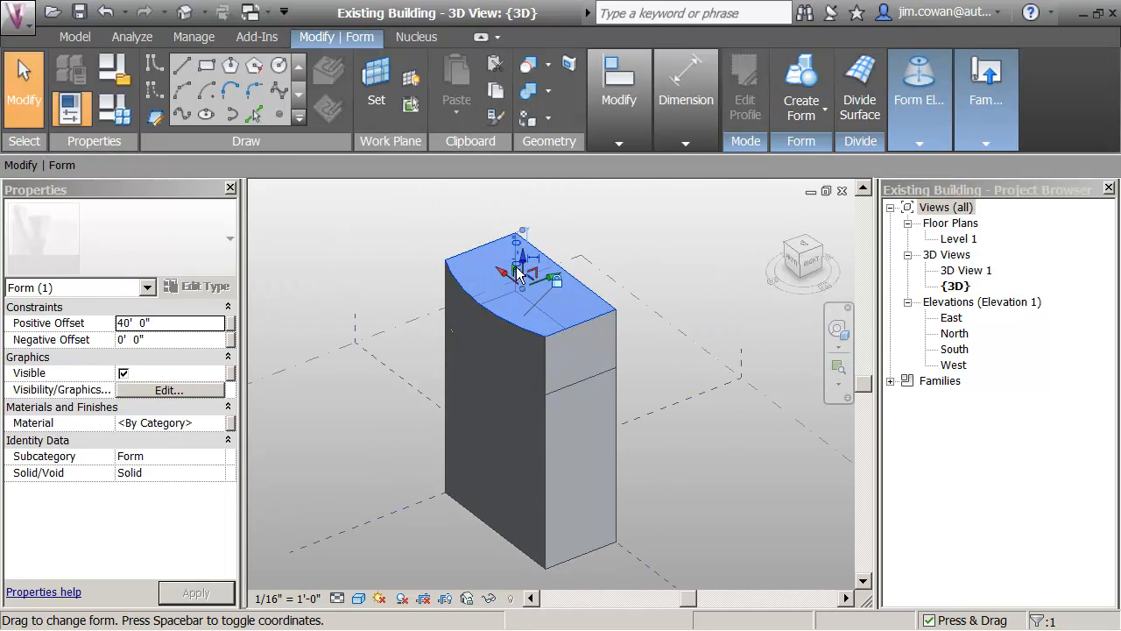
pyautogui.scroll(1, 551, 246)
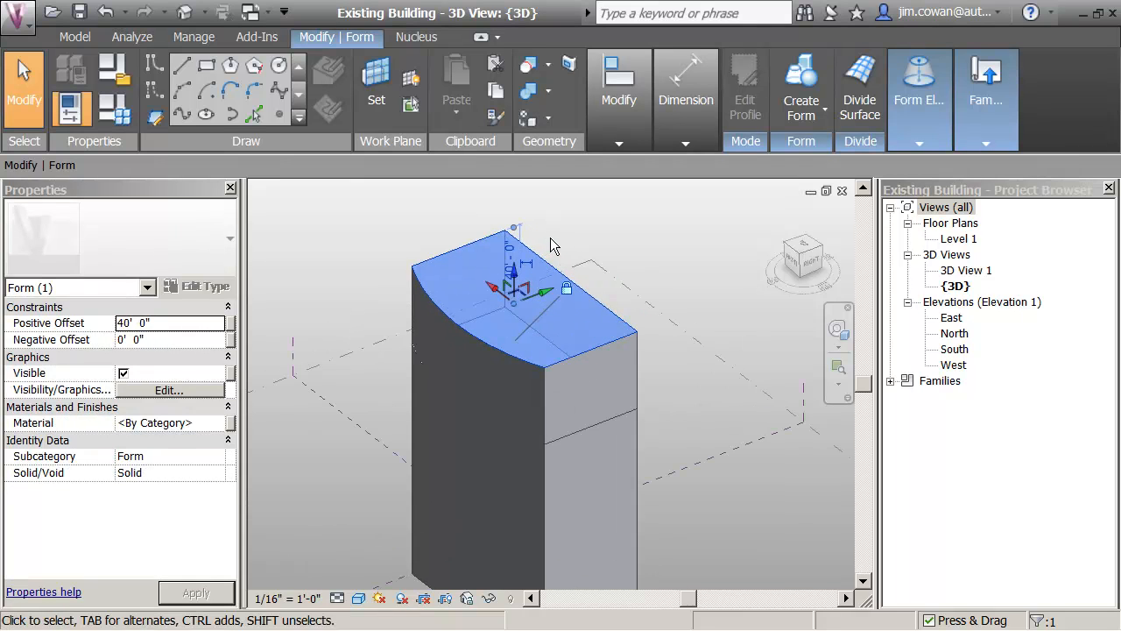
pyautogui.scroll(2, 551, 246)
pyautogui.click(505, 273)
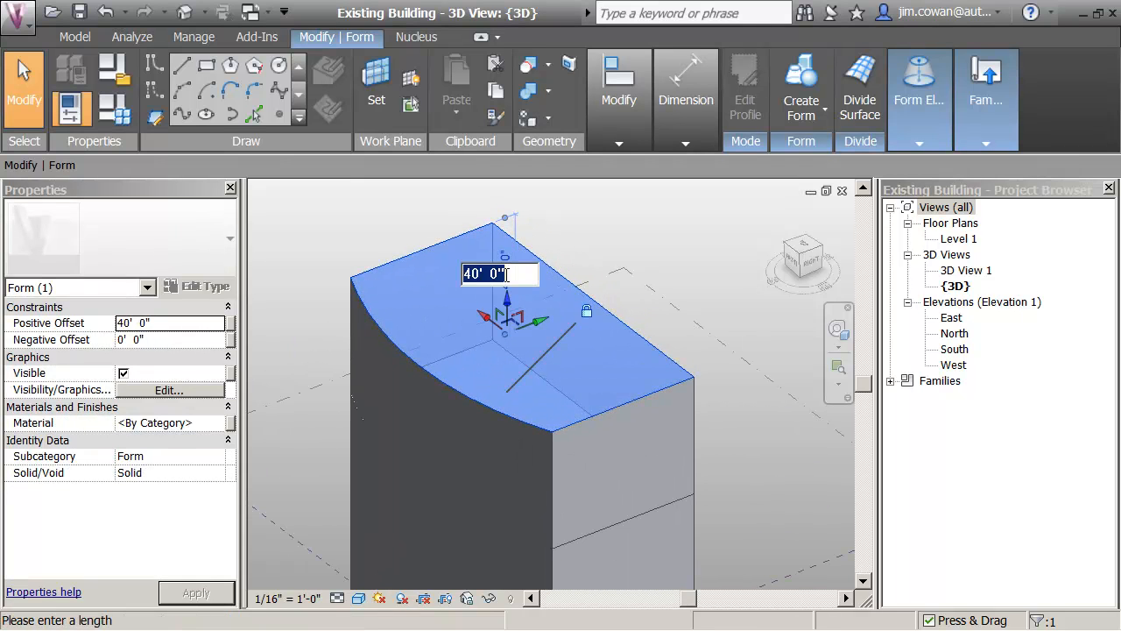
pyautogui.write('15')
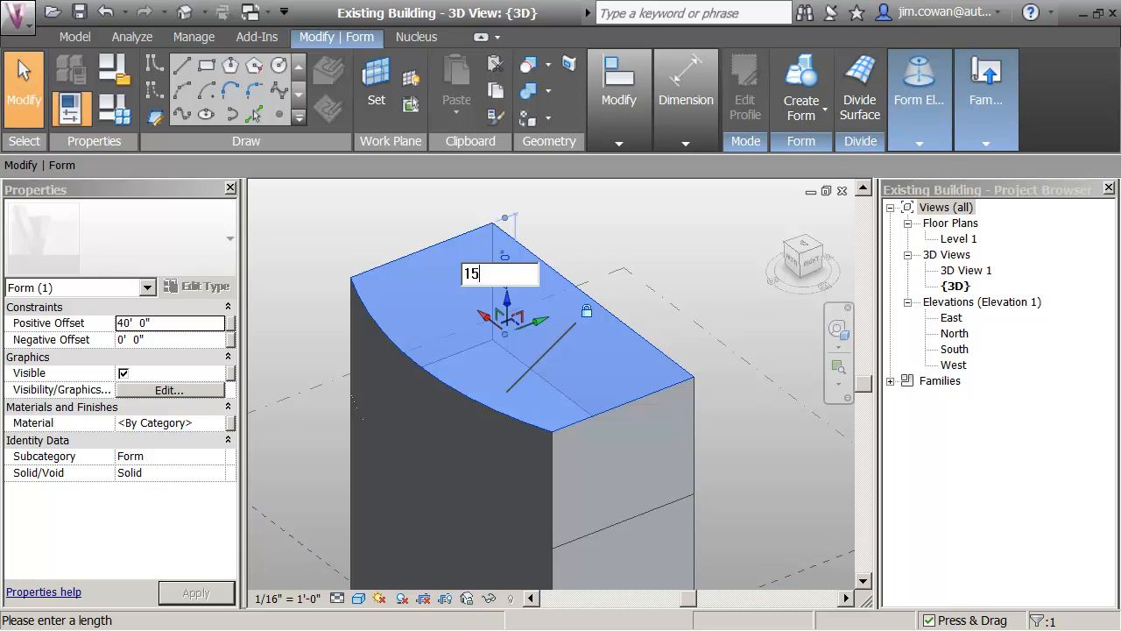
pyautogui.press('Return')
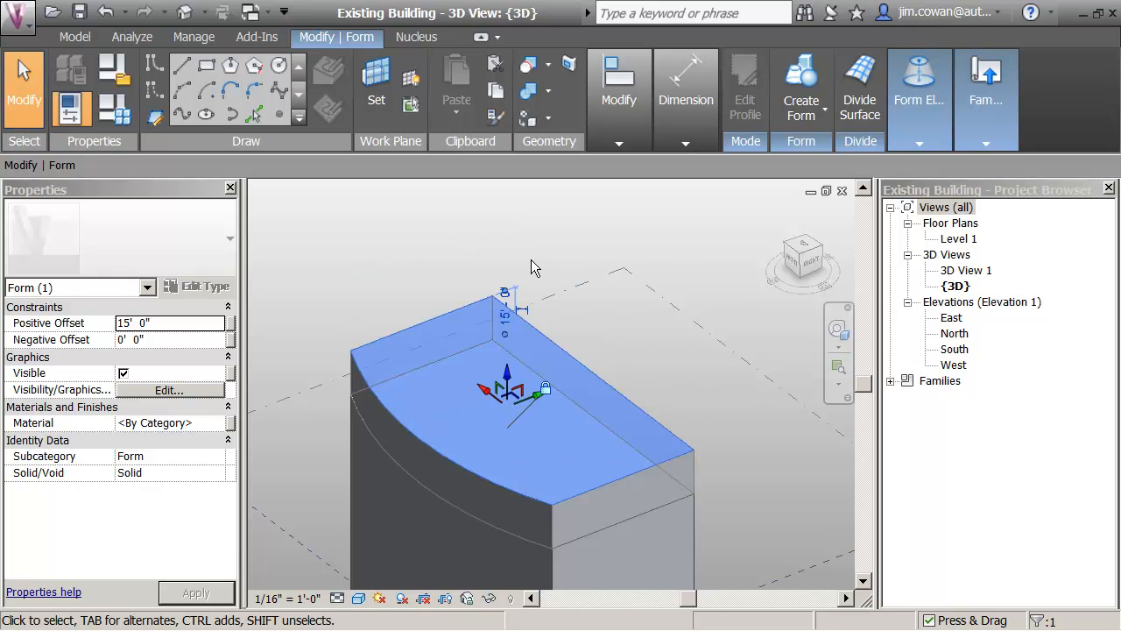
pyautogui.click(531, 260)
# Set the top face of the upper form as the work plane
pyautogui.scroll(-4, 483, 278)
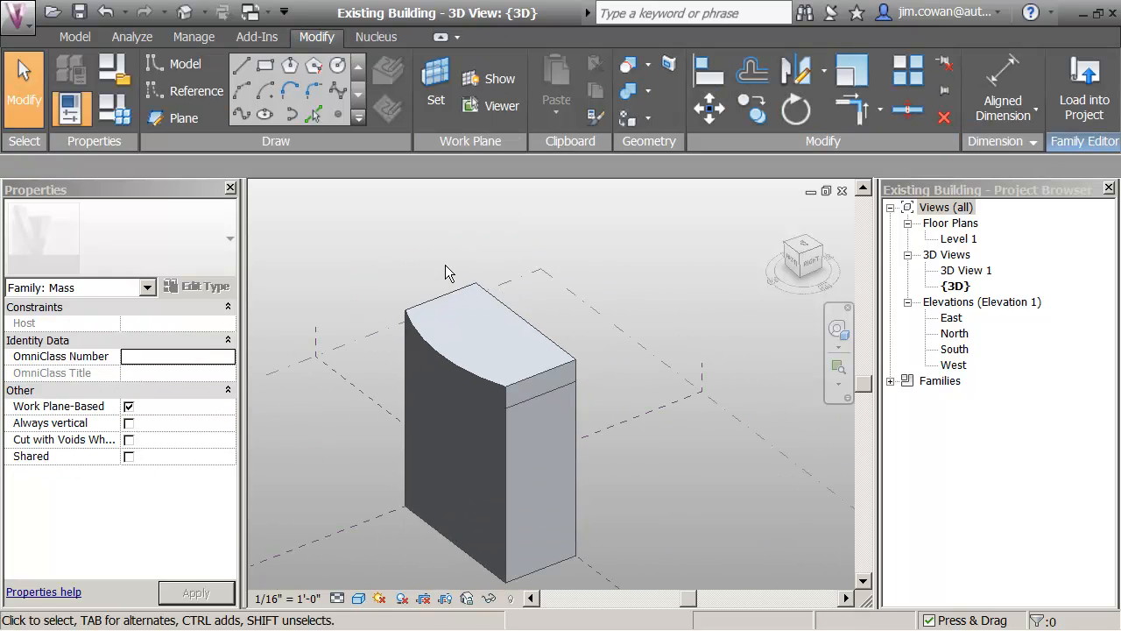
pyautogui.keyDown('shift'); pyautogui.moveTo(445, 272); pyautogui.dragTo(445, 336, button='middle'); pyautogui.keyUp('shift')
pyautogui.keyDown('shift'); pyautogui.moveTo(451, 338); pyautogui.dragTo(451, 338, button='middle'); pyautogui.keyUp('shift')
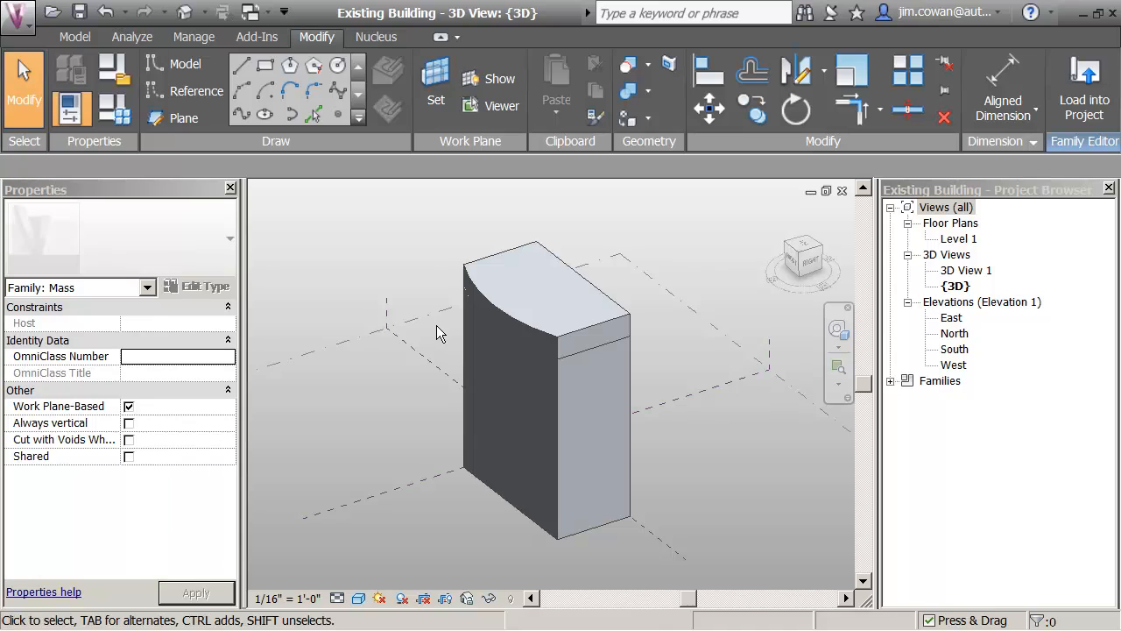
pyautogui.scroll(2, 391, 289)
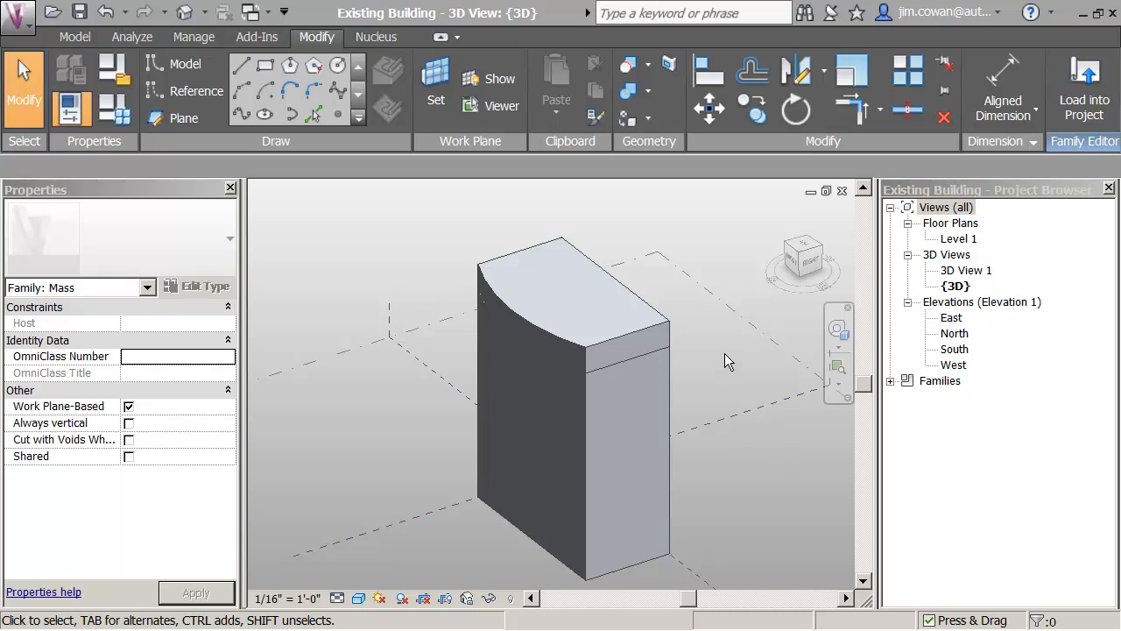
pyautogui.moveTo(718, 344); pyautogui.dragTo(665, 316, button='middle')
pyautogui.scroll(-1, 665, 316)
pyautogui.scroll(1, 665, 317)
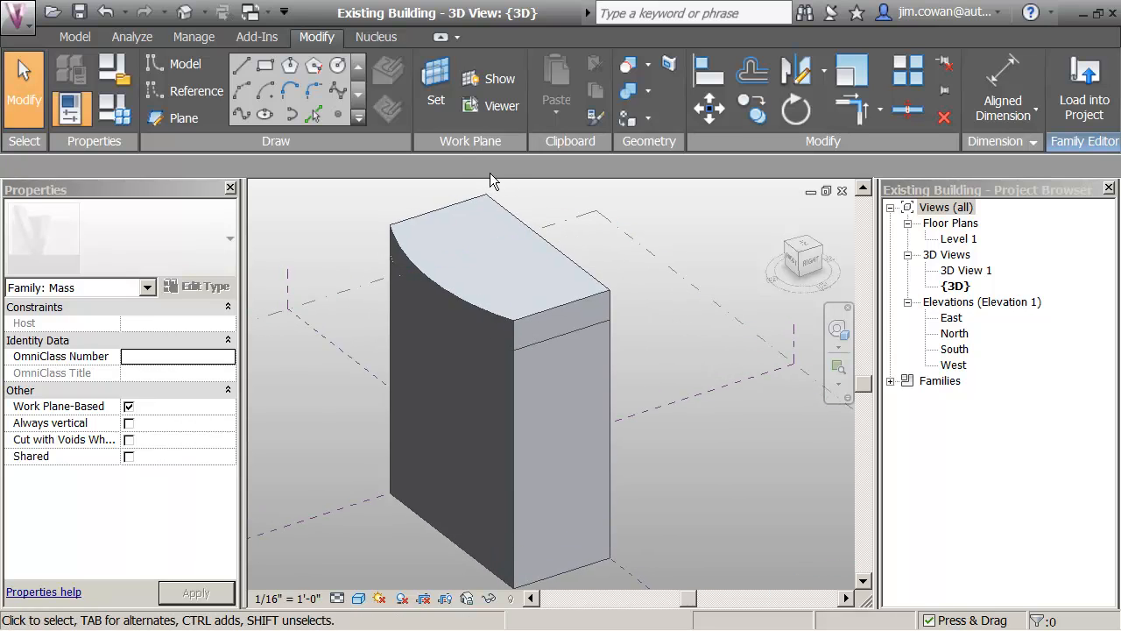
pyautogui.click(441, 105)
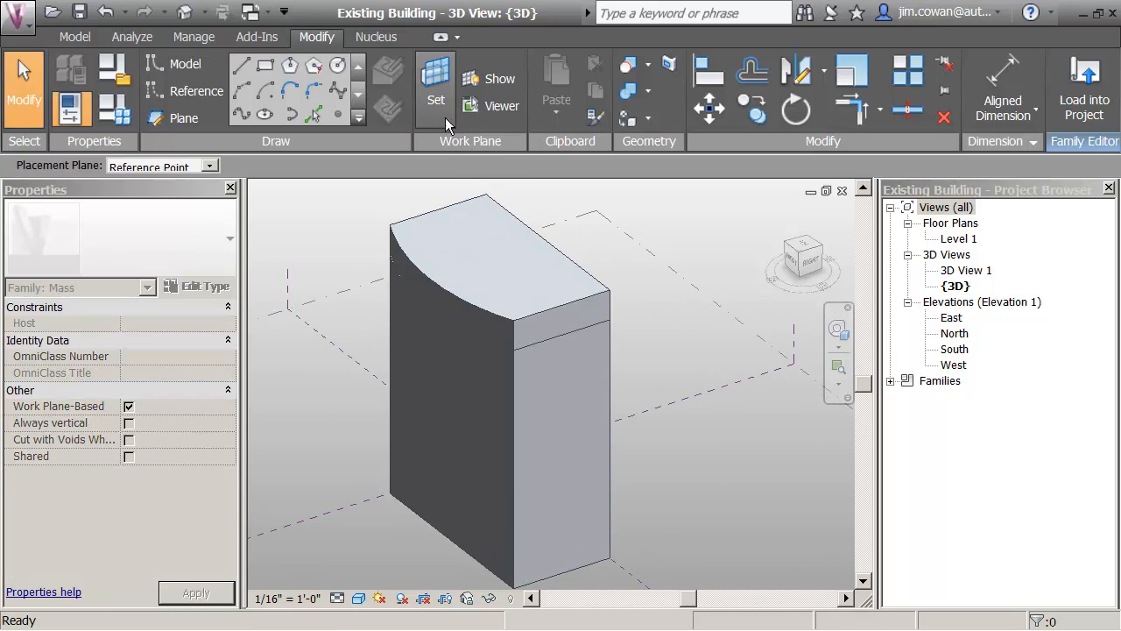
pyautogui.click(502, 230)
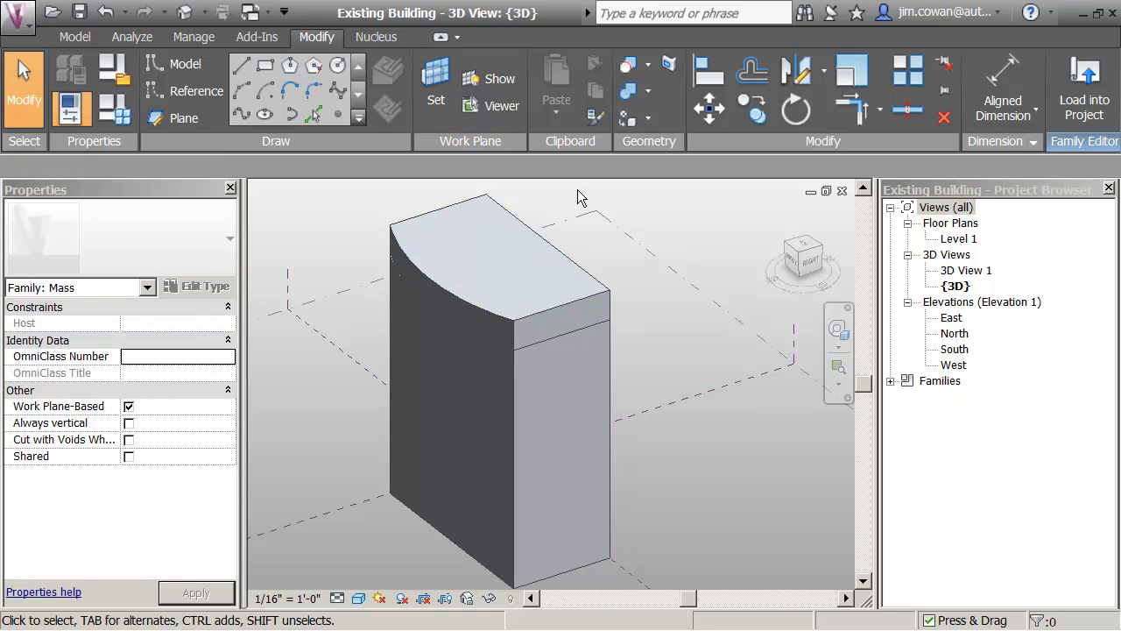
# Draw a rectangle about 52' by 20' on the top face, starting from its rear right corner
pyautogui.click(265, 65)
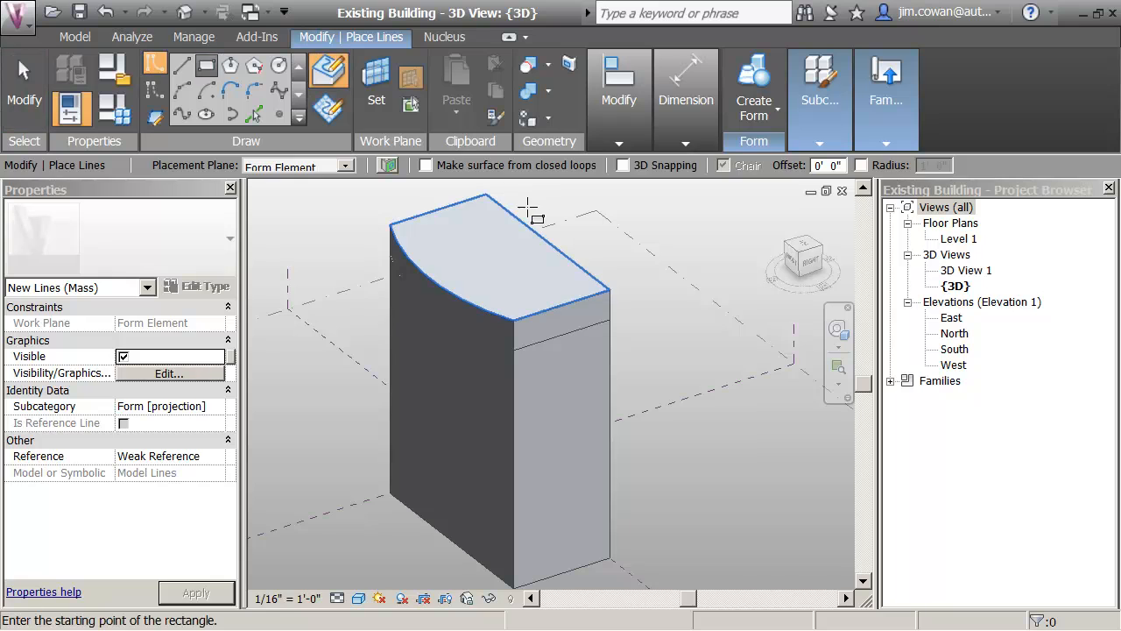
pyautogui.click(610, 290)
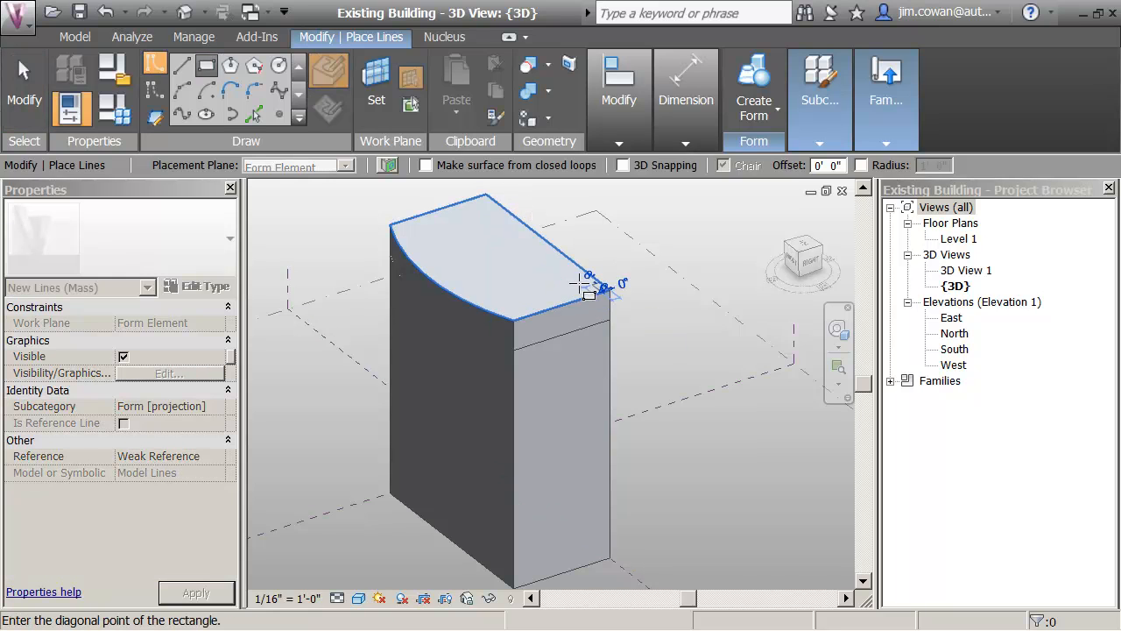
pyautogui.click(506, 252)
pyautogui.press('Escape')
# Set the roof rectangle's long dimension to 50' by repositioning its inner short line
pyautogui.moveTo(547, 280); pyautogui.dragTo(580, 317, button='middle')
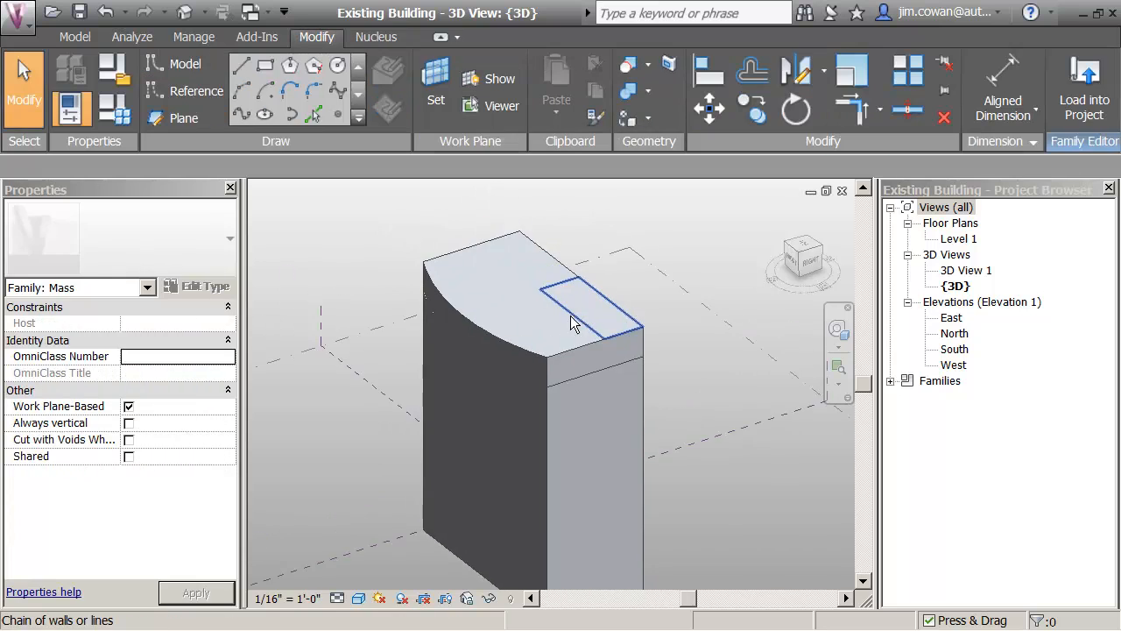
pyautogui.scroll(2, 570, 315)
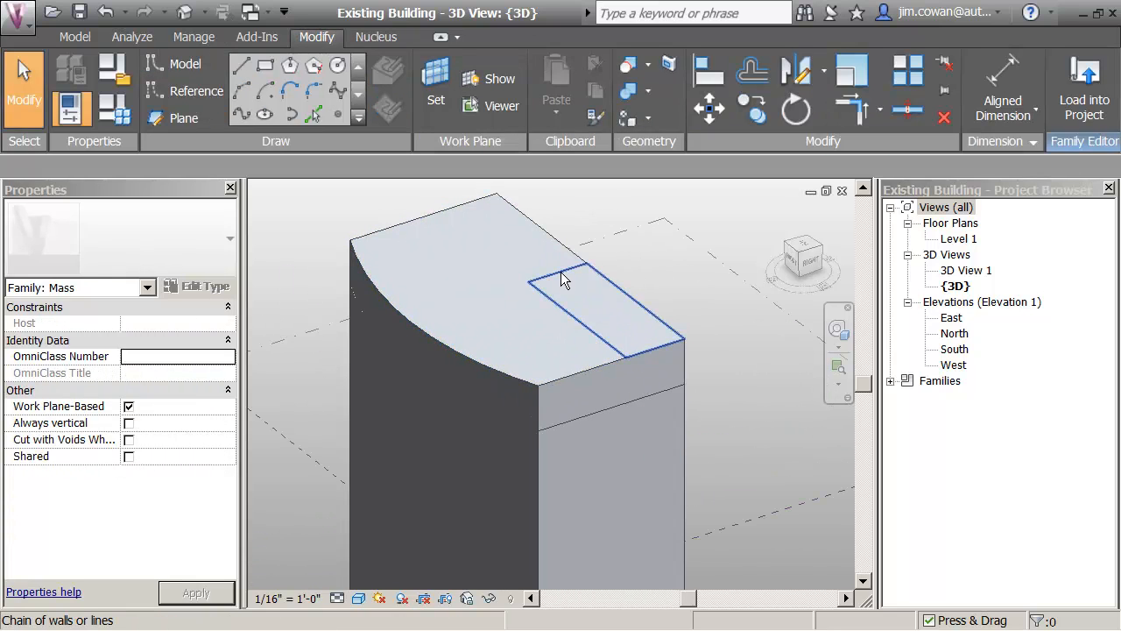
pyautogui.click(561, 280)
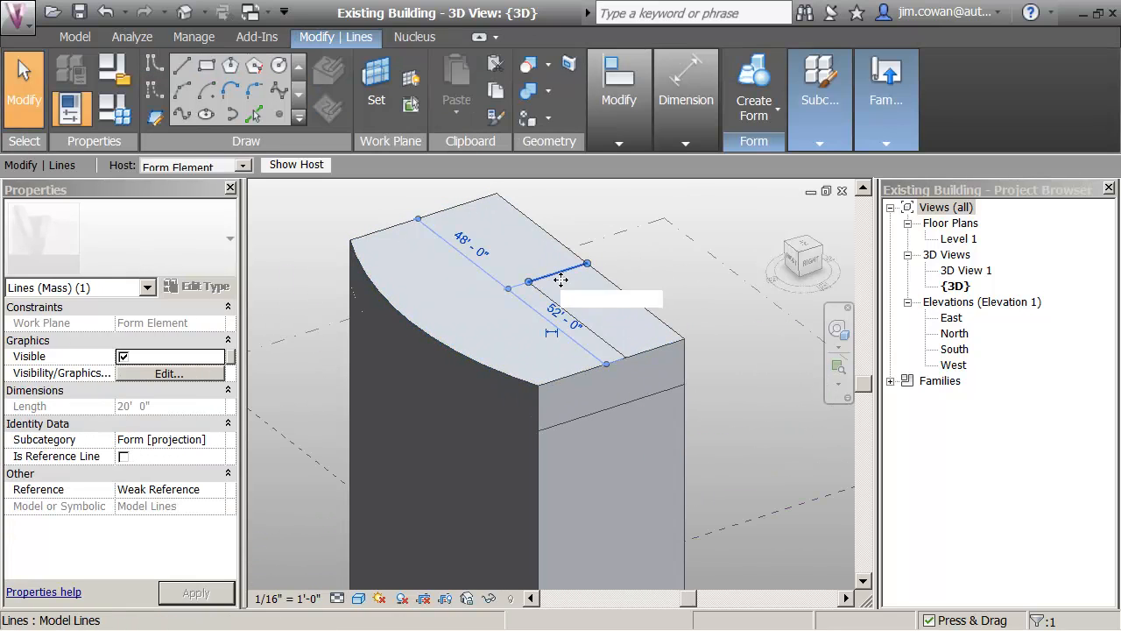
pyautogui.click(558, 322)
pyautogui.write('5')
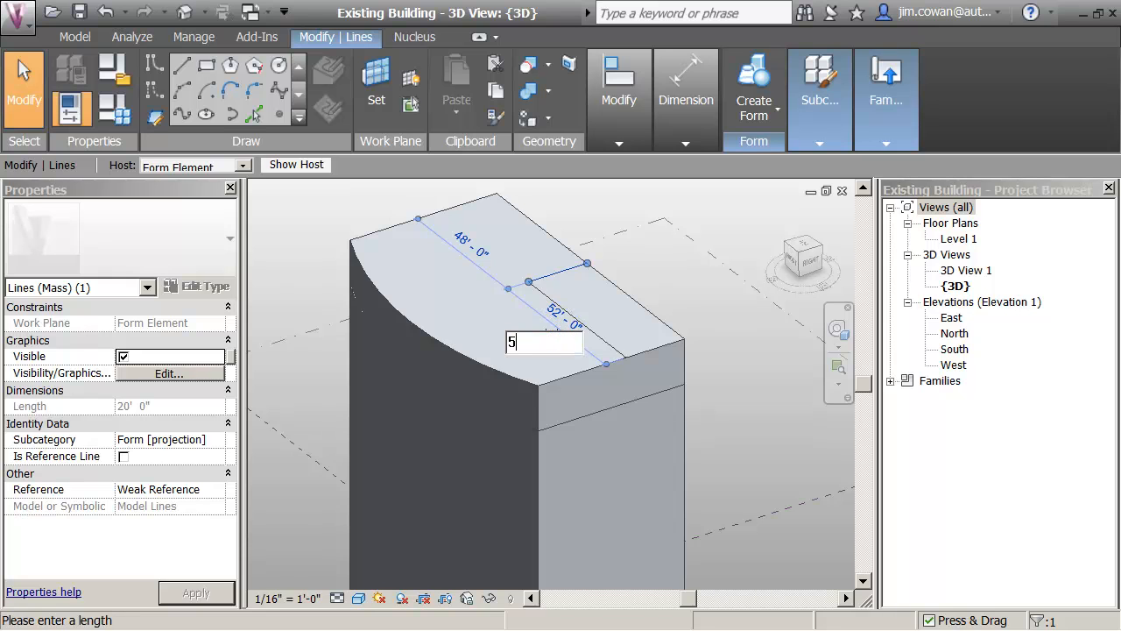
pyautogui.write('0')
pyautogui.press('Return')
pyautogui.press('Escape')
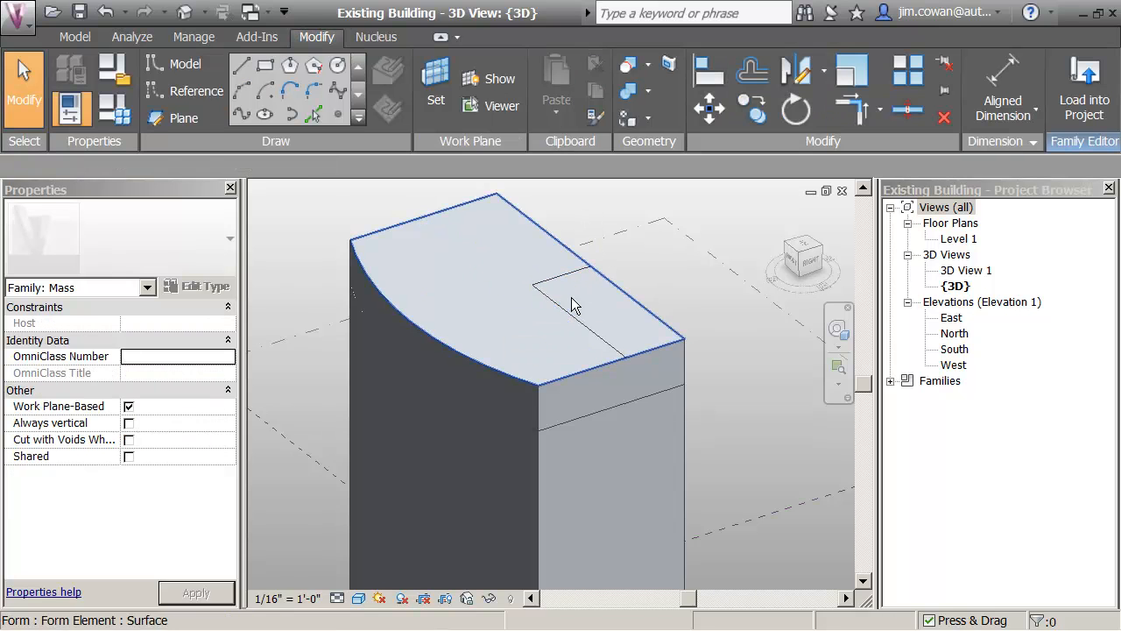
# Set the roof rectangle's short dimension to 15' by repositioning its inner long line
pyautogui.click(562, 308)
pyautogui.click(545, 250)
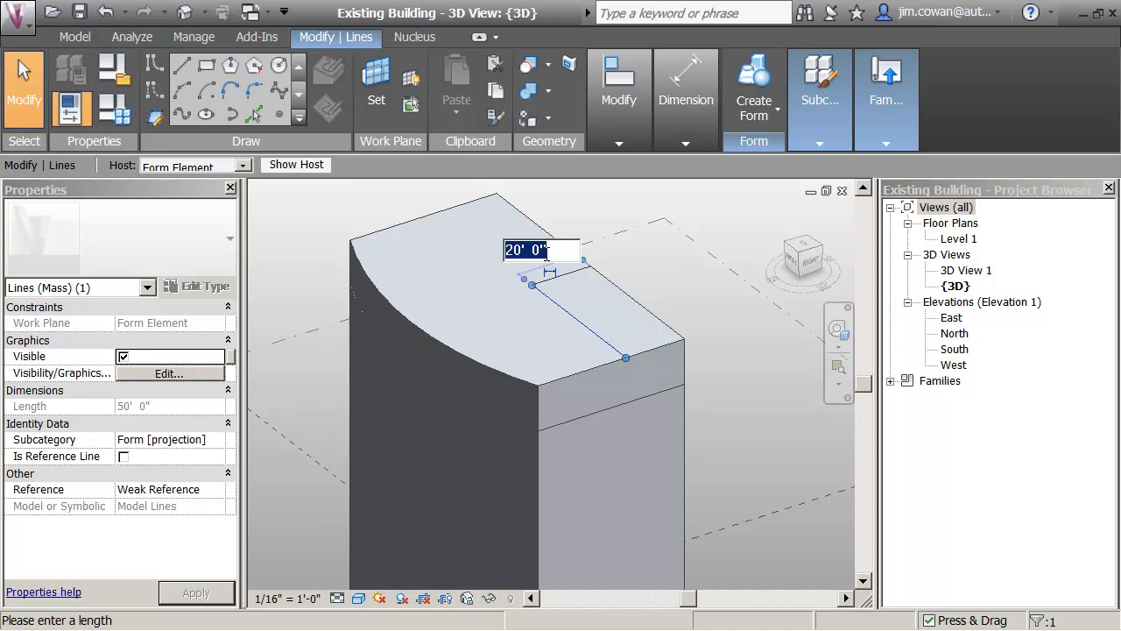
pyautogui.write('15')
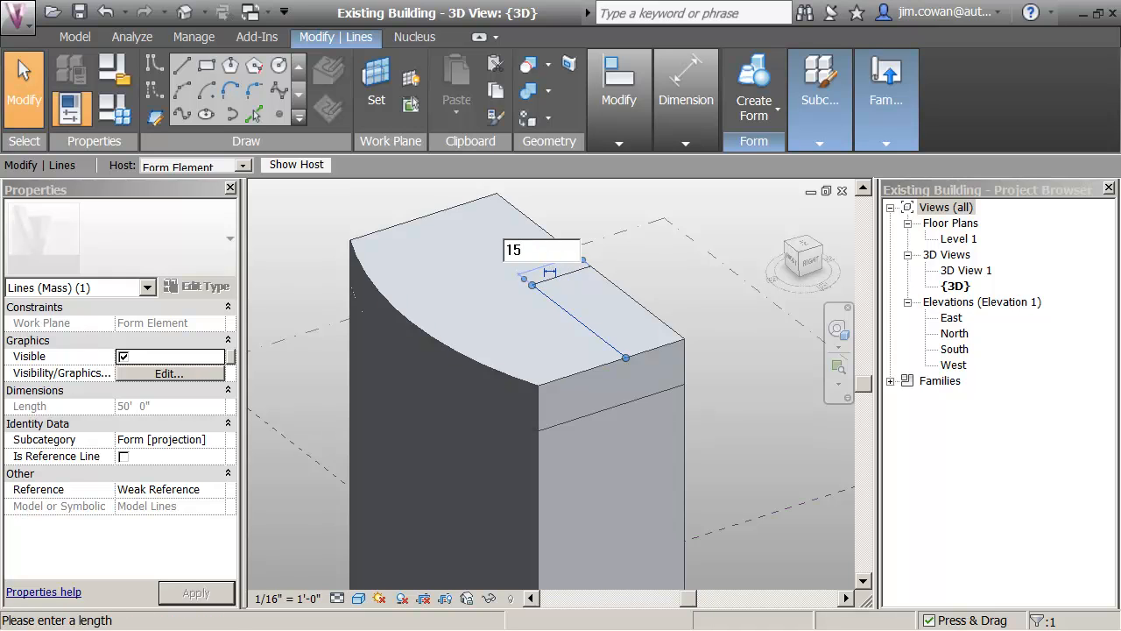
pyautogui.press('Return')
pyautogui.press('Escape')
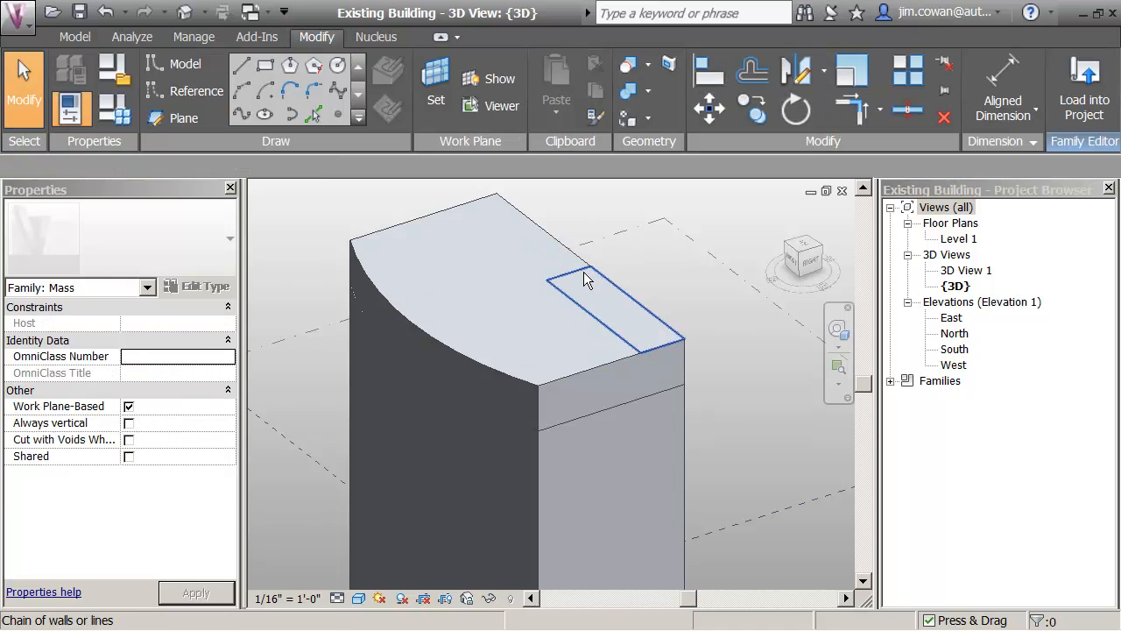
# Try to create a solid block form from the roof rectangle
pyautogui.click(583, 272)
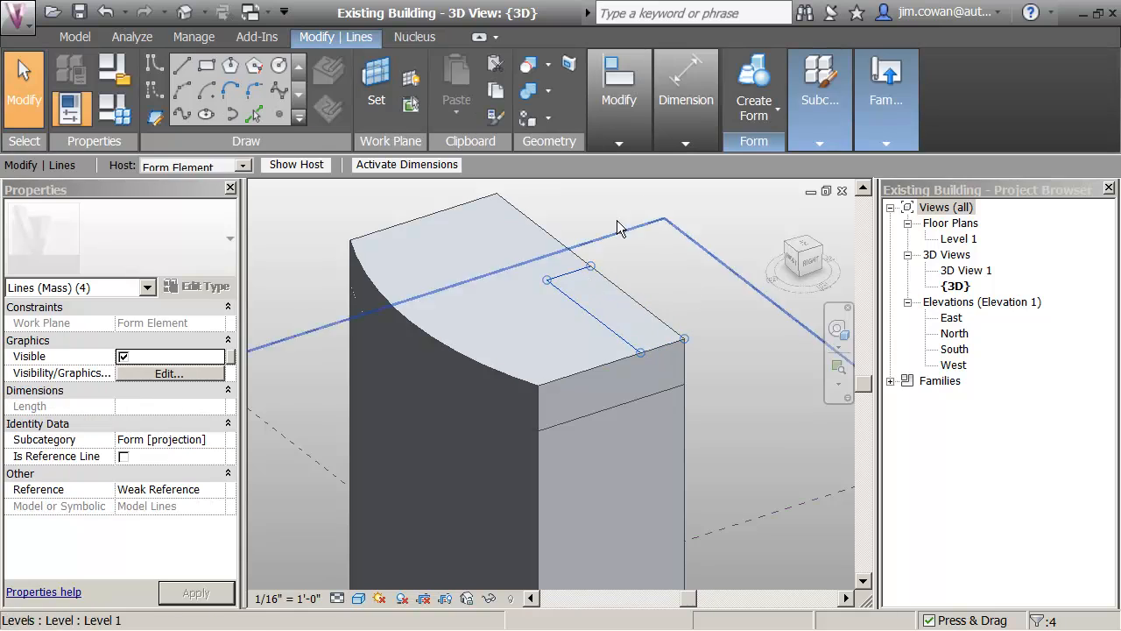
pyautogui.click(736, 109)
pyautogui.click(746, 149)
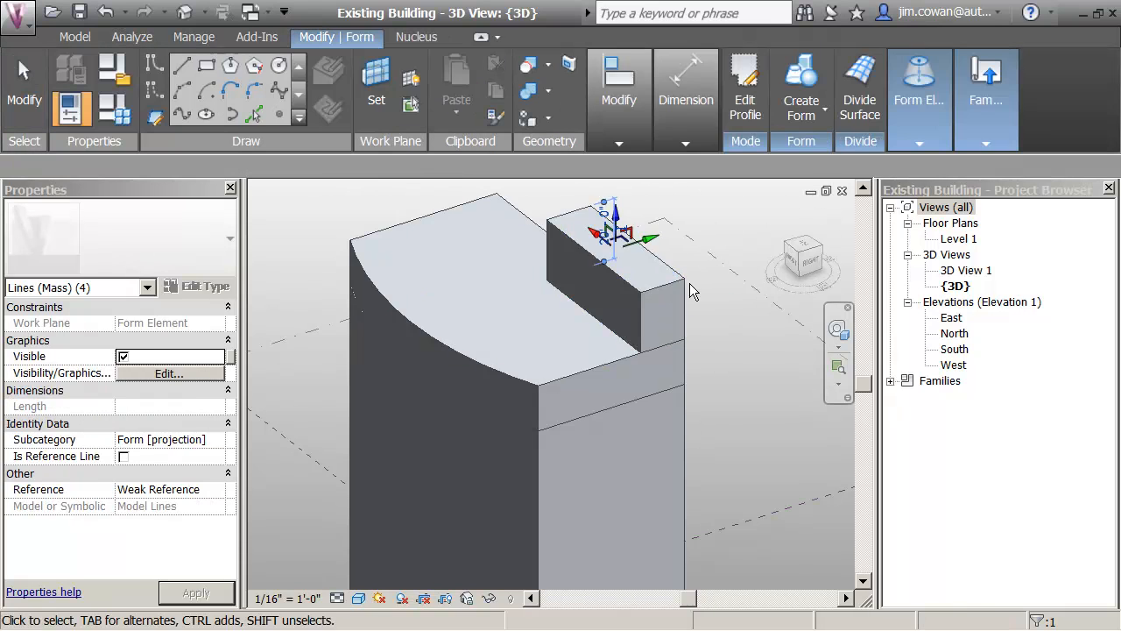
pyautogui.click(710, 214)
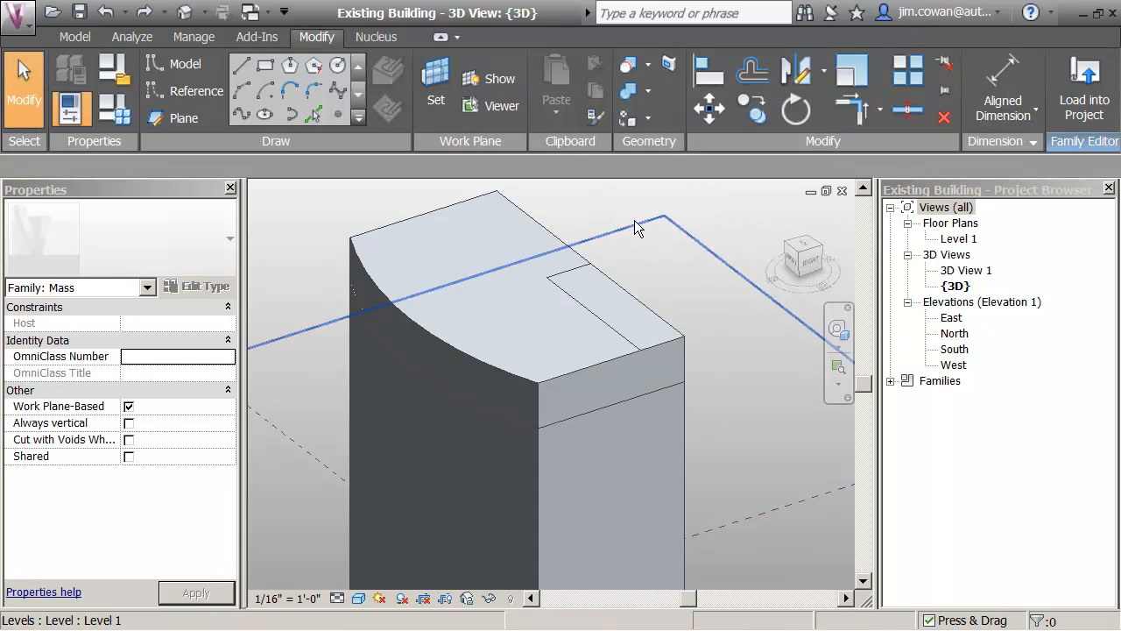
# Draw a short axis line on the extension of the roof rectangle's inner long line, starting about 15' beyond its end
pyautogui.click(241, 65)
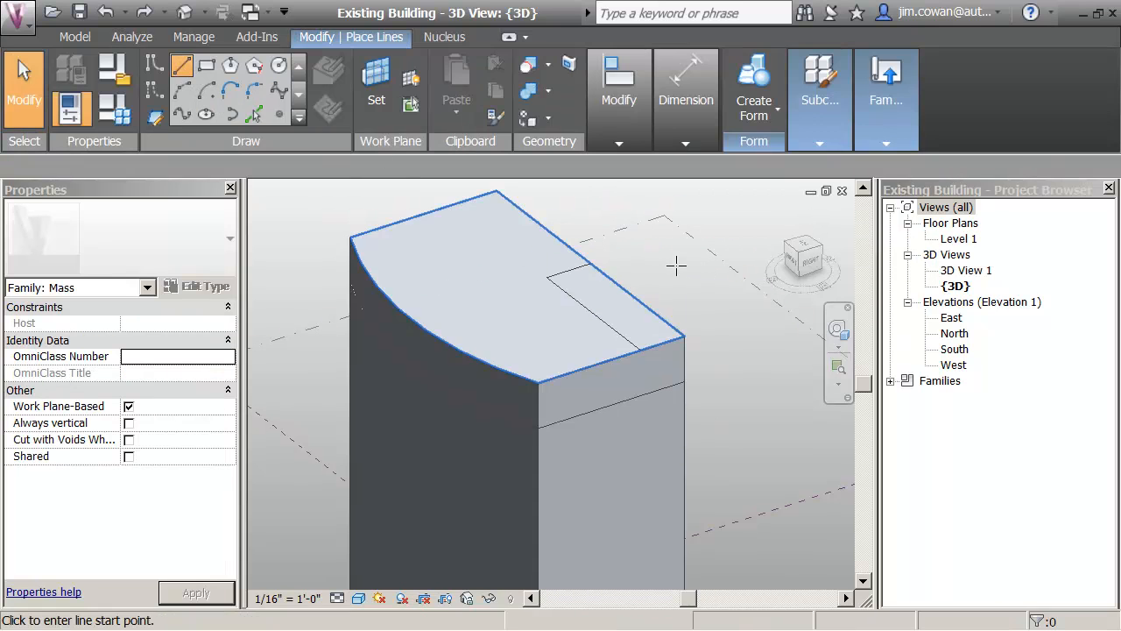
pyautogui.click(640, 349)
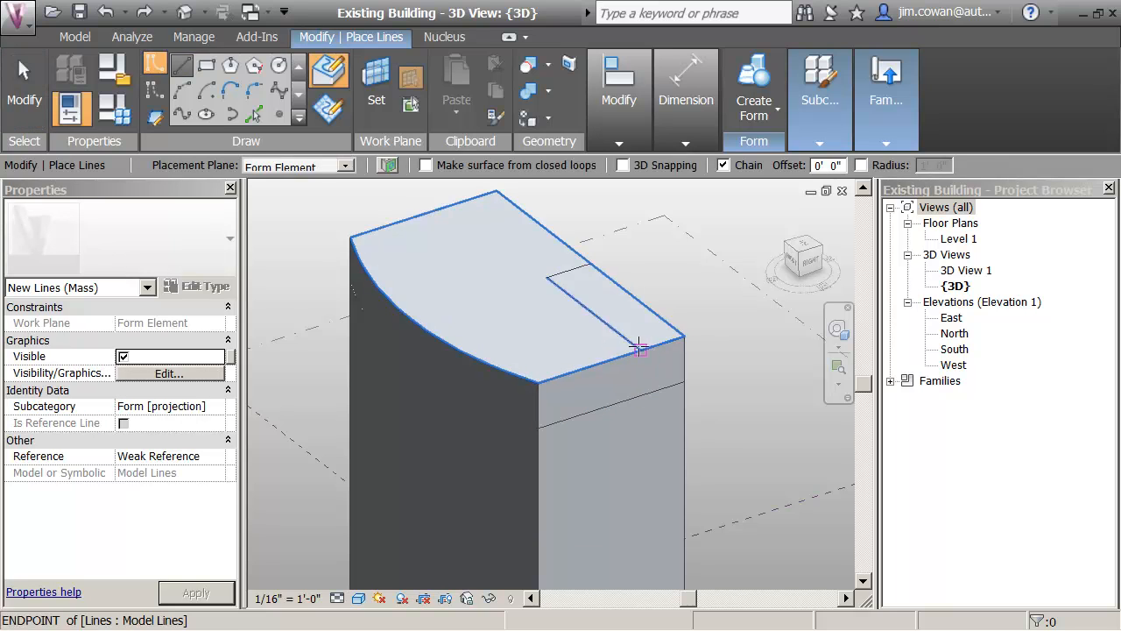
pyautogui.click(547, 276)
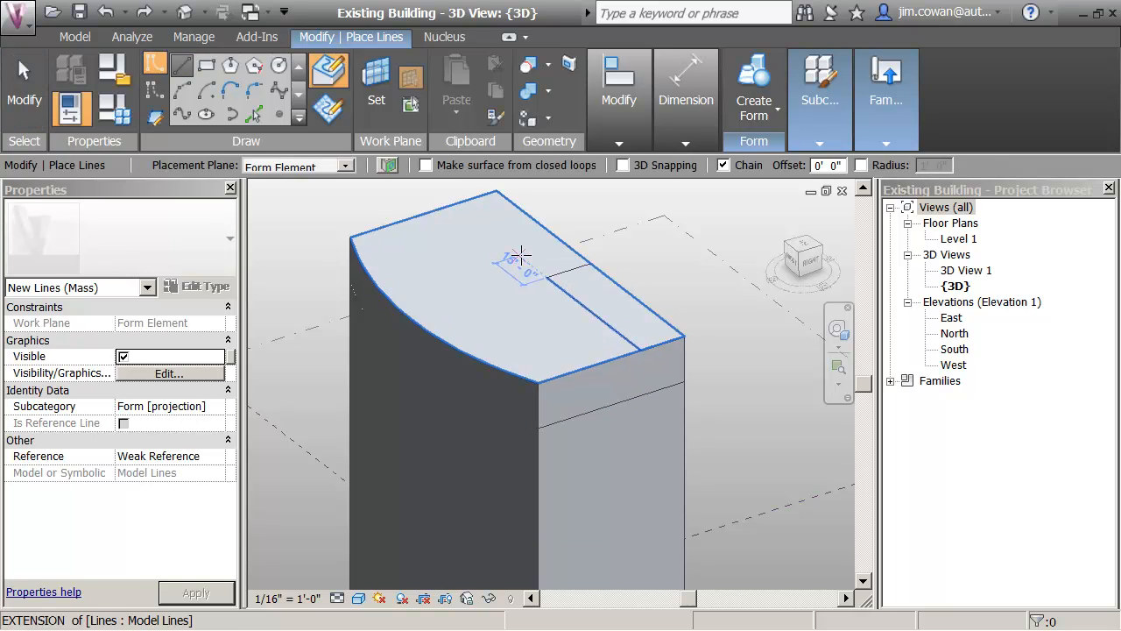
pyautogui.press('Escape')
pyautogui.press('Escape')
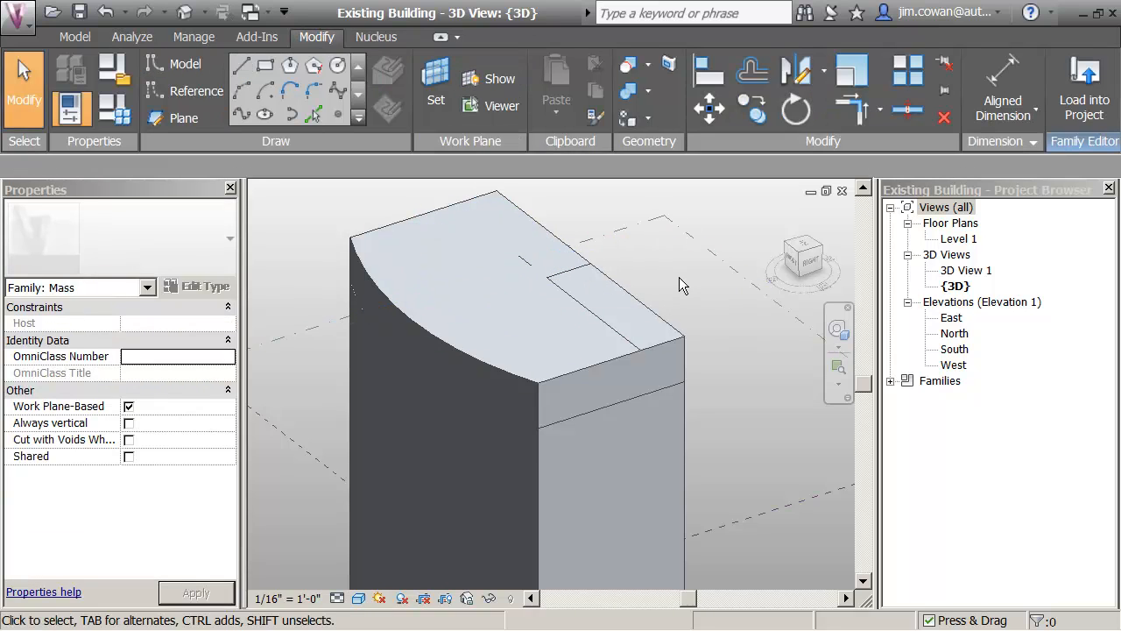
# Create a revolved form from the roof rectangle's four lines around the short axis line
pyautogui.moveTo(679, 266); pyautogui.dragTo(673, 257, button='middle')
pyautogui.press('Tab')
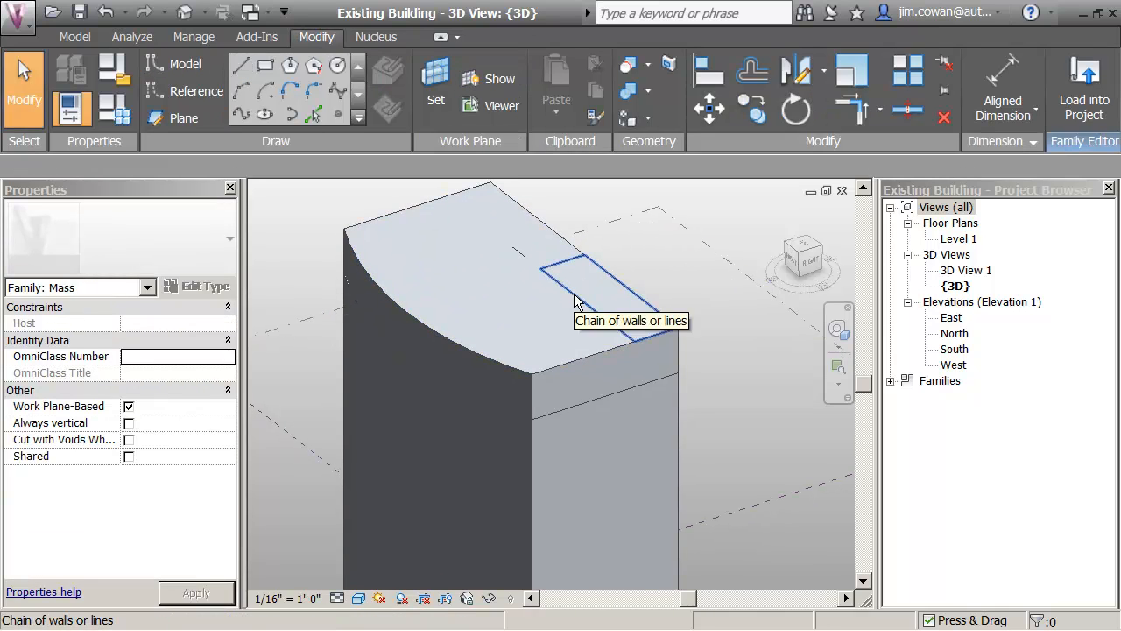
pyautogui.click(575, 301)
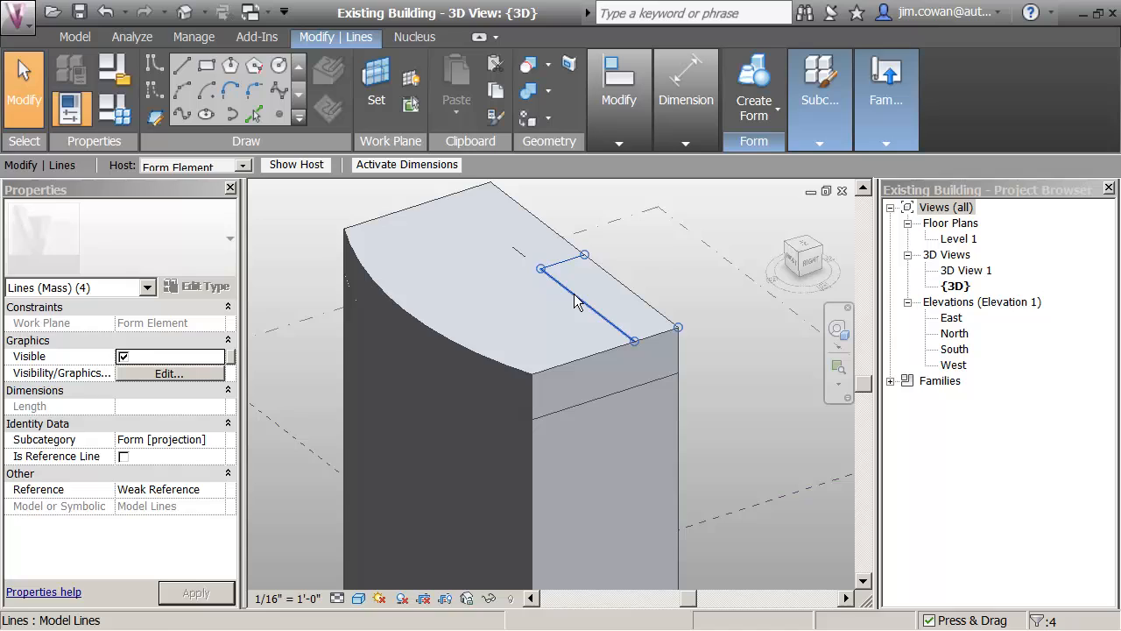
pyautogui.keyDown('ctrl'); pyautogui.click(522, 251); pyautogui.keyUp('ctrl')
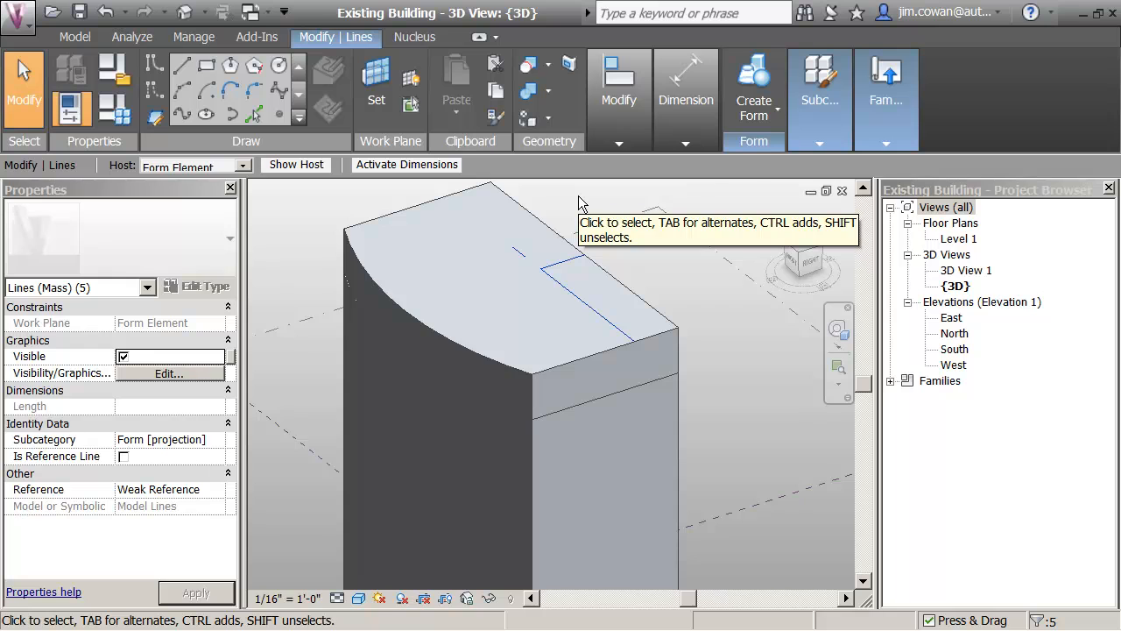
pyautogui.click(751, 85)
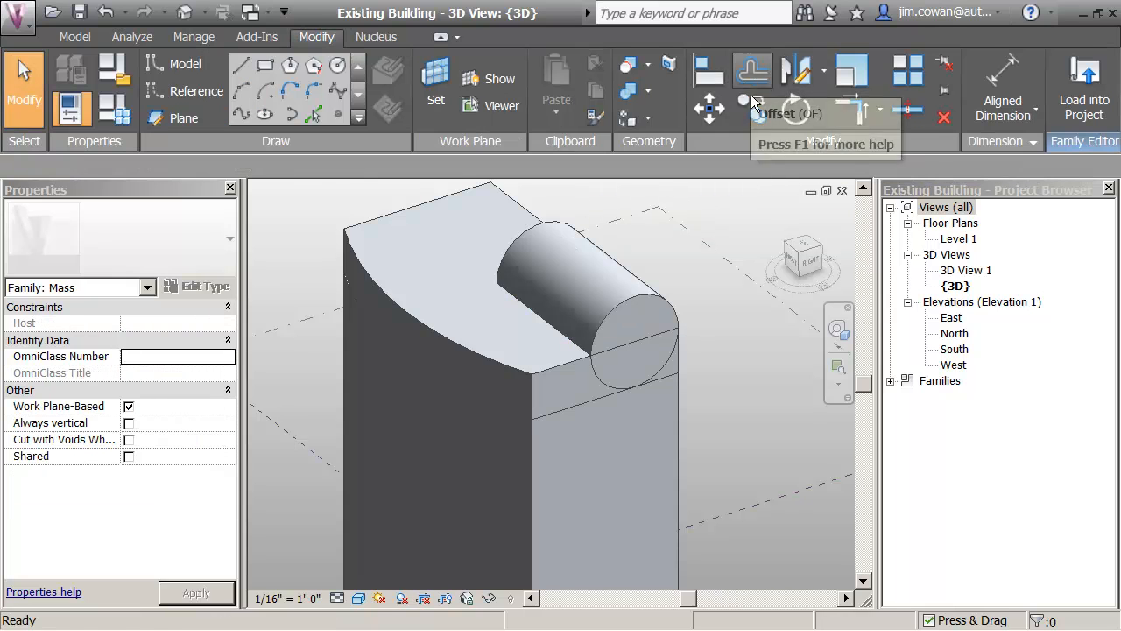
# Set the revolved roof form's End Angle to 70°
pyautogui.click(602, 284)
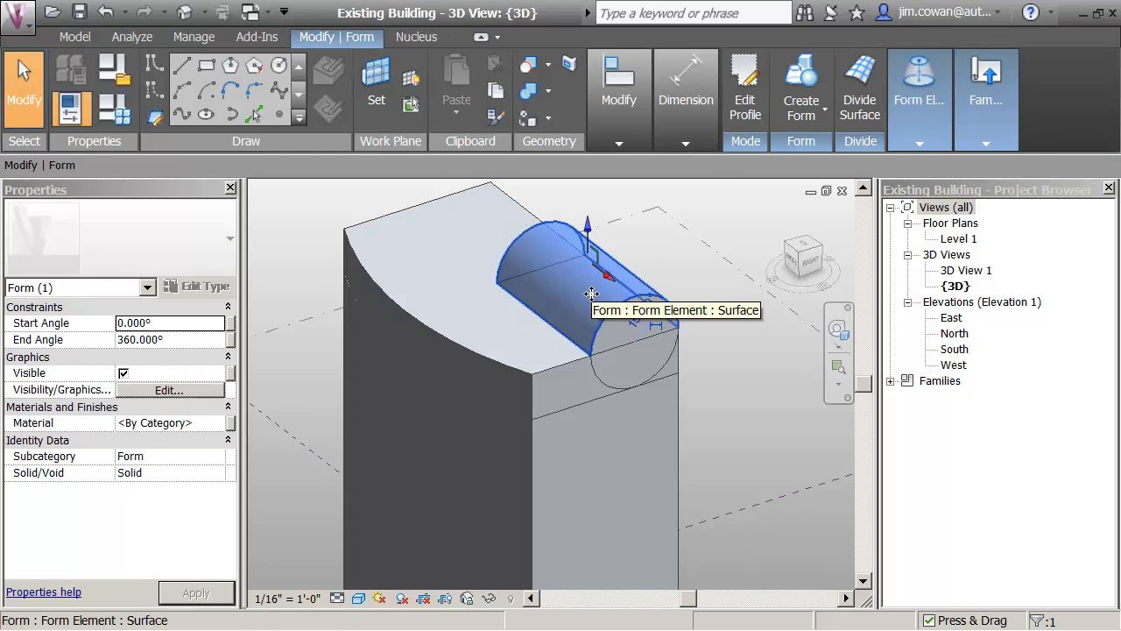
pyautogui.click(177, 342)
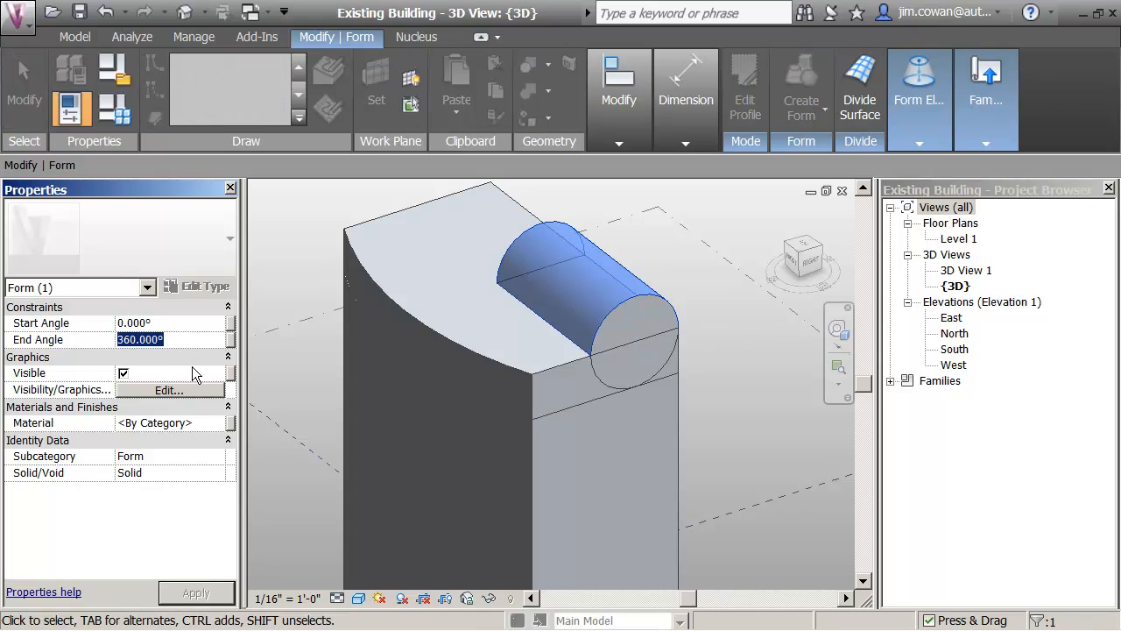
pyautogui.write('70')
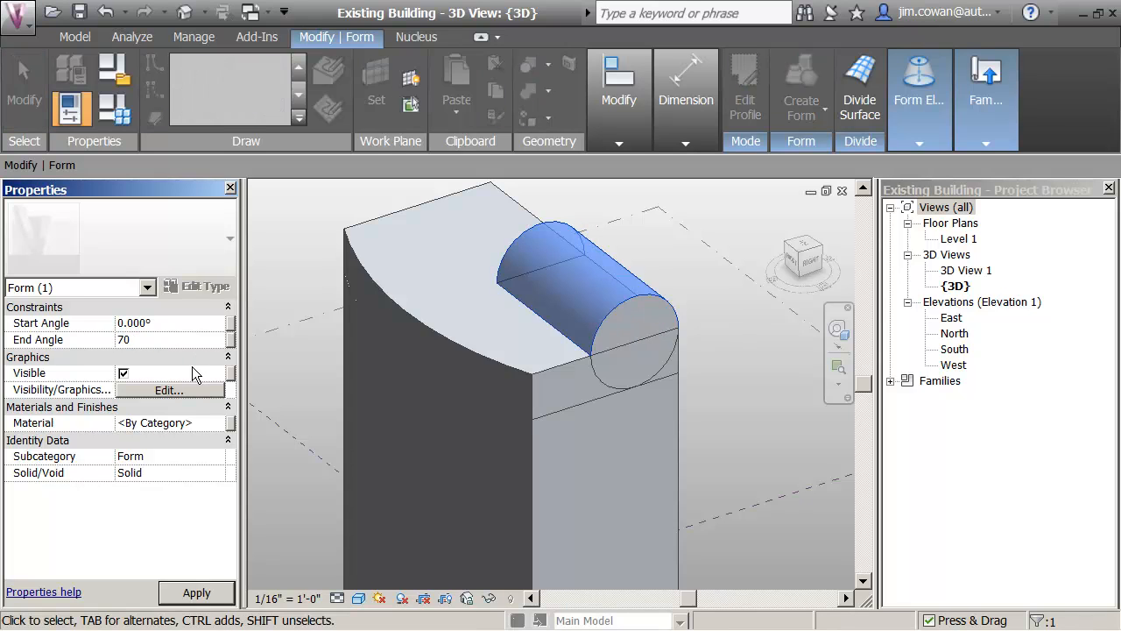
pyautogui.press('Return')
pyautogui.click(296, 337)
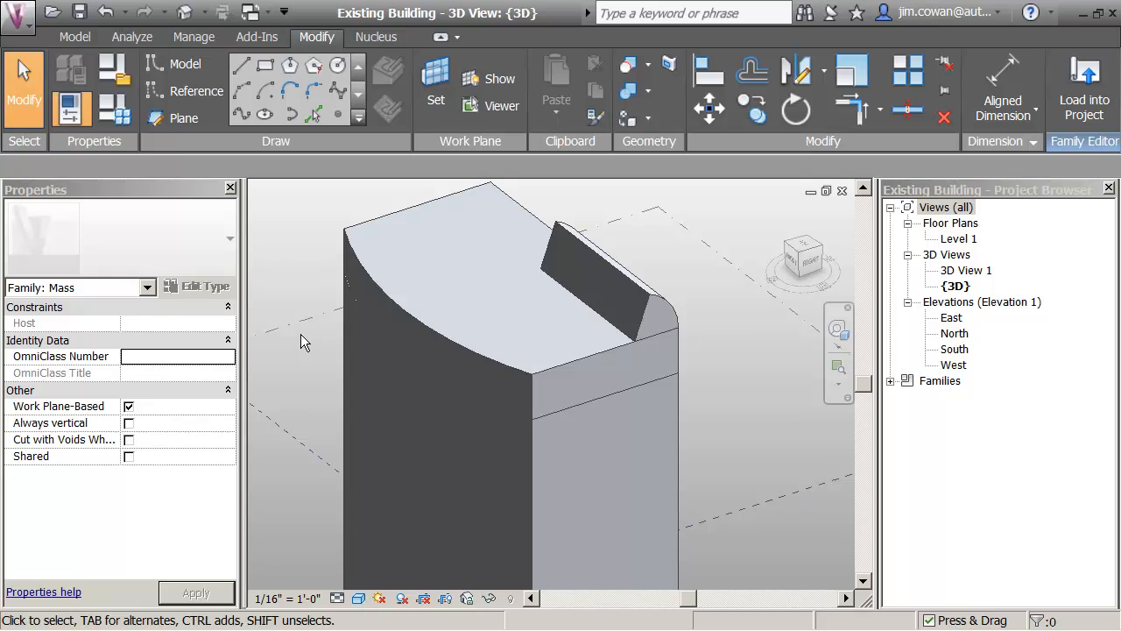
# Place a reference point on the upper form's straight top edge, about 35'-5" from the corner beneath the revolved form
pyautogui.keyDown('shift'); pyautogui.moveTo(300, 334); pyautogui.dragTo(317, 264, button='middle'); pyautogui.keyUp('shift')
pyautogui.scroll(1, 306, 263)
pyautogui.scroll(-1, 304, 276)
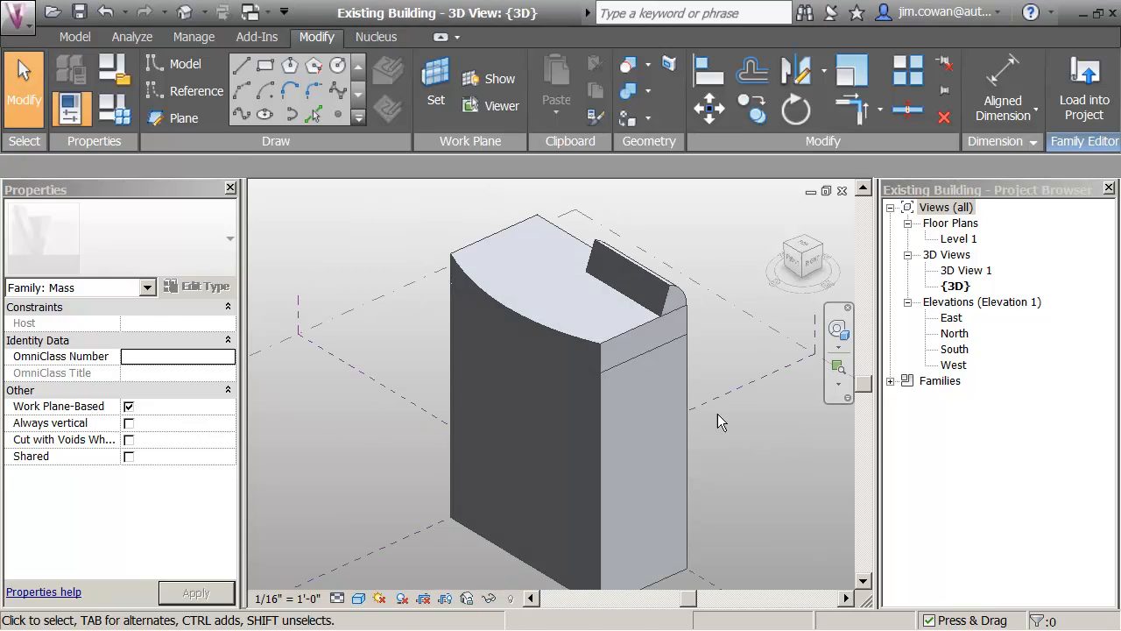
pyautogui.scroll(1, 707, 343)
pyautogui.scroll(1, 707, 344)
pyautogui.moveTo(707, 344); pyautogui.dragTo(744, 400, button='middle')
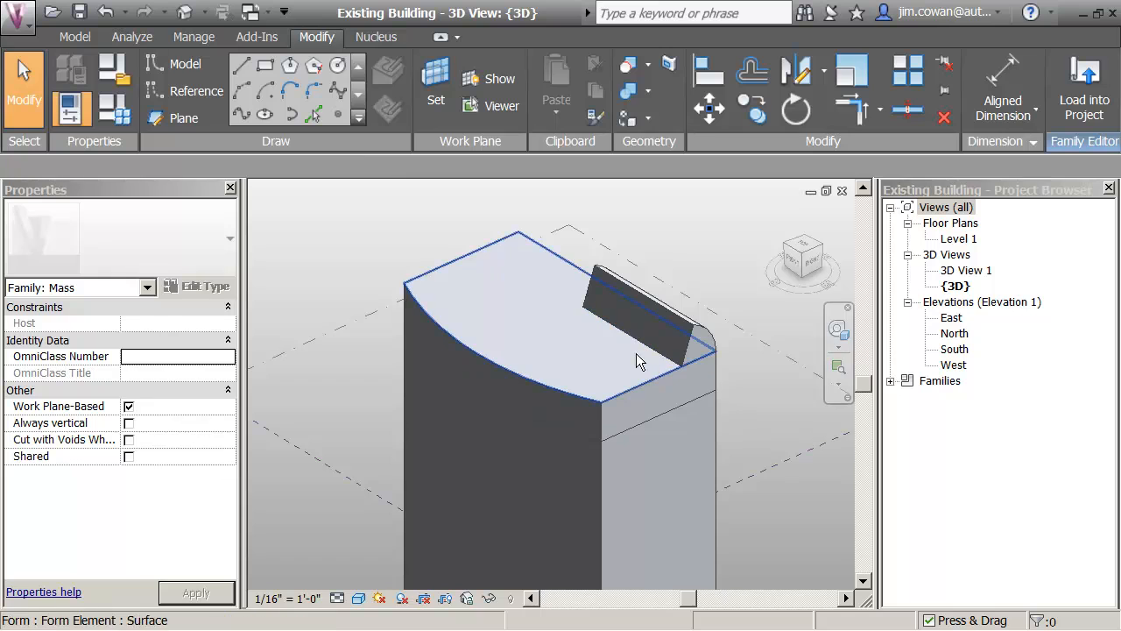
pyautogui.click(337, 112)
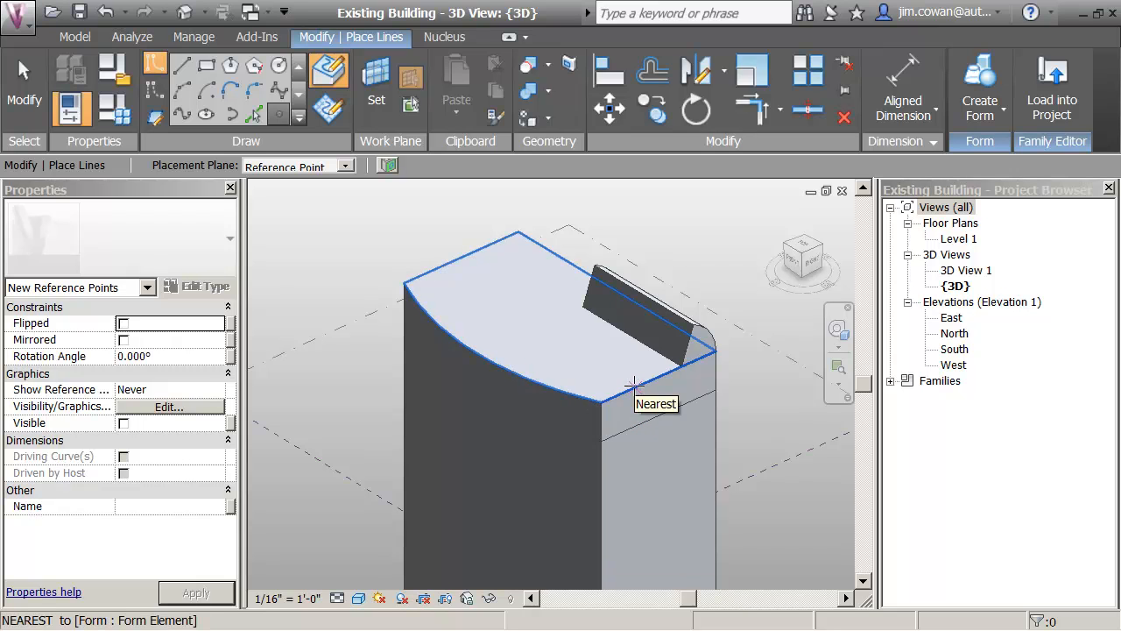
pyautogui.click(634, 387)
pyautogui.press('Escape')
pyautogui.press('Escape')
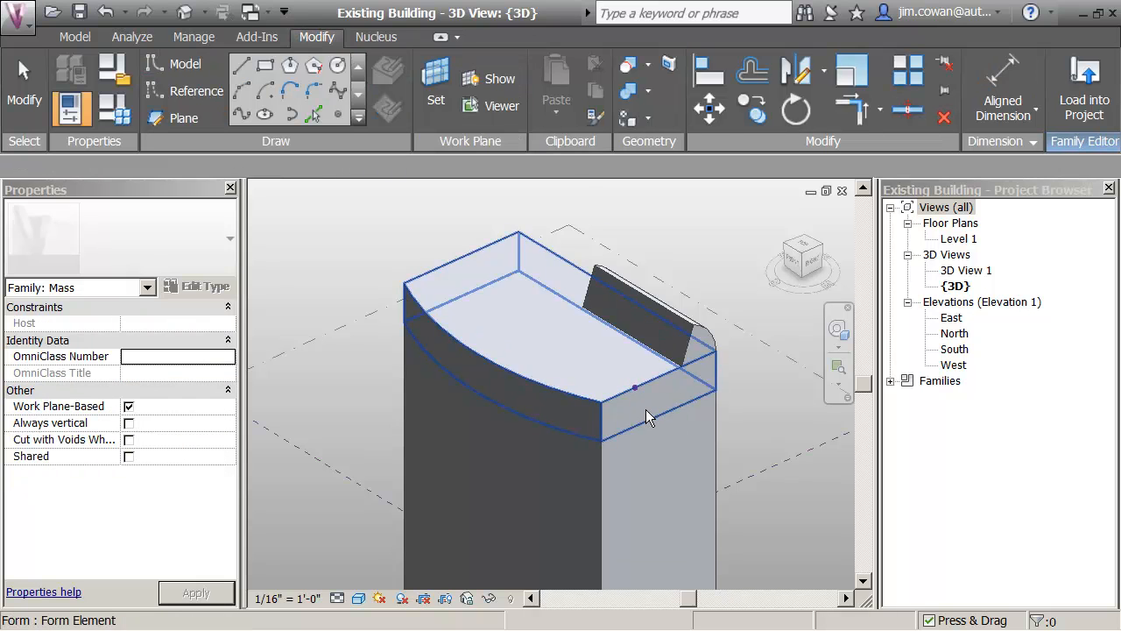
# Examine the reference point and its perpendicular work plane up close from the front of the building
pyautogui.click(634, 387)
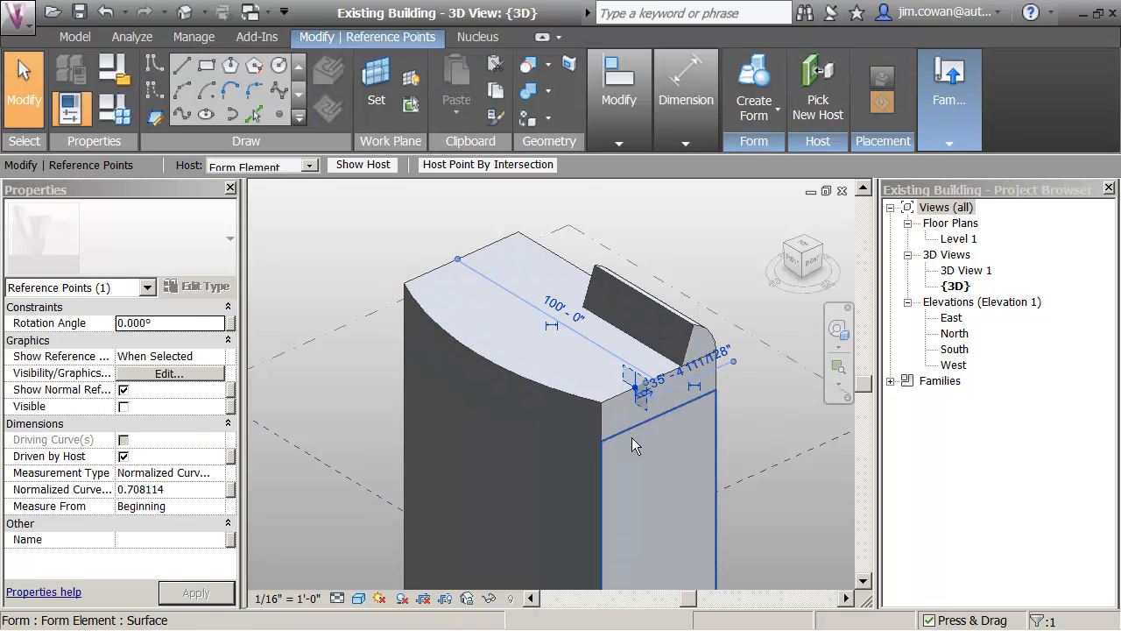
pyautogui.keyDown('shift'); pyautogui.moveTo(655, 435); pyautogui.dragTo(612, 446, button='middle'); pyautogui.keyUp('shift')
pyautogui.scroll(1, 663, 341)
pyautogui.scroll(1, 645, 395)
pyautogui.scroll(1, 632, 416)
pyautogui.scroll(1, 628, 409)
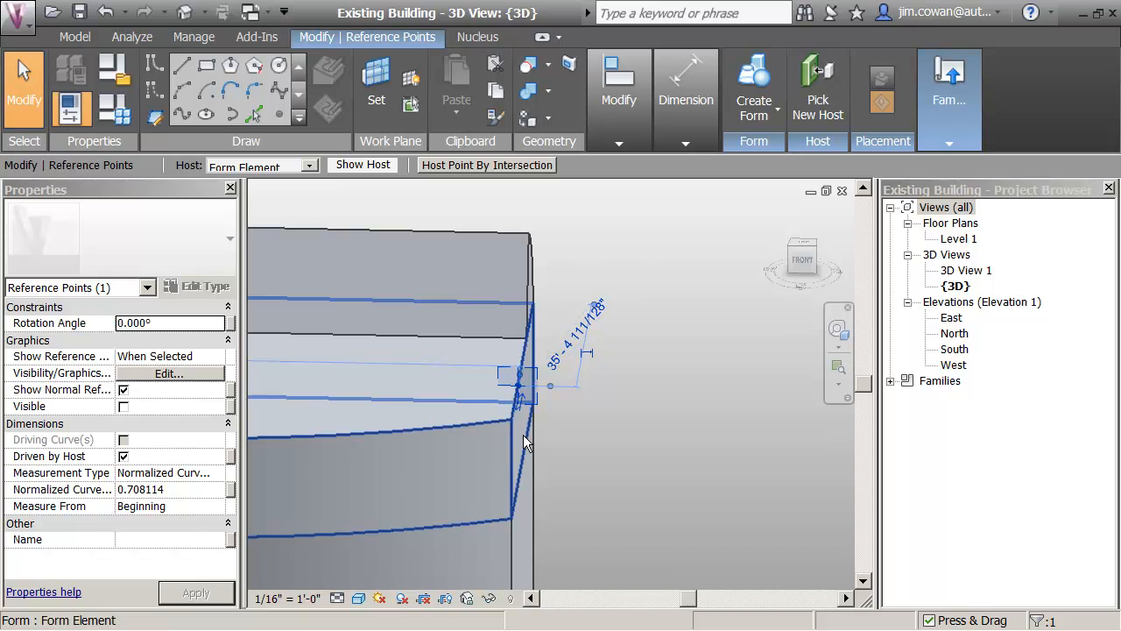
pyautogui.scroll(2, 584, 442)
pyautogui.moveTo(616, 428); pyautogui.dragTo(545, 420, button='middle')
pyautogui.click(566, 438)
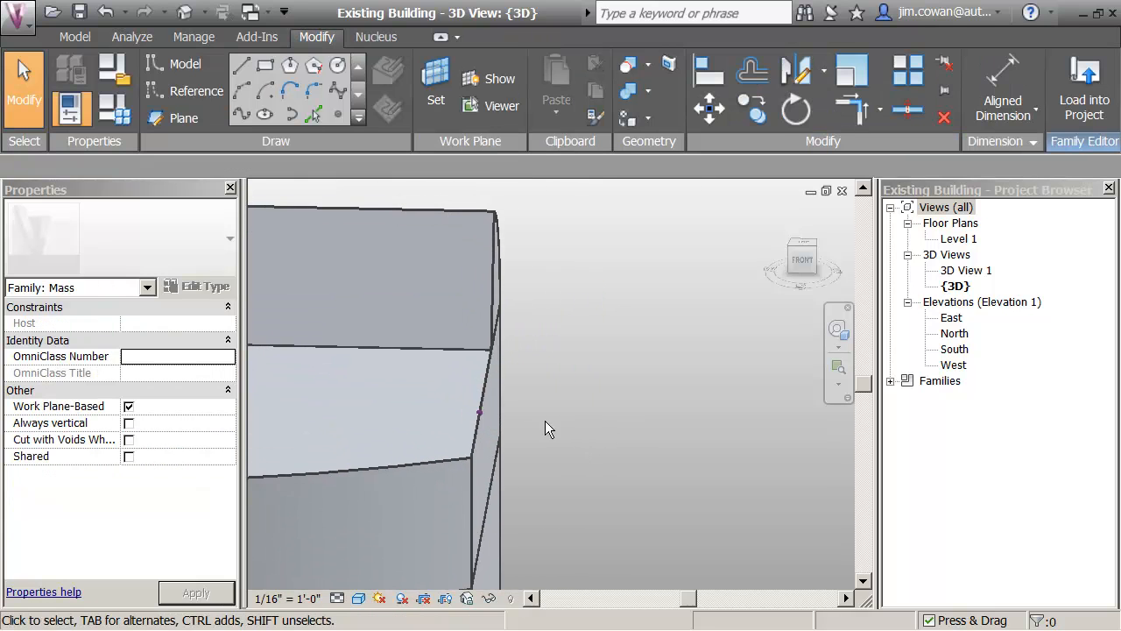
pyautogui.click(481, 413)
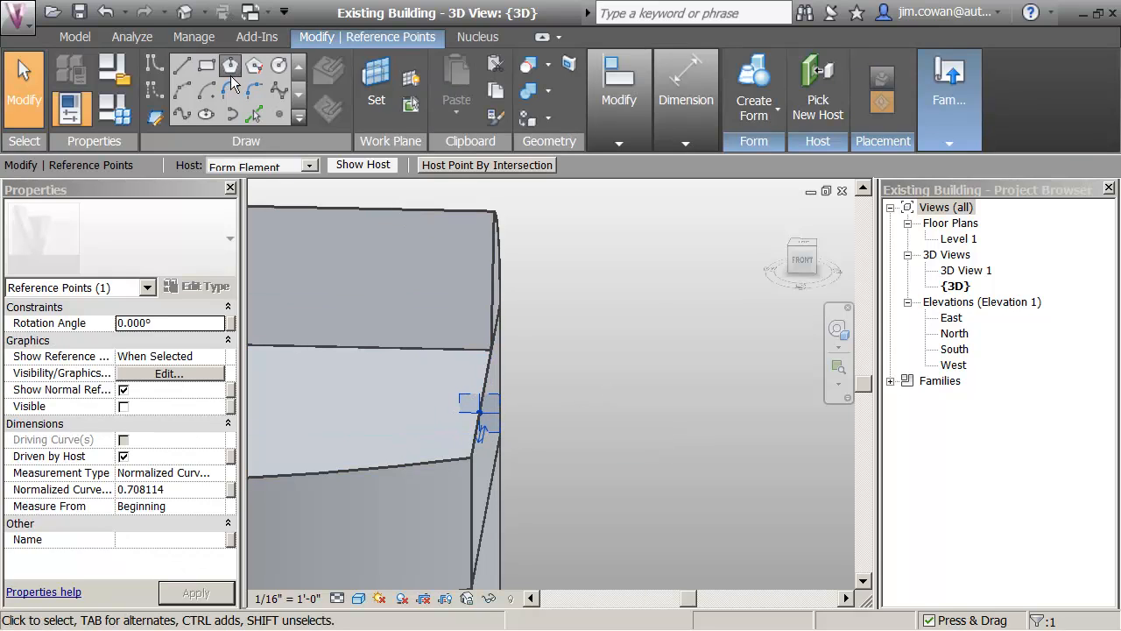
pyautogui.click(207, 65)
pyautogui.press('p')
pyautogui.press('l')
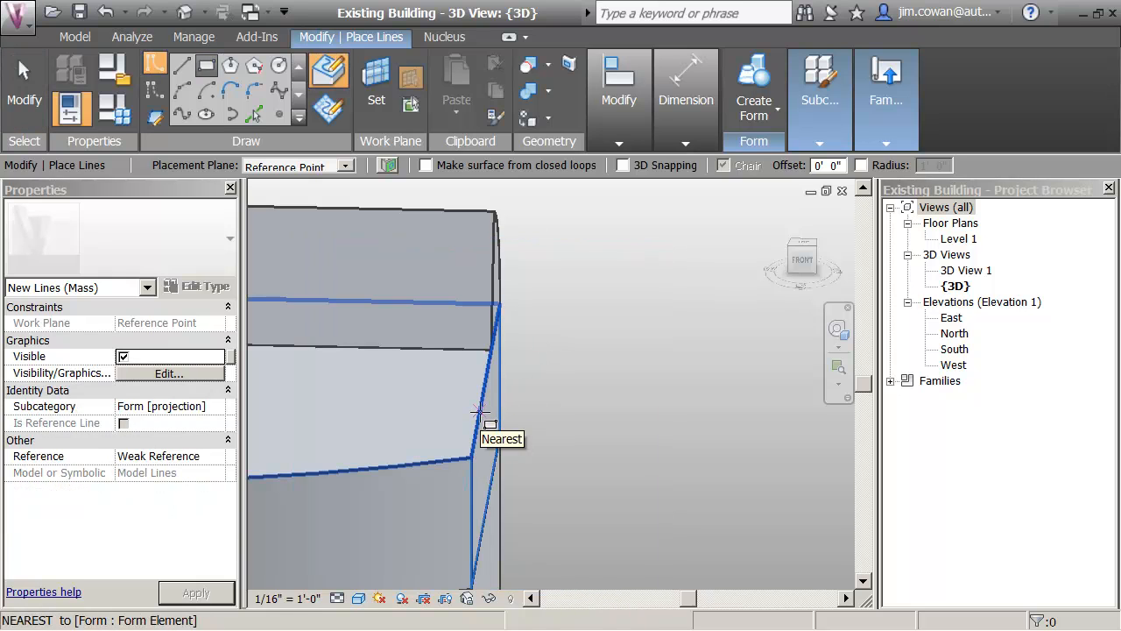
pyautogui.click(500, 425)
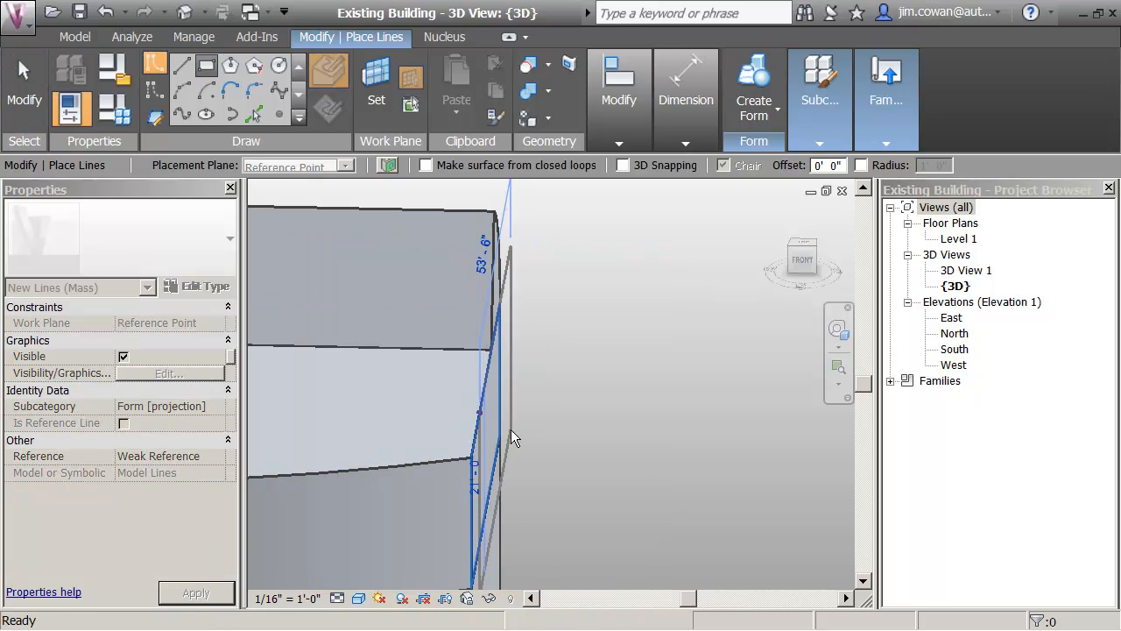
pyautogui.press('Escape')
pyautogui.press('Escape')
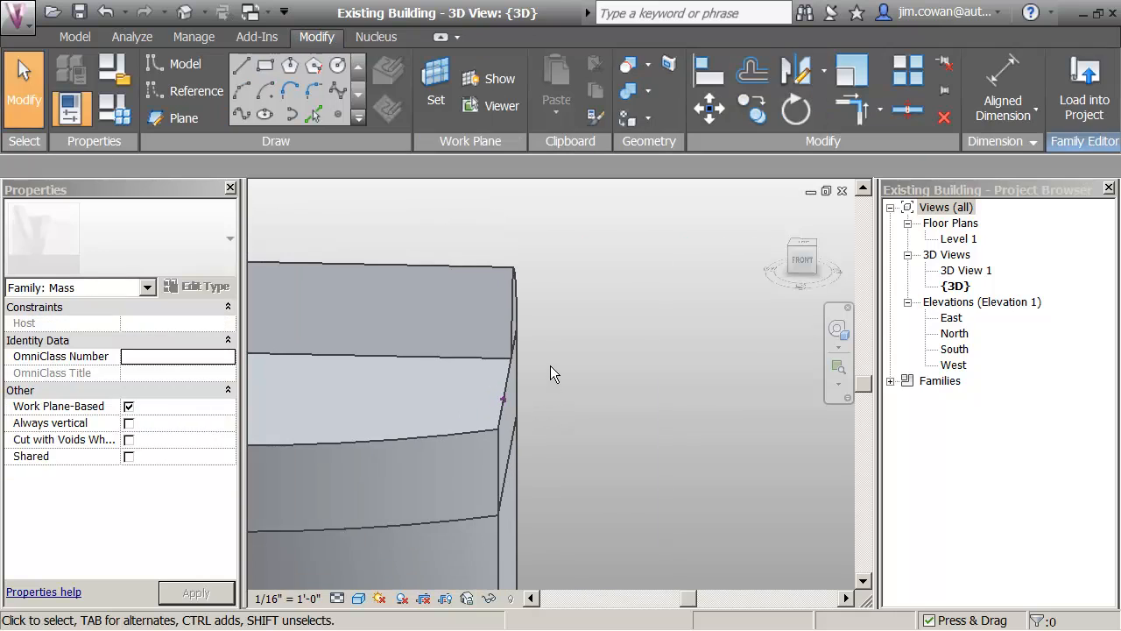
# Draw a 6' by 6' rectangle beside the building on the reference point's perpendicular work plane
pyautogui.click(503, 399)
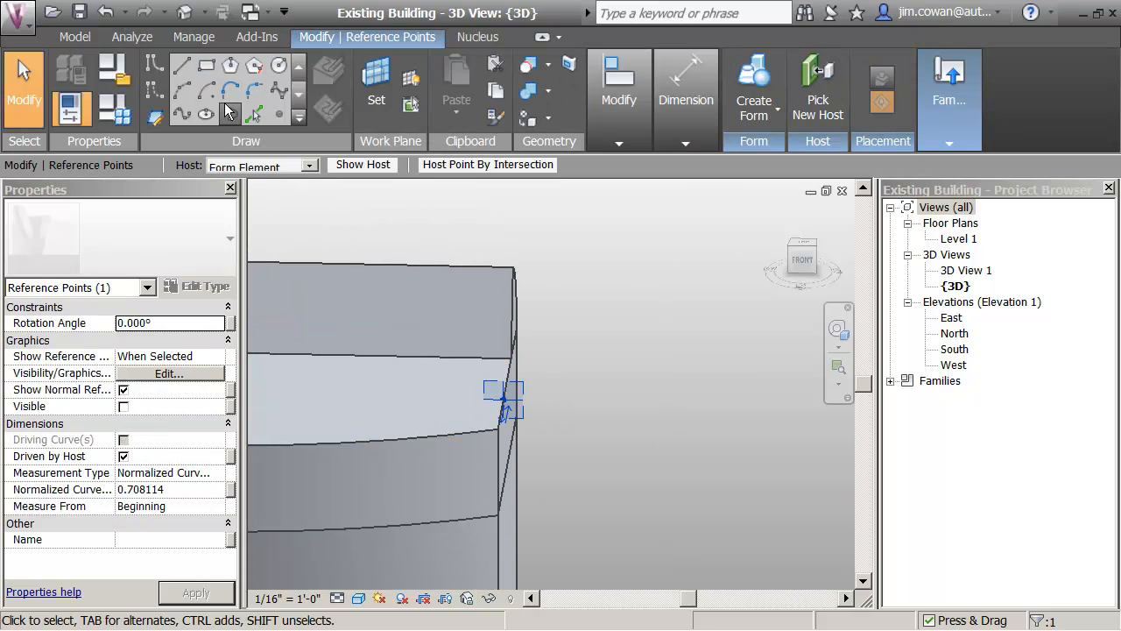
pyautogui.click(206, 66)
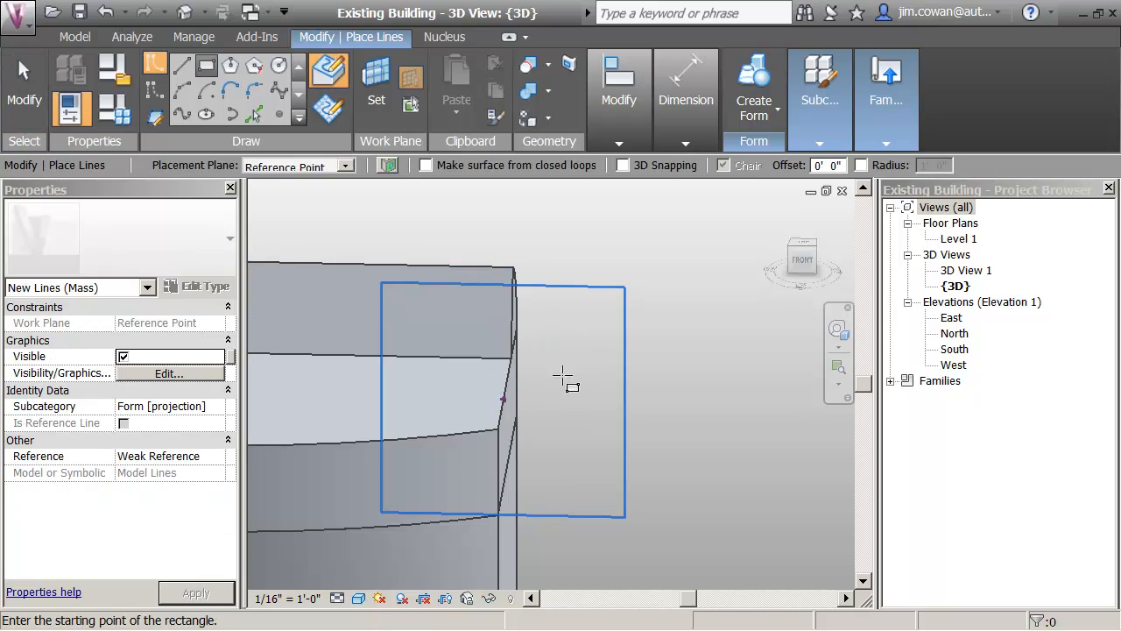
pyautogui.click(569, 414)
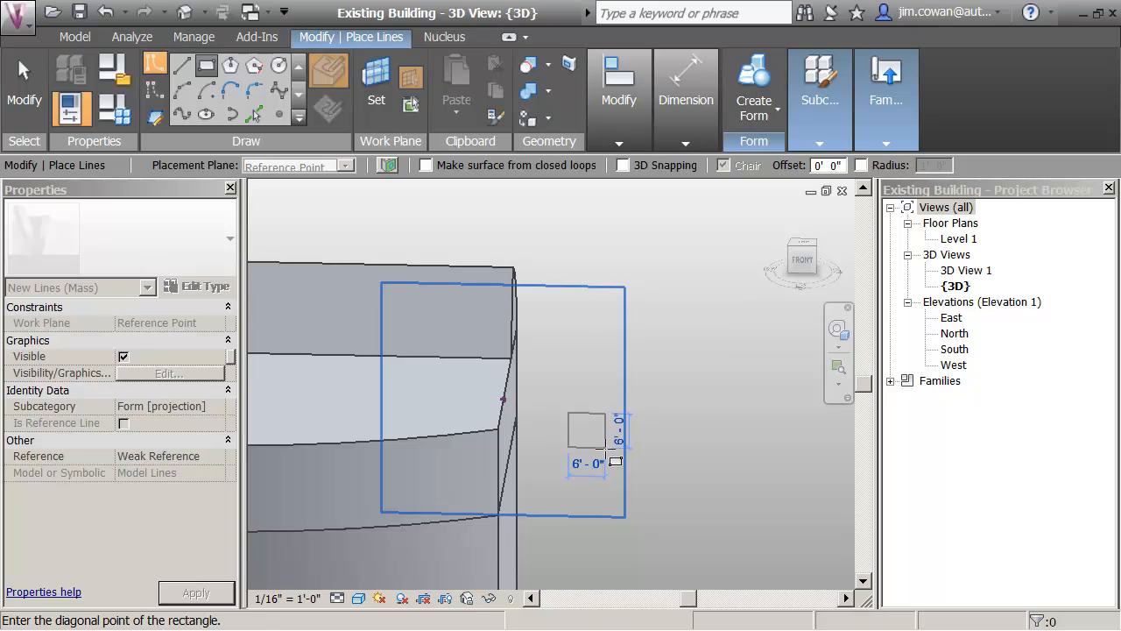
pyautogui.click(604, 447)
pyautogui.press('Escape')
pyautogui.press('Escape')
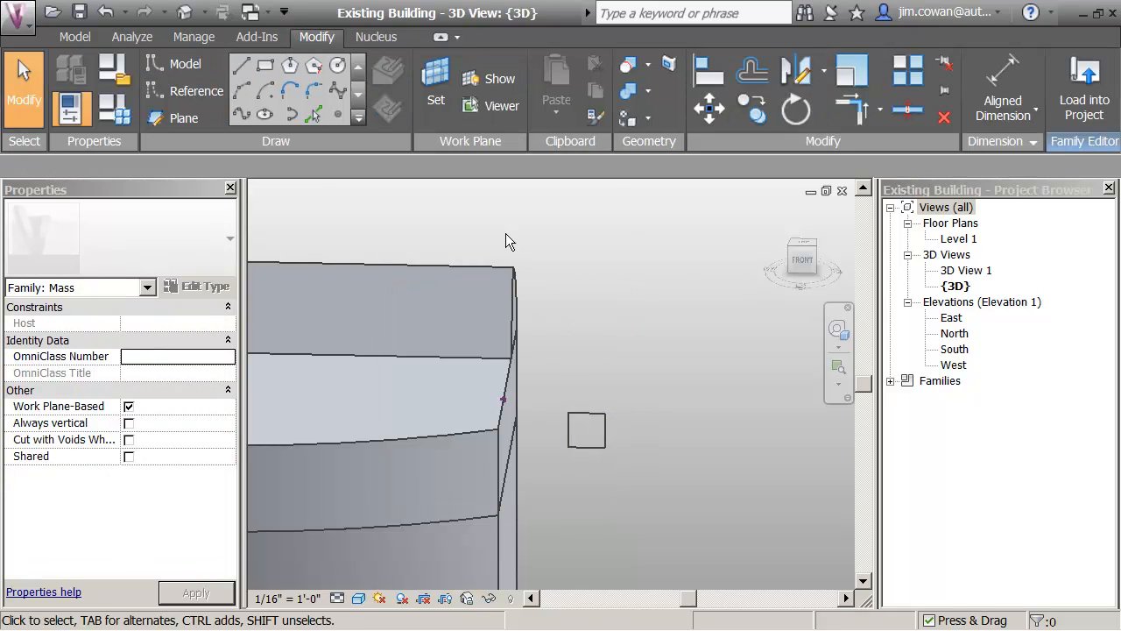
# Move the 6' square profile so that its upper corner nearest the building lies on the reference point
pyautogui.press('Tab')
pyautogui.click(588, 411)
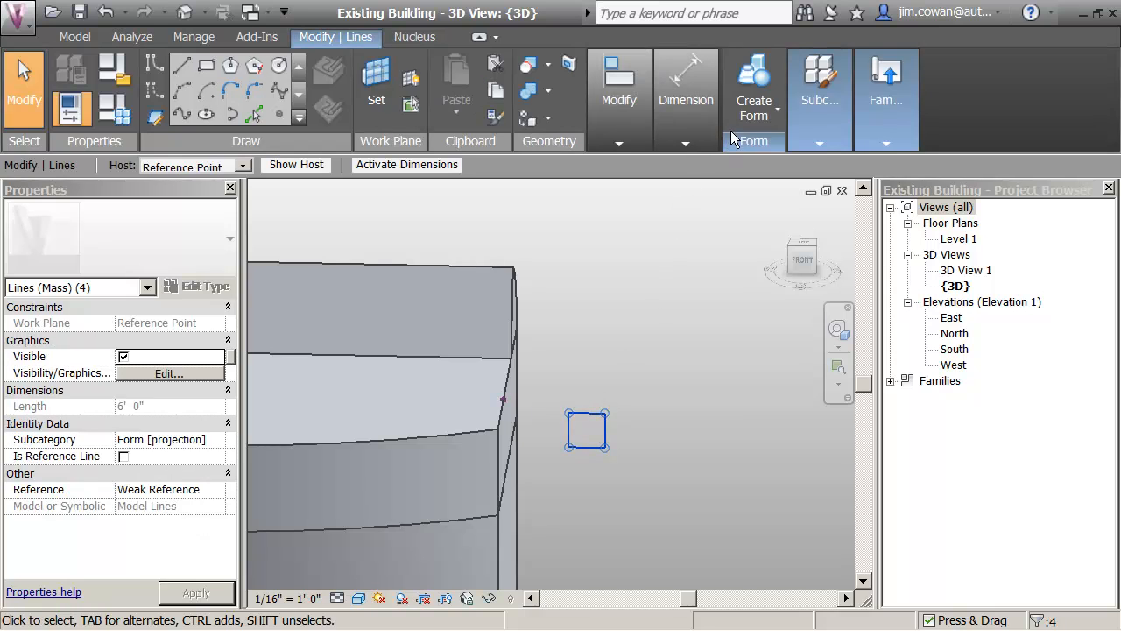
pyautogui.moveTo(616, 146)
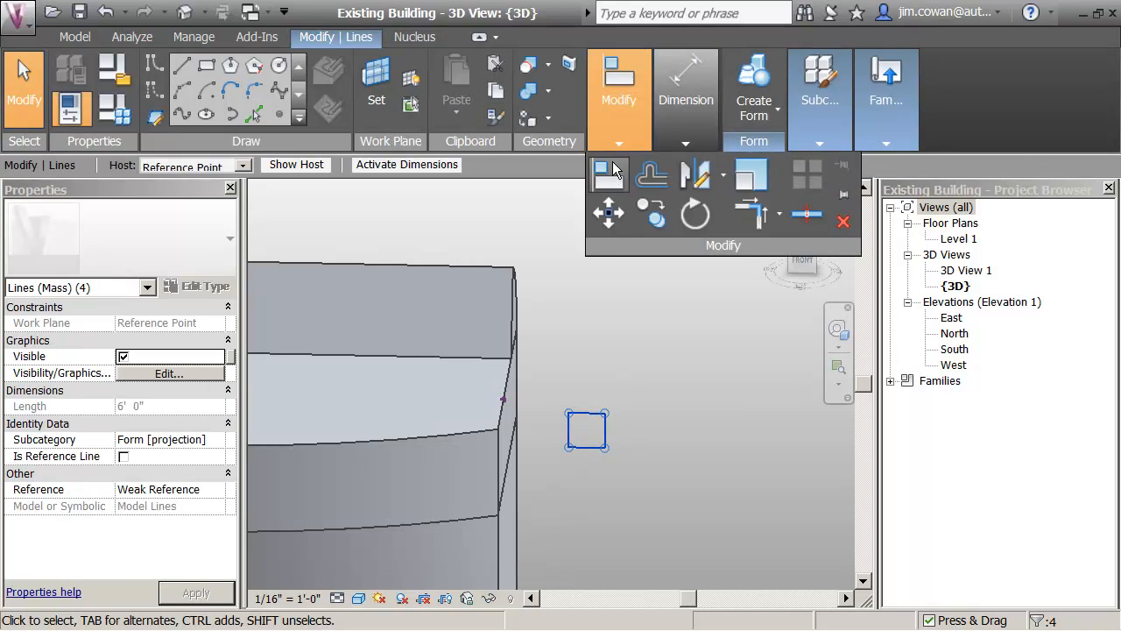
pyautogui.click(609, 218)
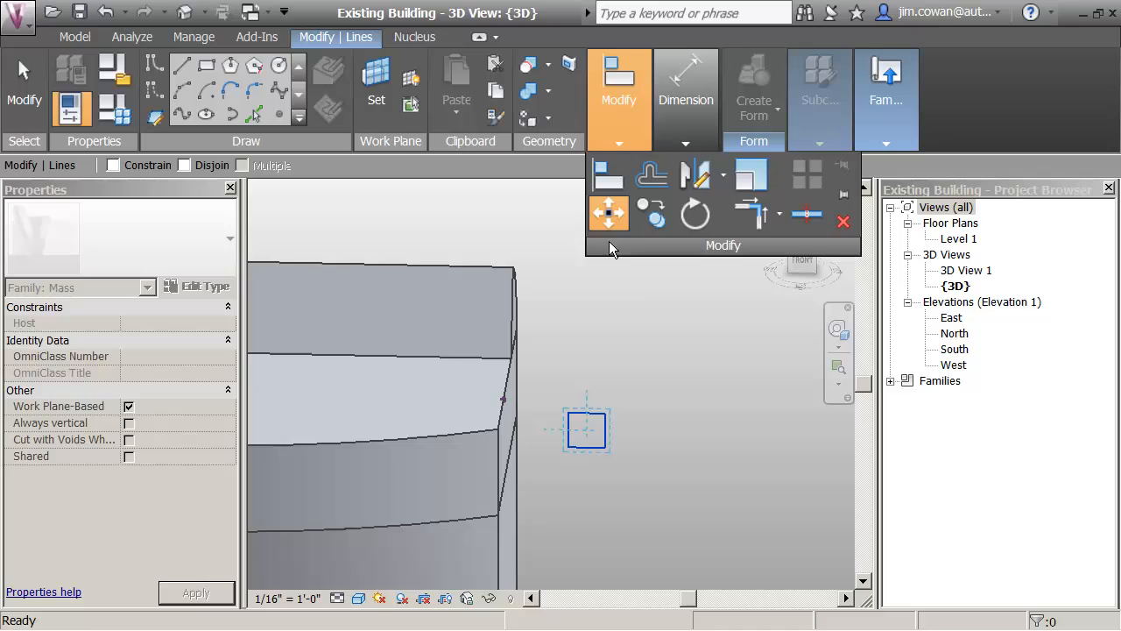
pyautogui.click(571, 411)
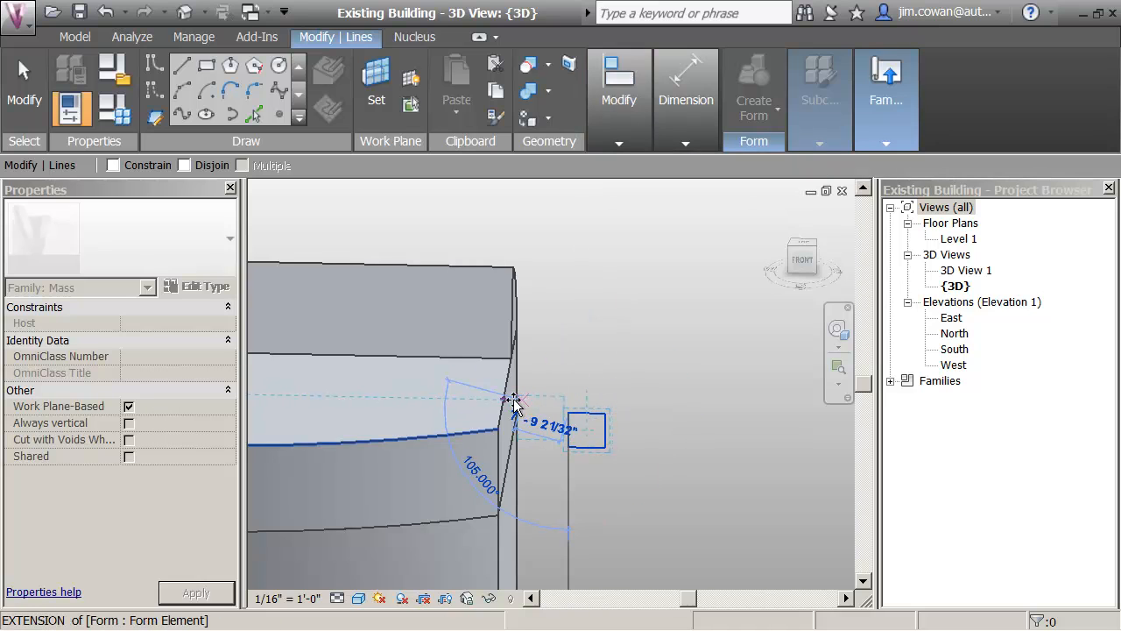
pyautogui.click(504, 399)
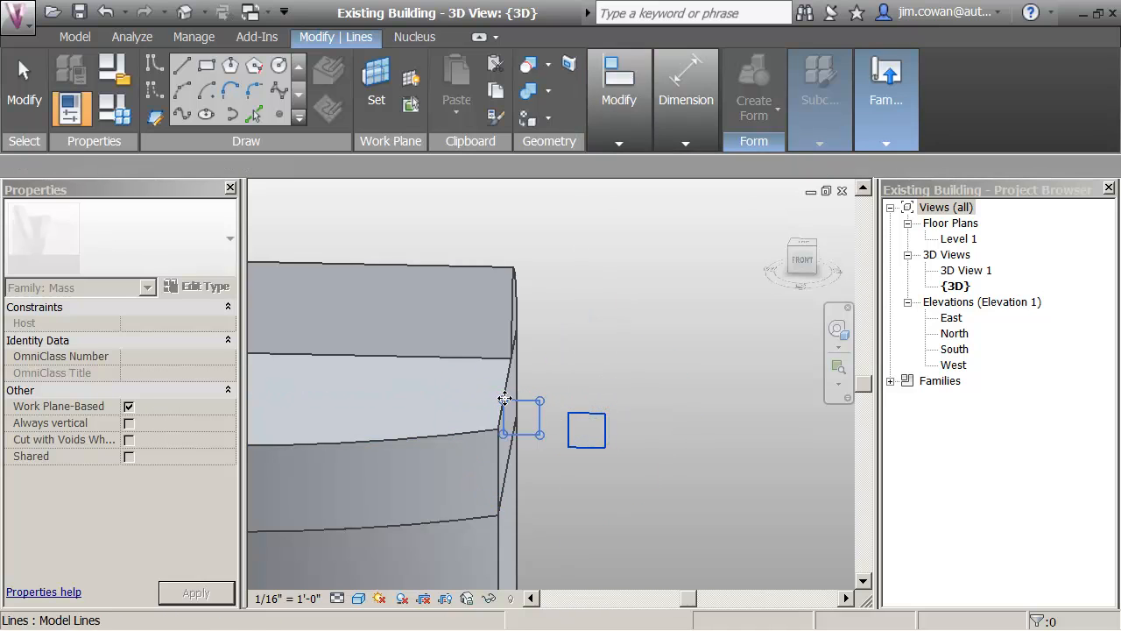
# Round the square profile's lower outer corner with a fillet arc of about 4'-6" radius
pyautogui.moveTo(576, 330); pyautogui.dragTo(583, 281, button='middle')
pyautogui.click(584, 281)
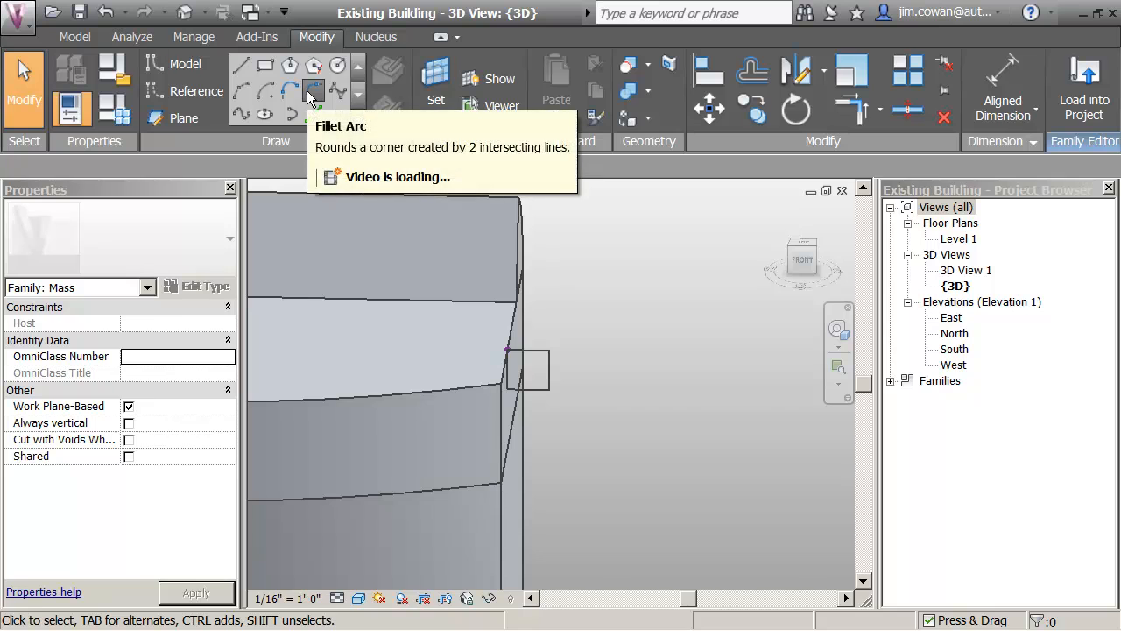
pyautogui.click(313, 91)
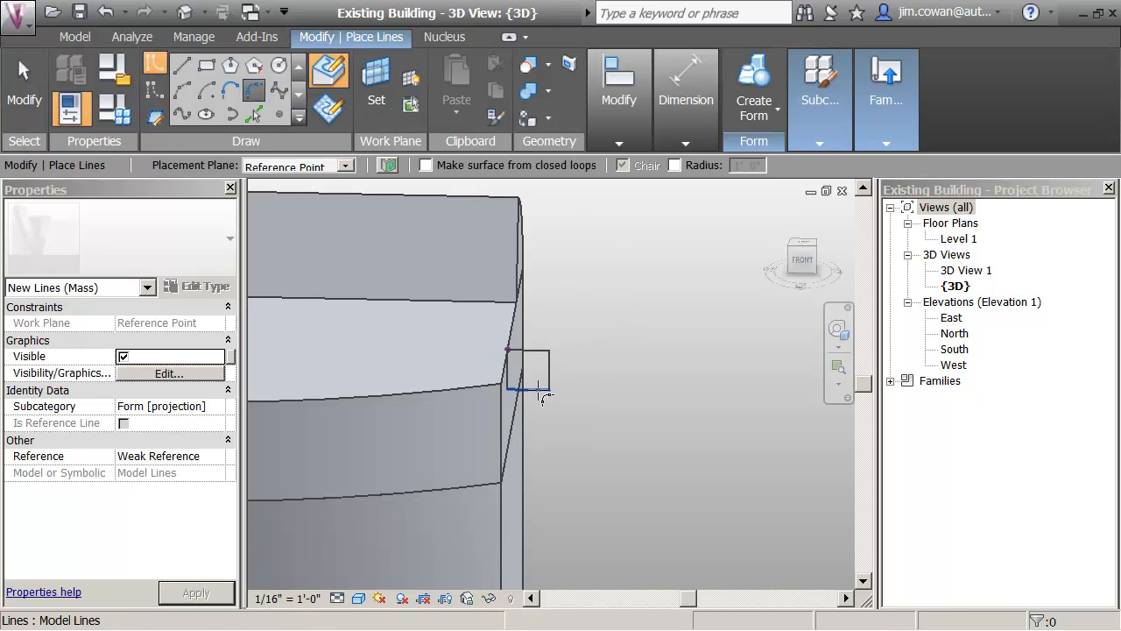
pyautogui.click(536, 385)
pyautogui.click(556, 380)
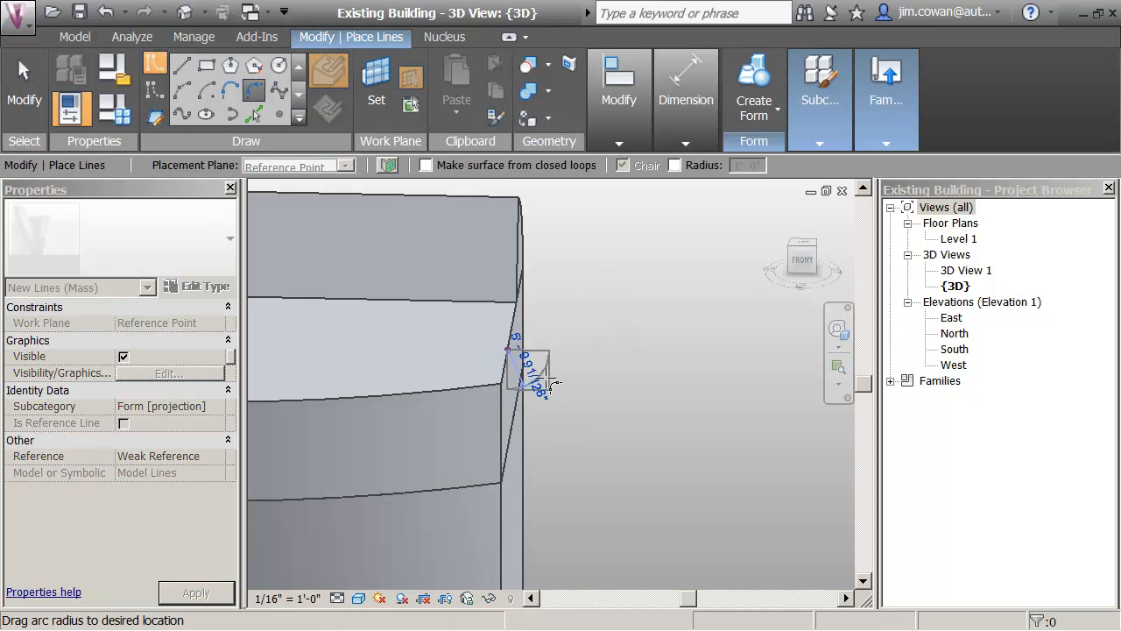
pyautogui.click(556, 389)
pyautogui.press('Escape')
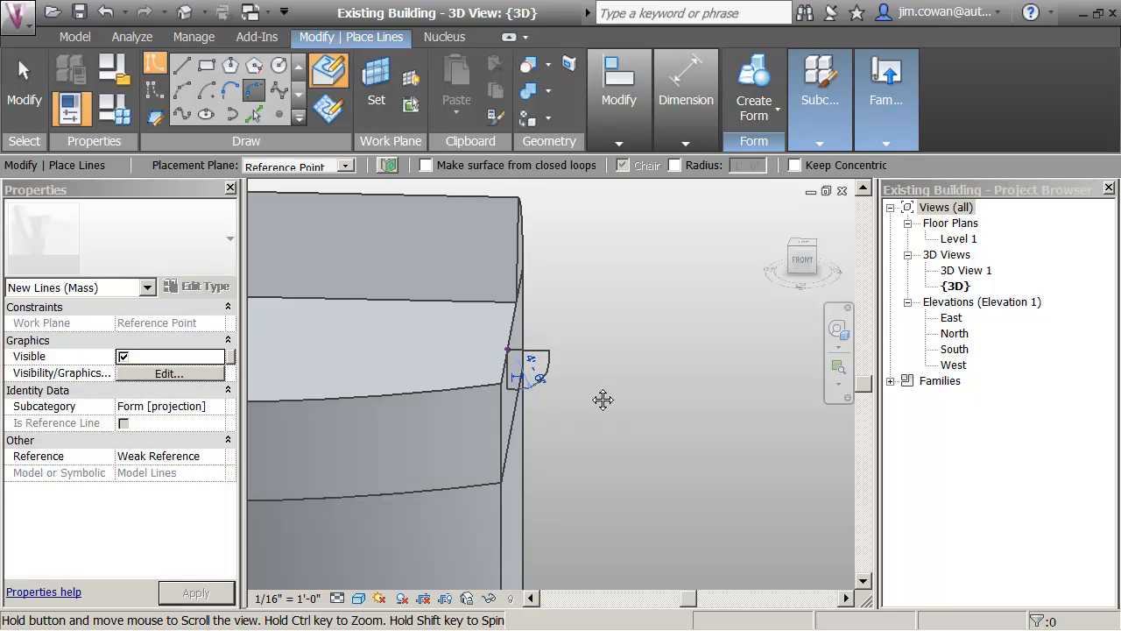
pyautogui.press('Escape')
# Set the radius of the profile's fillet arc to 5'
pyautogui.click(544, 377)
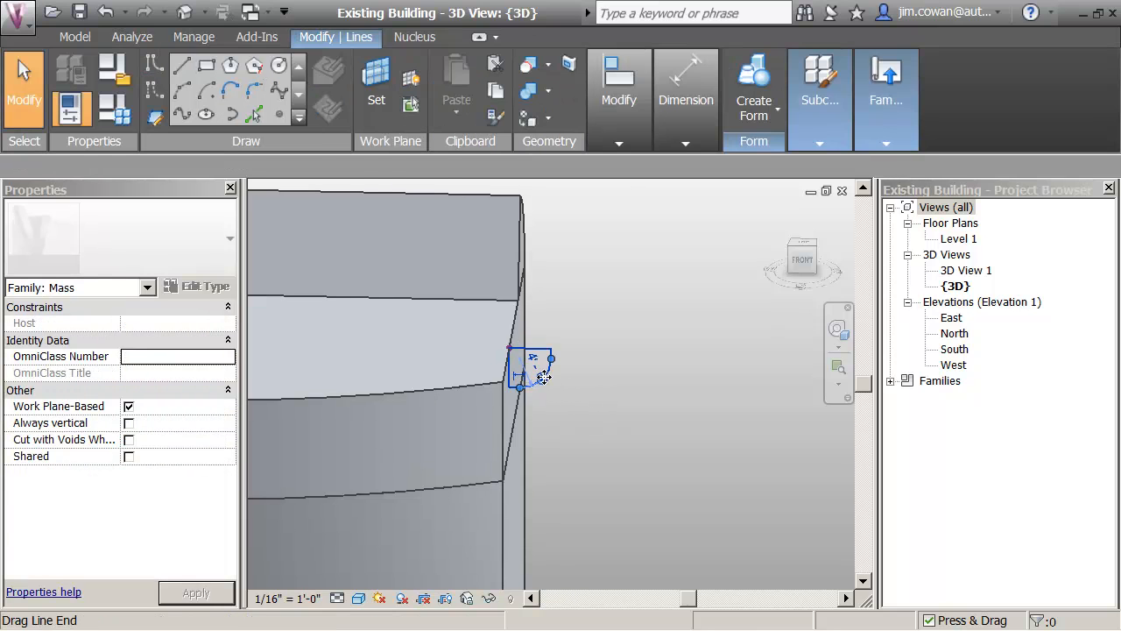
pyautogui.click(532, 370)
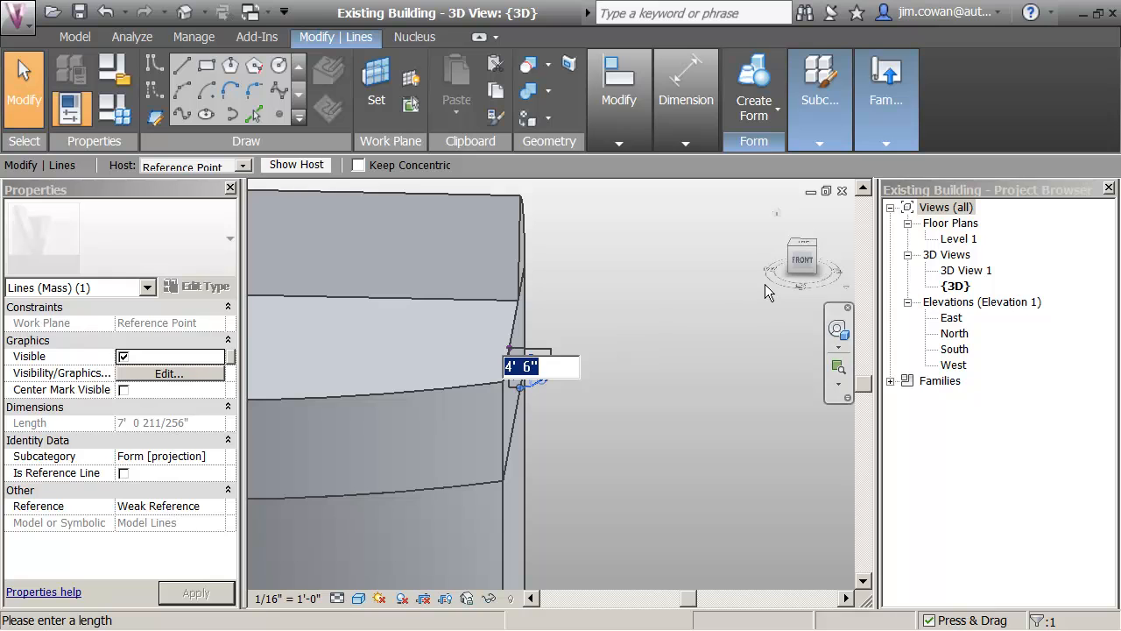
pyautogui.write('5')
pyautogui.press('Return')
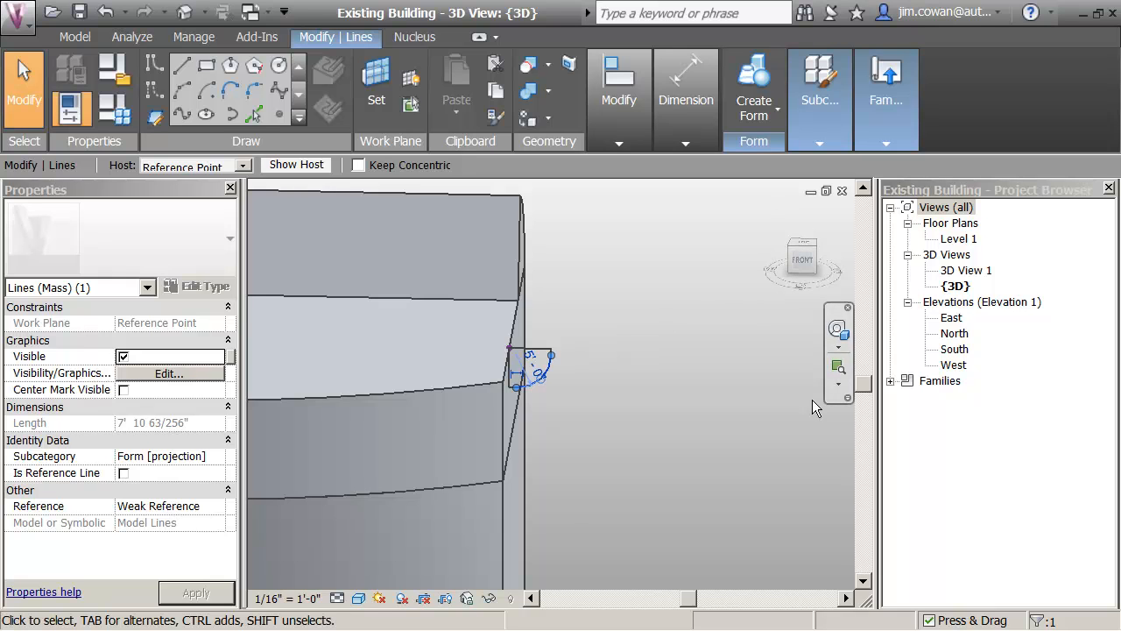
pyautogui.click(670, 407)
# Create a solid form by sweeping the rounded profile around the upper form's top face
pyautogui.moveTo(663, 404)
pyautogui.mouseDown(button='middle')
pyautogui.moveTo(686, 404)
pyautogui.moveTo(663, 392)
pyautogui.moveTo(689, 403)
pyautogui.moveTo(662, 394)
pyautogui.mouseUp(button='middle')
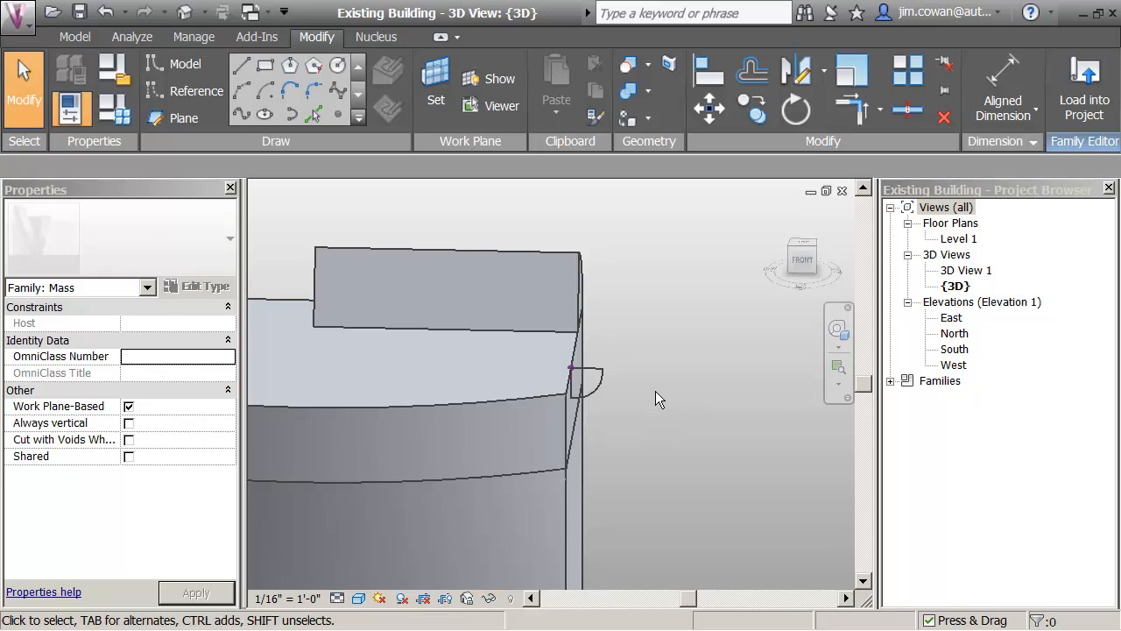
pyautogui.click(573, 353)
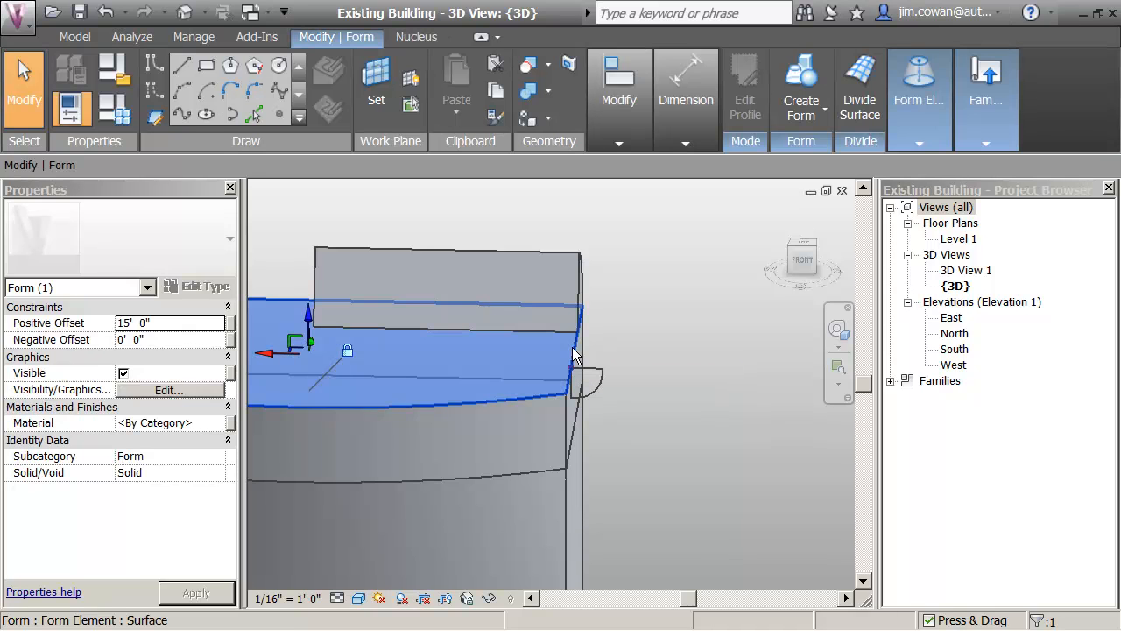
pyautogui.press('Tab')
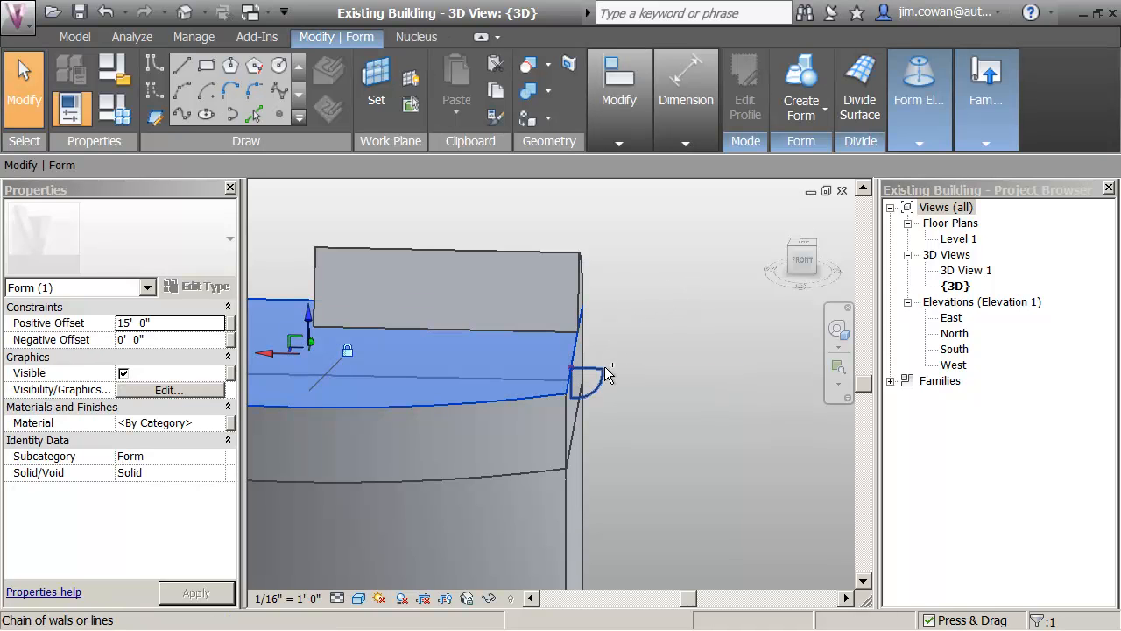
pyautogui.click(605, 367)
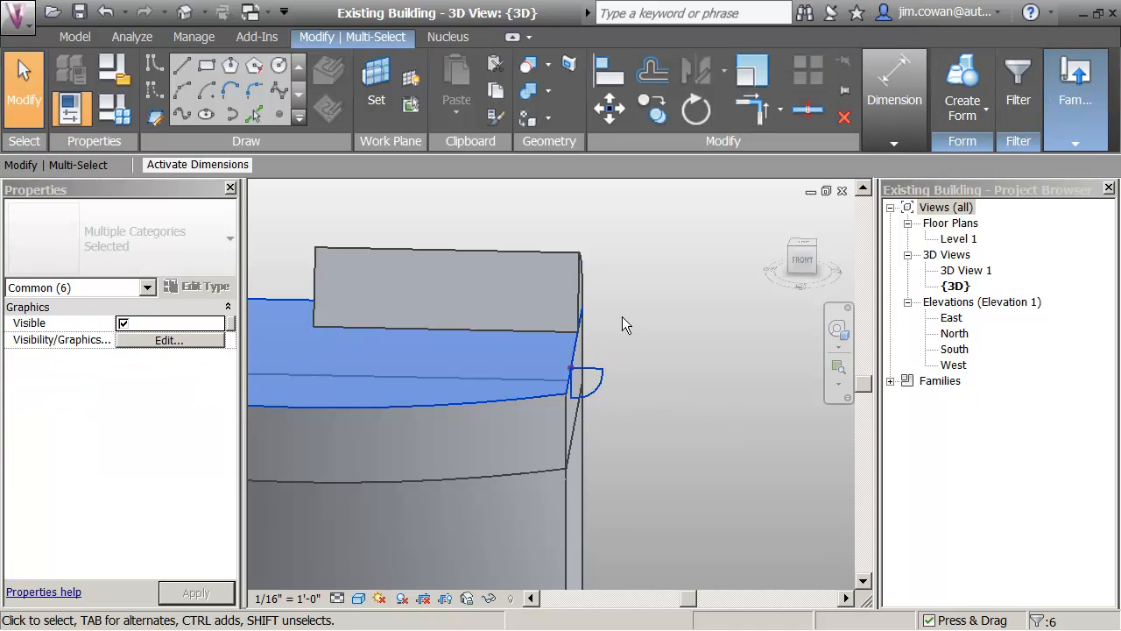
pyautogui.click(964, 118)
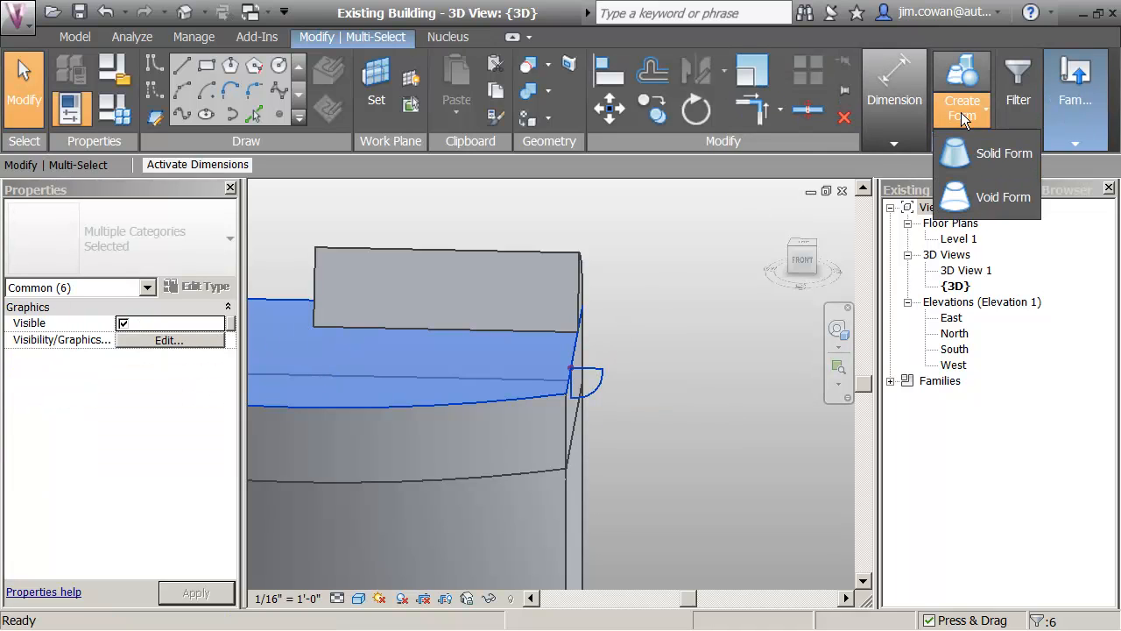
pyautogui.click(963, 151)
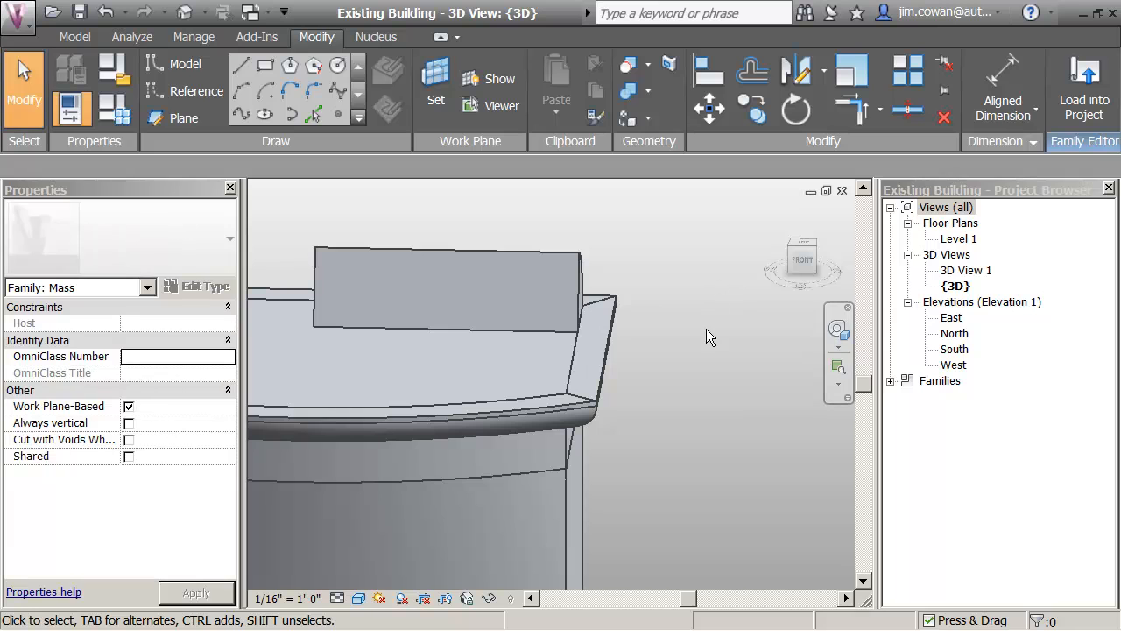
# Examine the swept roof edge and the whole building from above at the front corner
pyautogui.keyDown('shift'); pyautogui.moveTo(695, 415); pyautogui.dragTo(606, 231, button='middle'); pyautogui.keyUp('shift')
pyautogui.scroll(1, 597, 234)
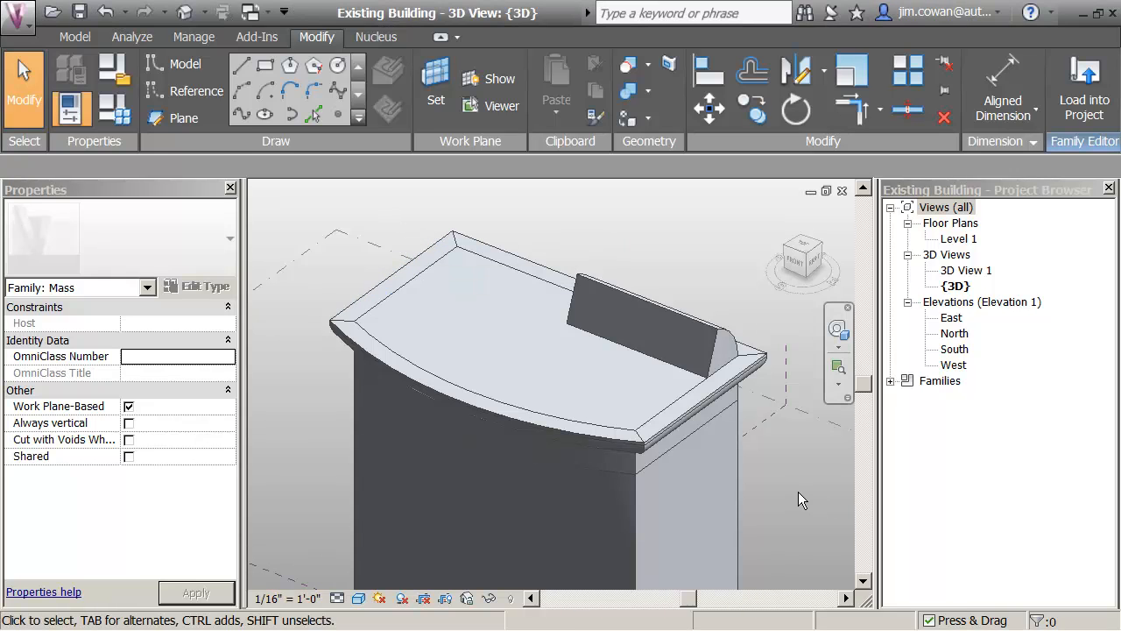
pyautogui.scroll(-1, 792, 491)
pyautogui.moveTo(788, 489); pyautogui.dragTo(745, 440, button='middle')
pyautogui.scroll(-2, 741, 478)
pyautogui.moveTo(715, 490); pyautogui.dragTo(649, 384, button='middle')
pyautogui.scroll(-1, 650, 387)
pyautogui.moveTo(655, 473); pyautogui.dragTo(652, 458, button='middle')
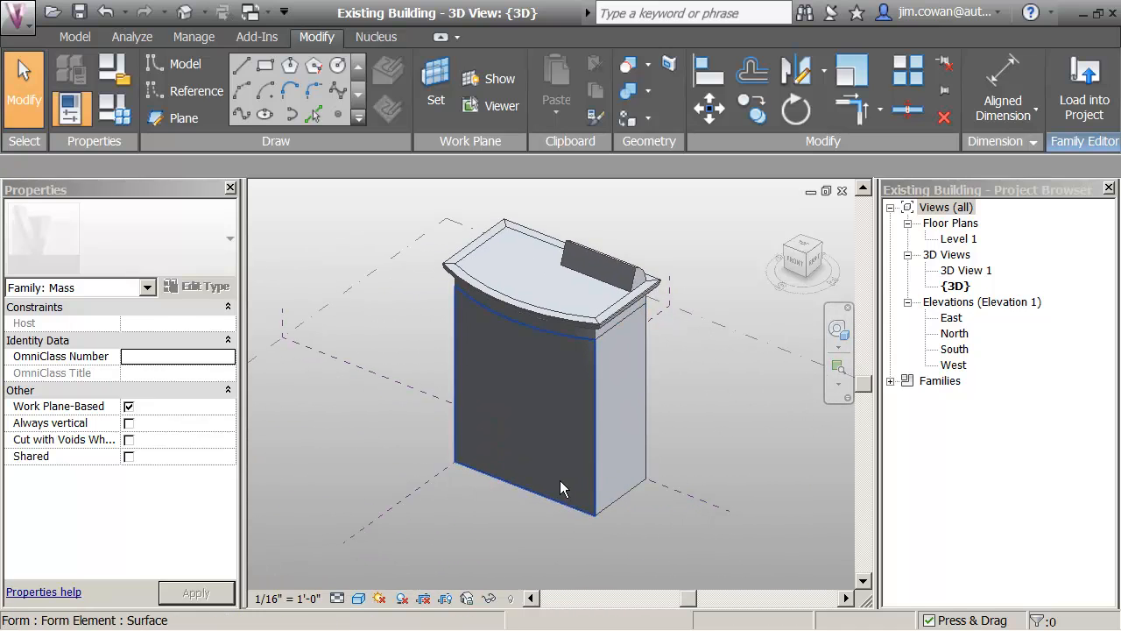
pyautogui.moveTo(573, 519); pyautogui.dragTo(568, 526, button='middle')
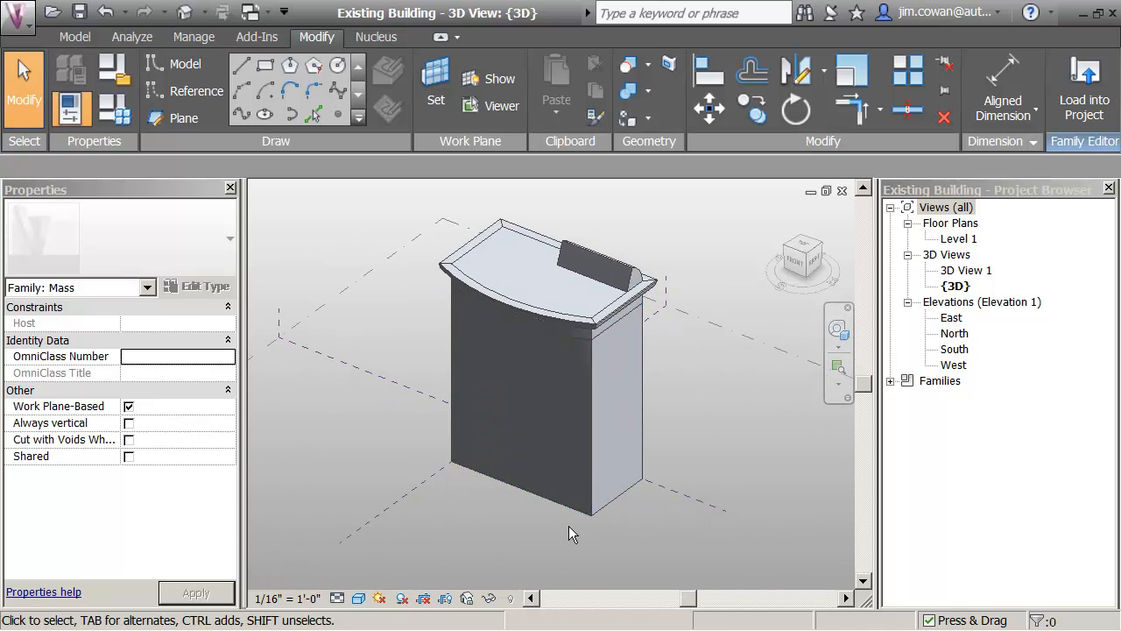
# Draw a rectangle about 39'-8" by 41'-7" on Level 1, from the midpoint of the short side's base edge across the front corner
pyautogui.click(267, 71)
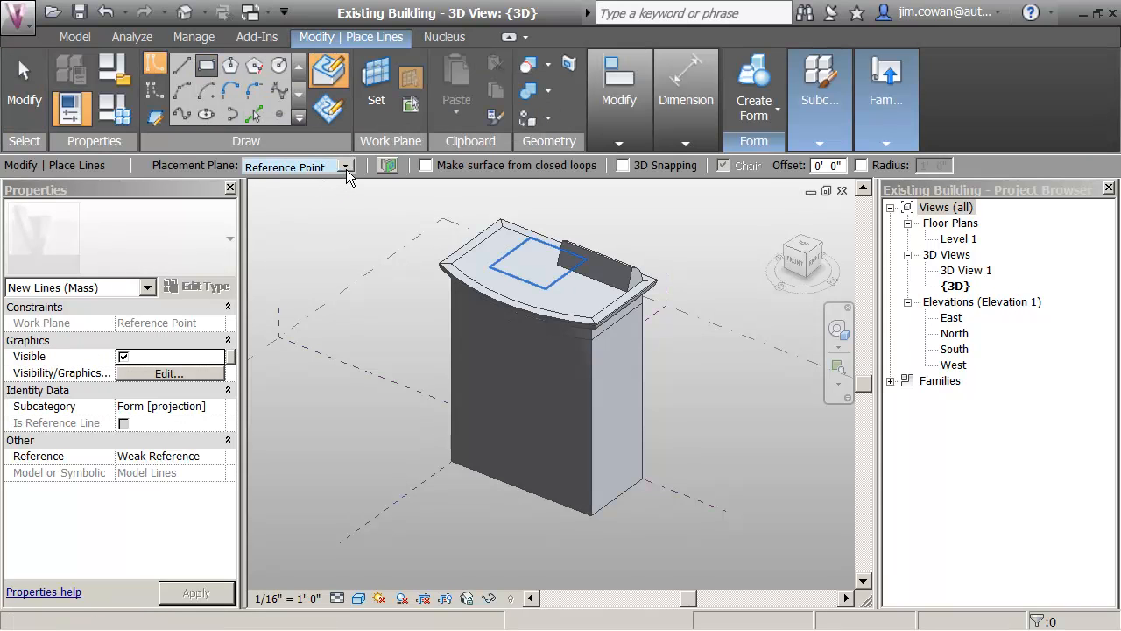
pyautogui.click(346, 168)
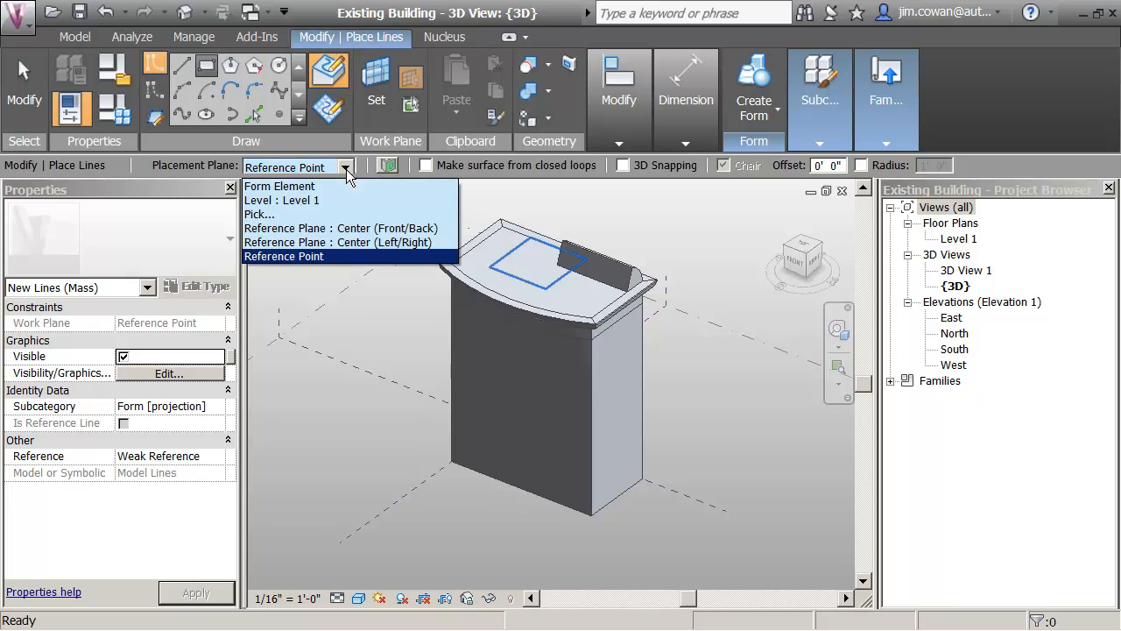
pyautogui.click(288, 206)
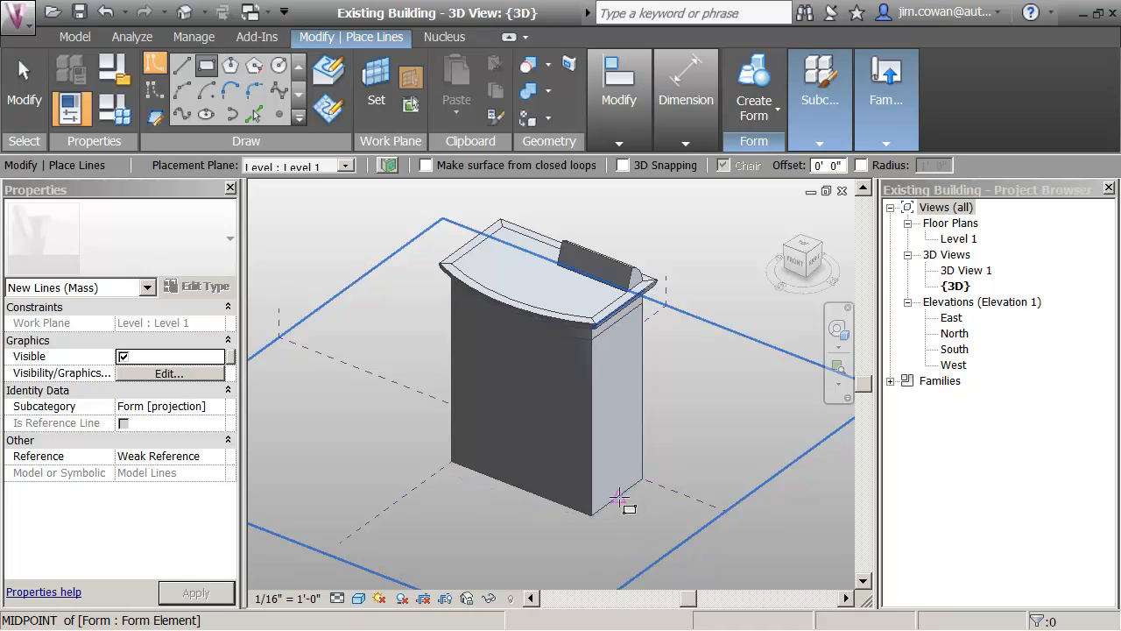
pyautogui.click(620, 496)
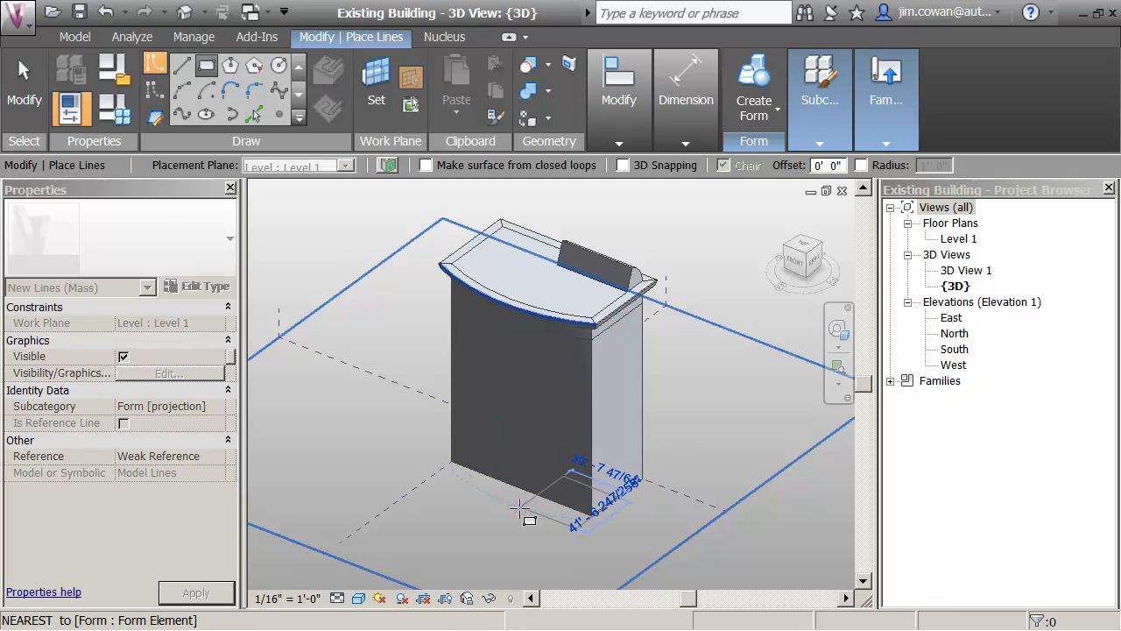
pyautogui.click(519, 508)
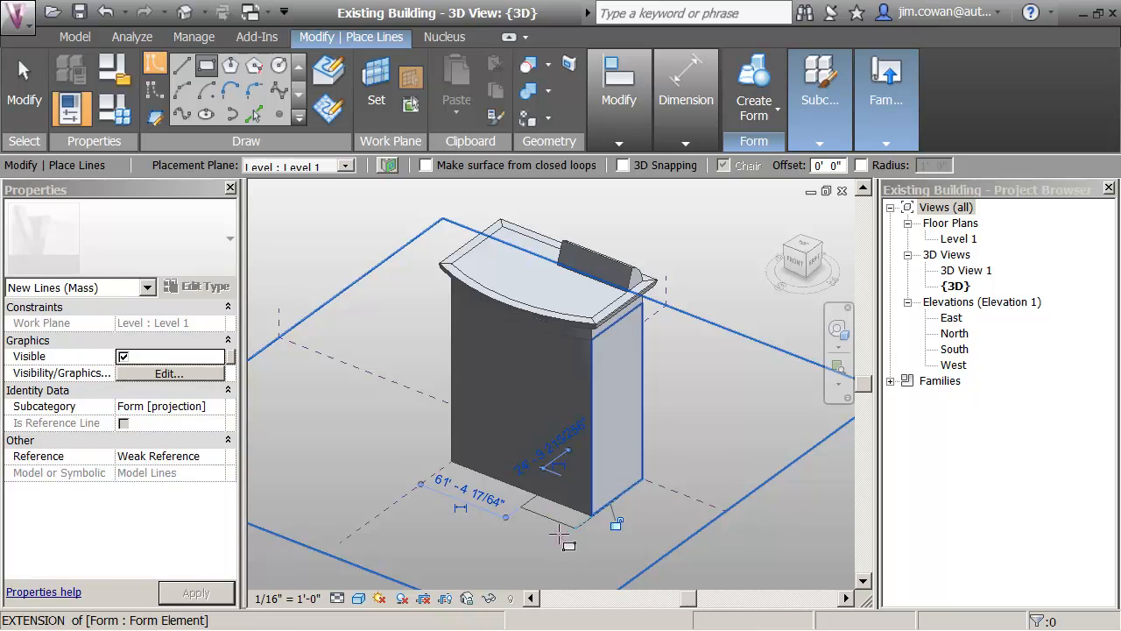
pyautogui.press('Escape')
pyautogui.press('Escape')
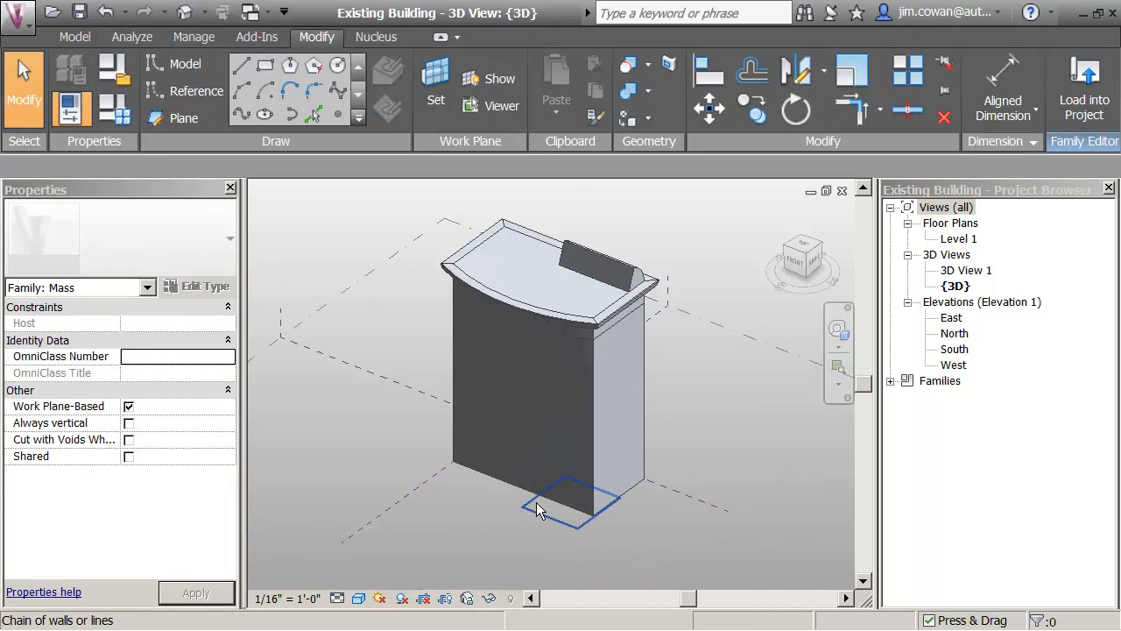
# Set the Level 1 rectangle's width along the building front to 25'
pyautogui.click(535, 505)
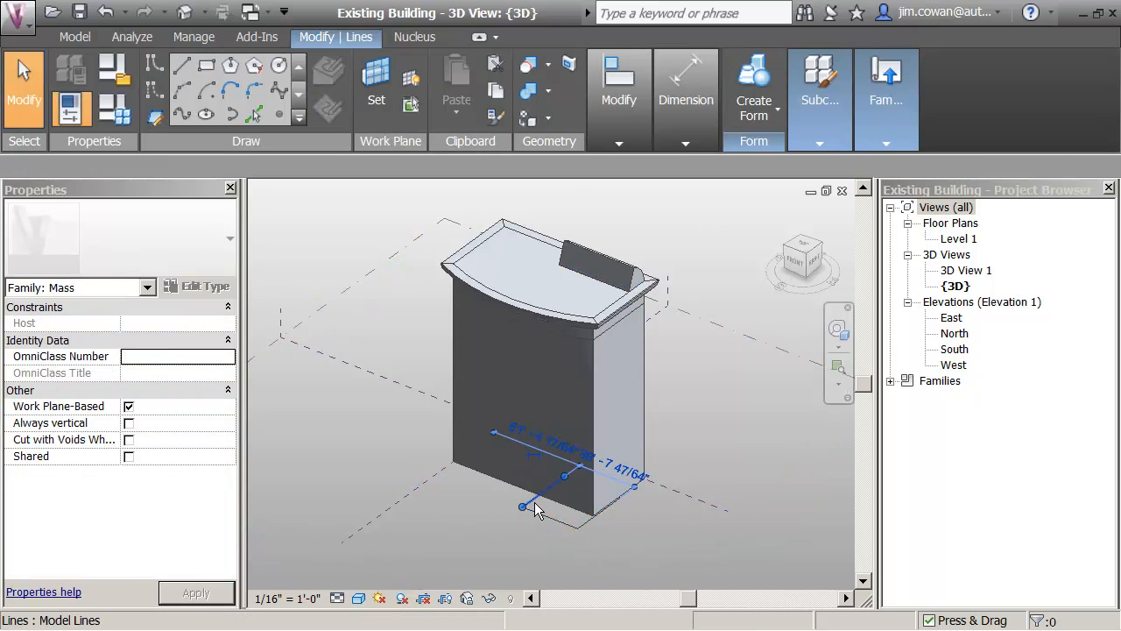
pyautogui.click(629, 472)
pyautogui.write('2')
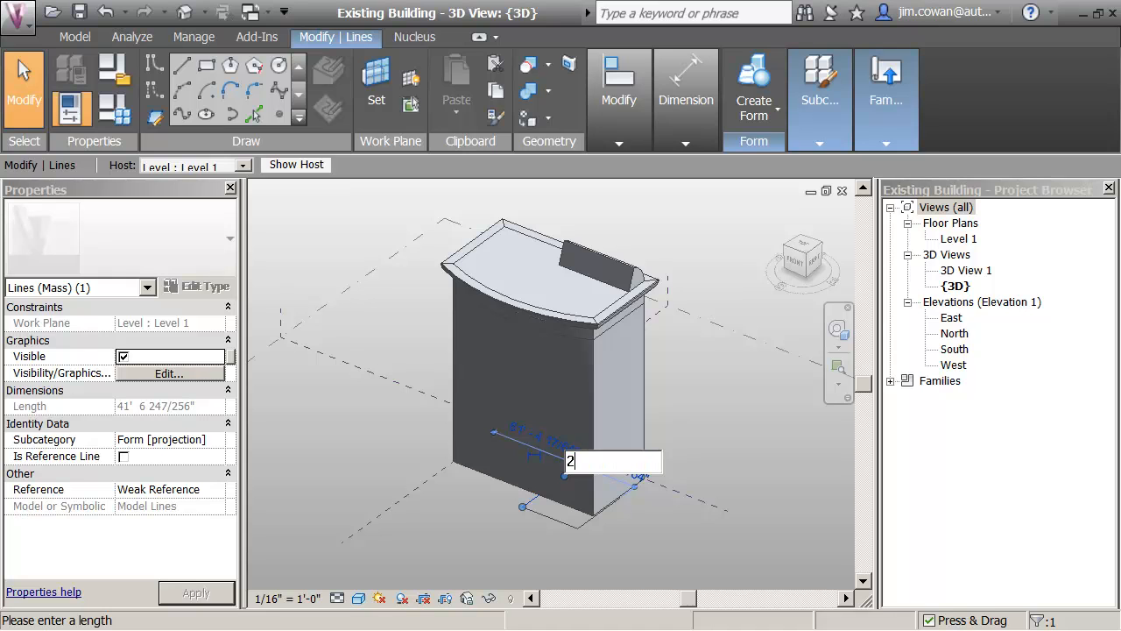
pyautogui.write('5')
pyautogui.press('Return')
pyautogui.click(657, 528)
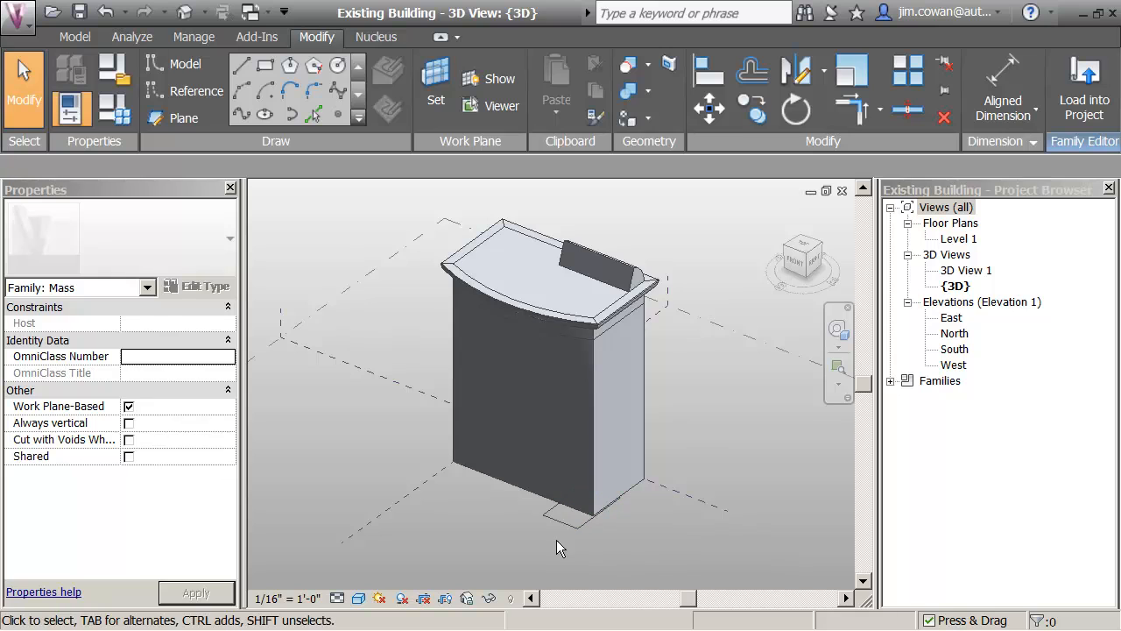
# Create a void form from the Level 1 rectangle to cut the building's front corner at its base
pyautogui.scroll(4, 556, 526)
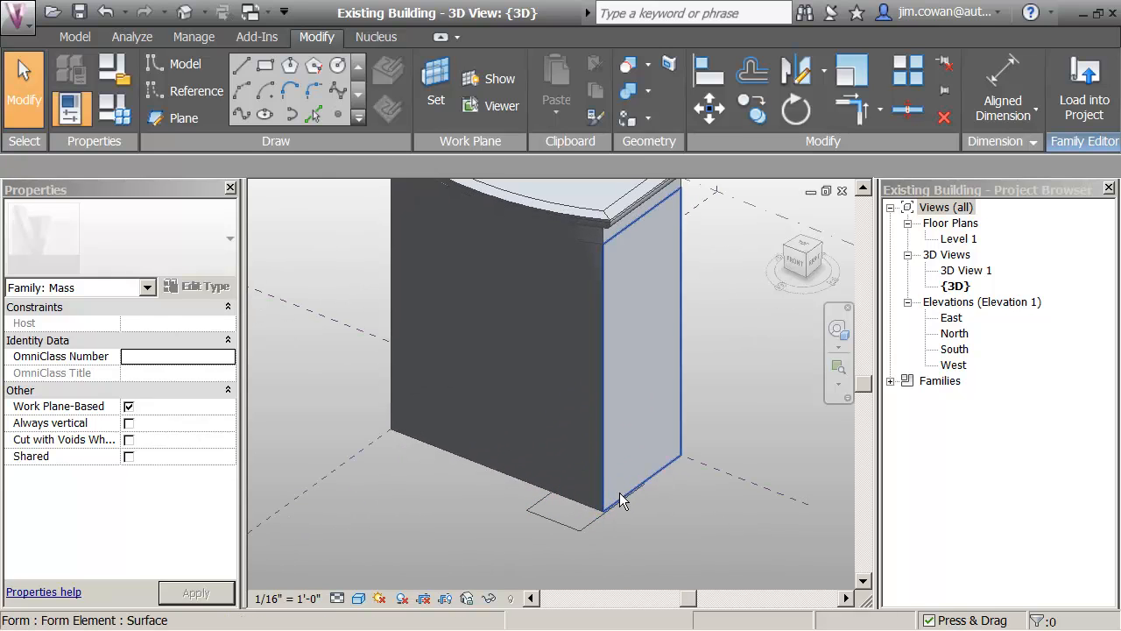
pyautogui.moveTo(578, 515); pyautogui.dragTo(565, 498, button='middle')
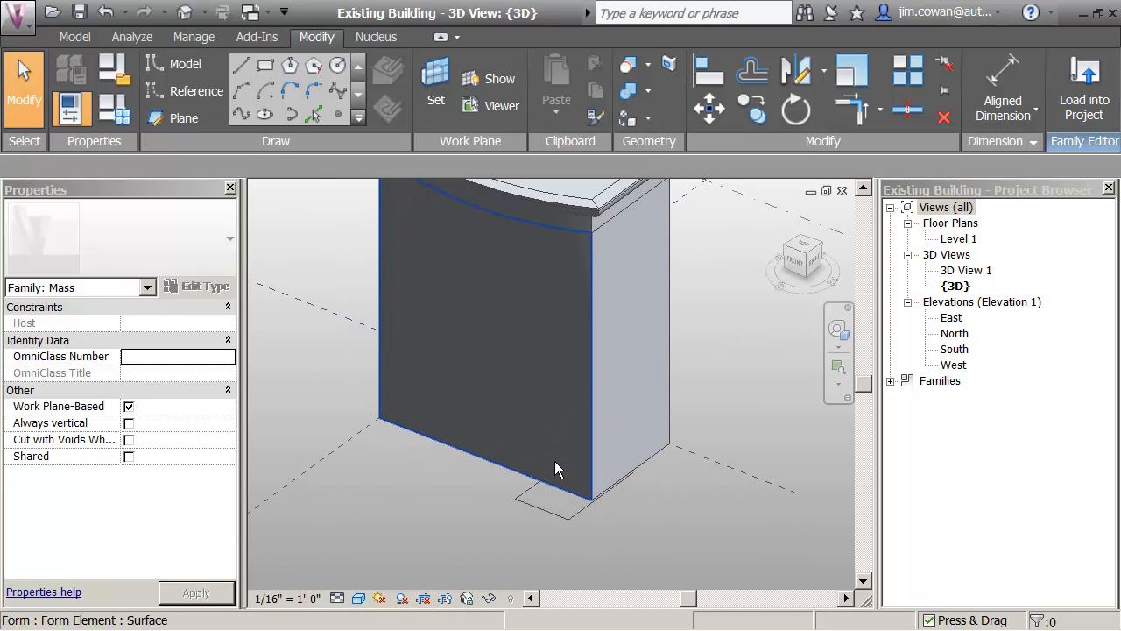
pyautogui.click(518, 498)
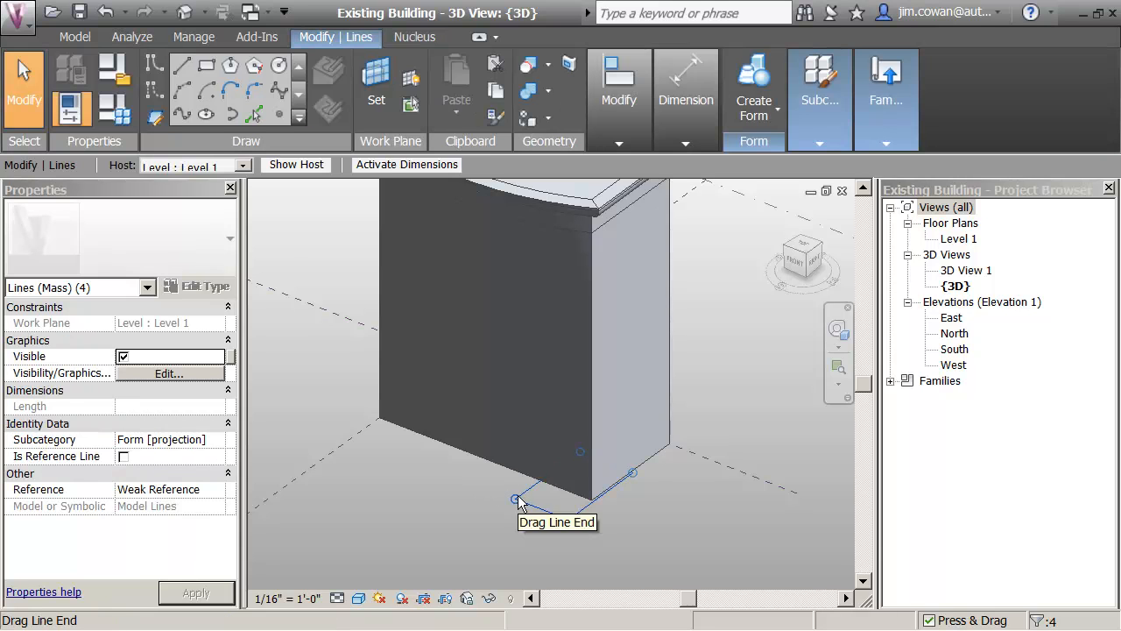
pyautogui.click(772, 113)
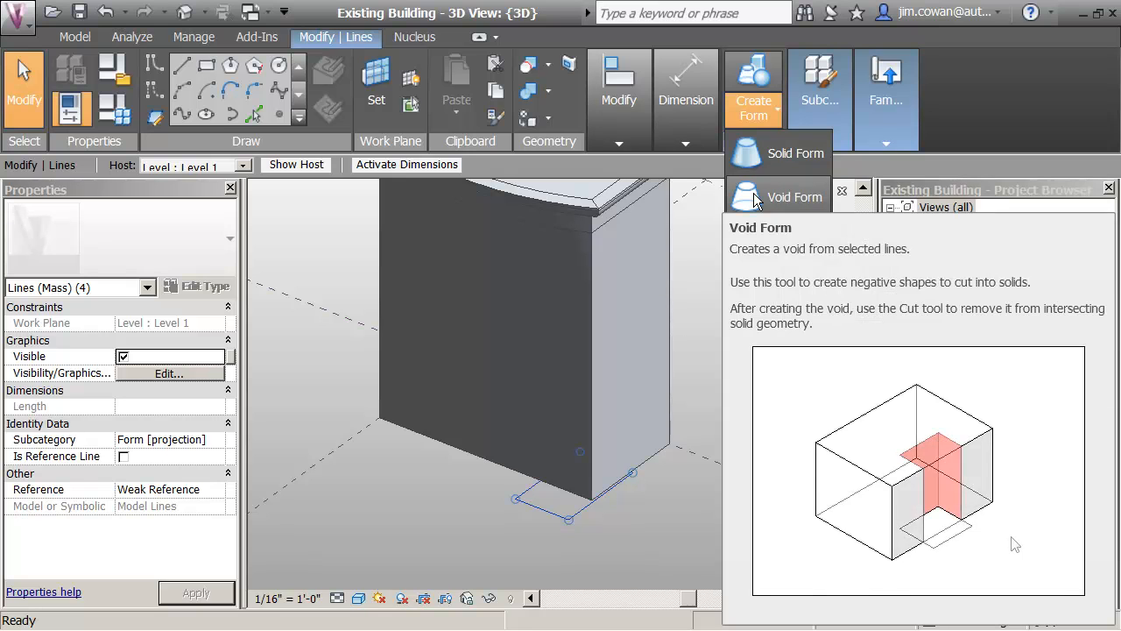
pyautogui.click(754, 196)
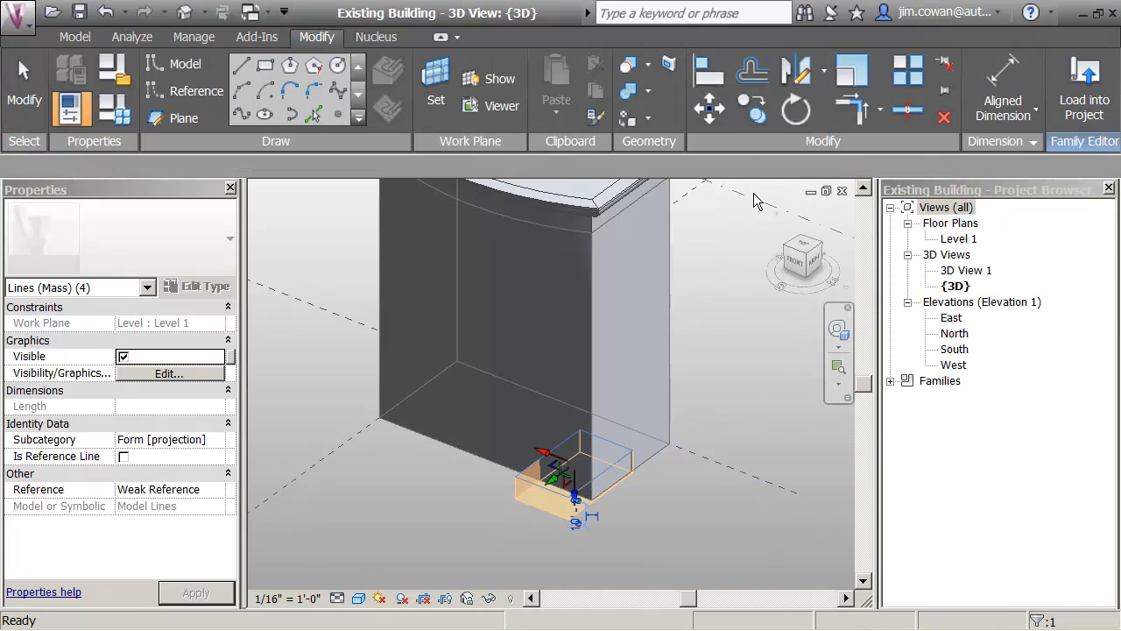
pyautogui.click(667, 510)
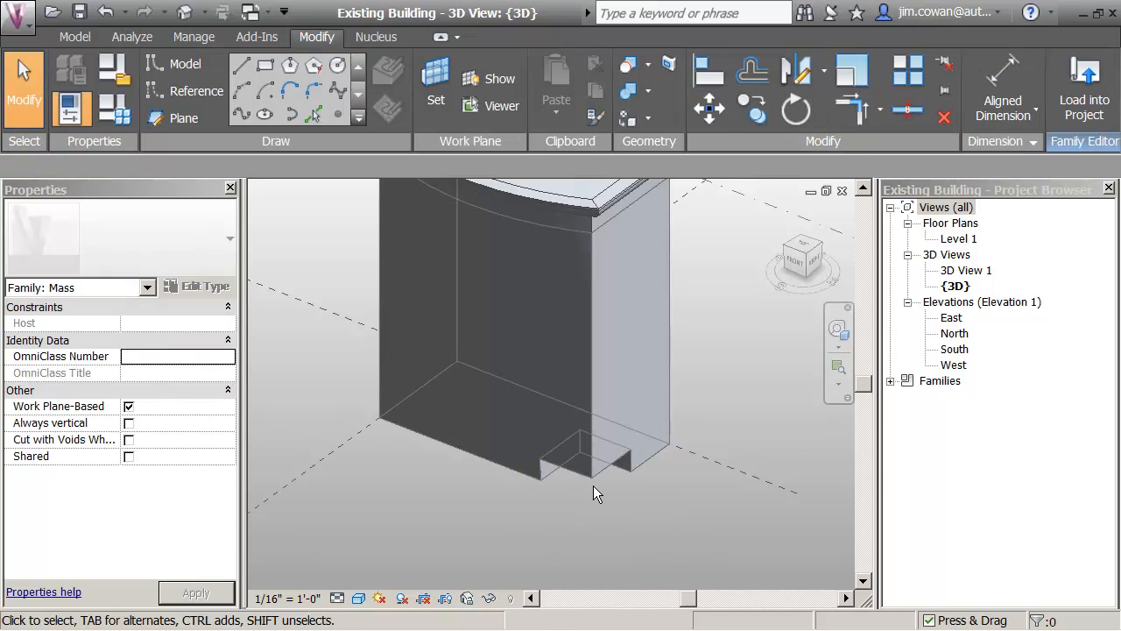
# Set the height of the corner-cutting void form at the building's base to 65'
pyautogui.press('Tab')
pyautogui.press('Tab')
pyautogui.press('Tab')
pyautogui.press('Tab')
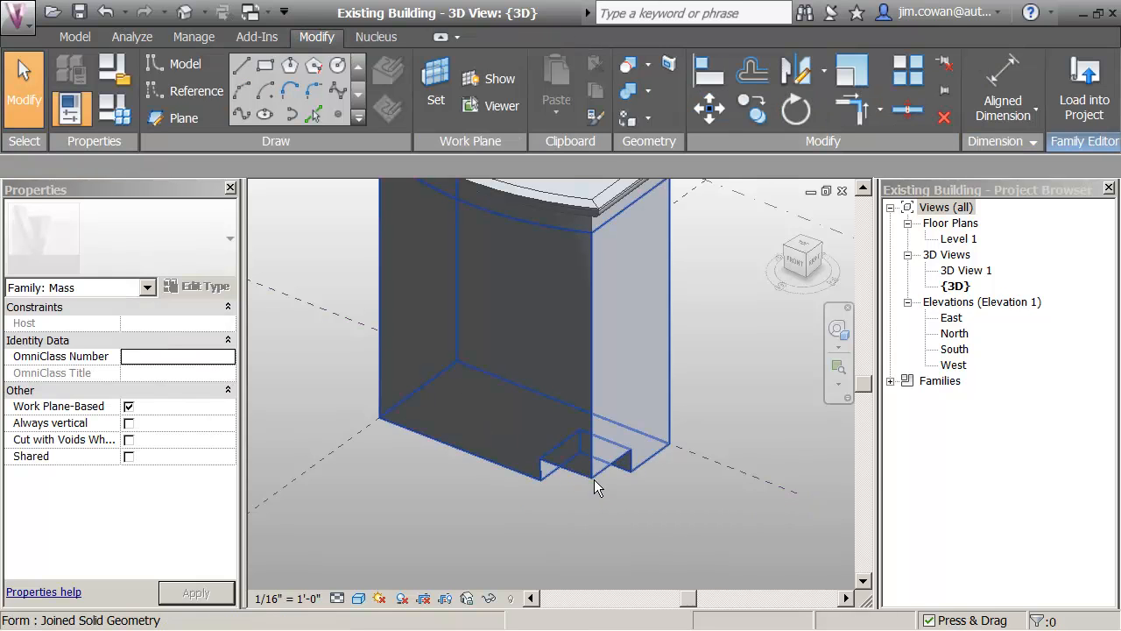
pyautogui.press('Tab')
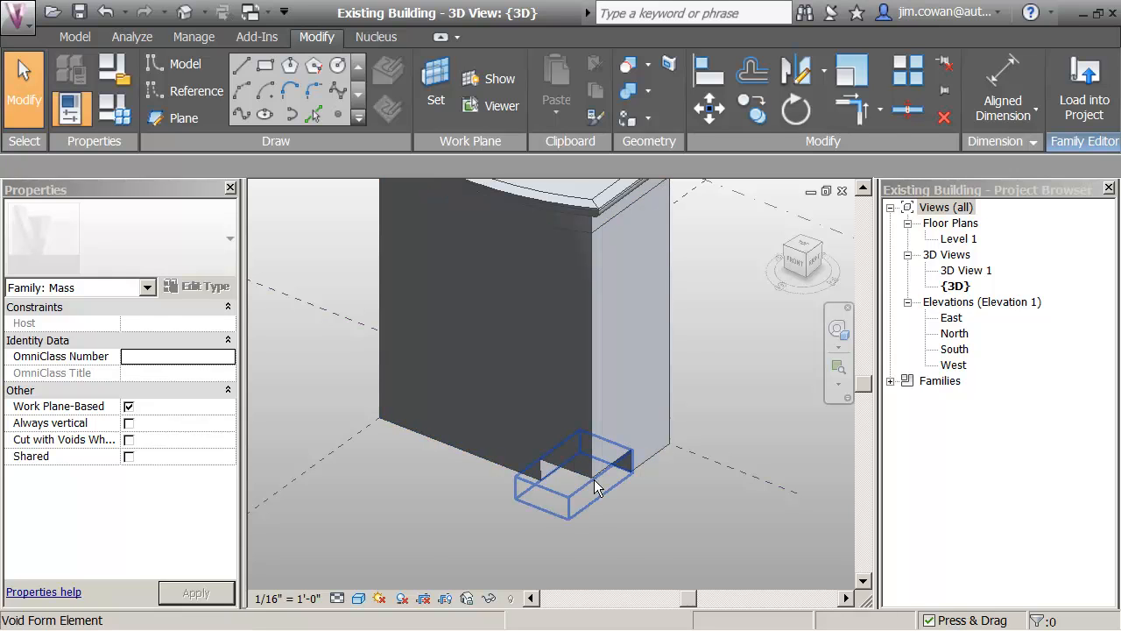
pyautogui.click(594, 479)
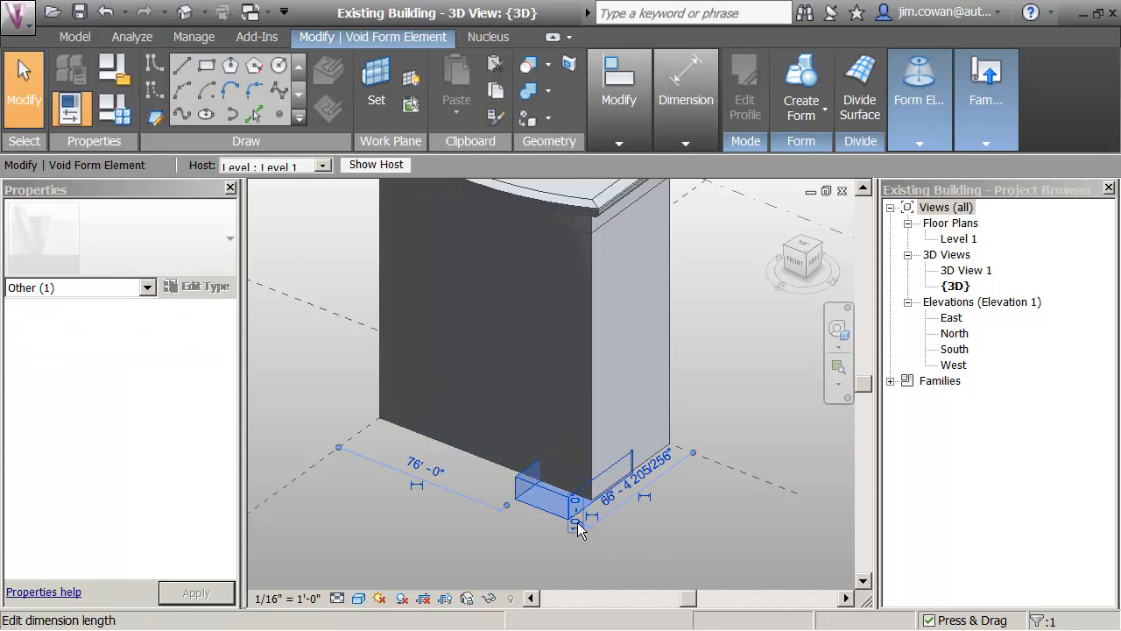
pyautogui.click(576, 524)
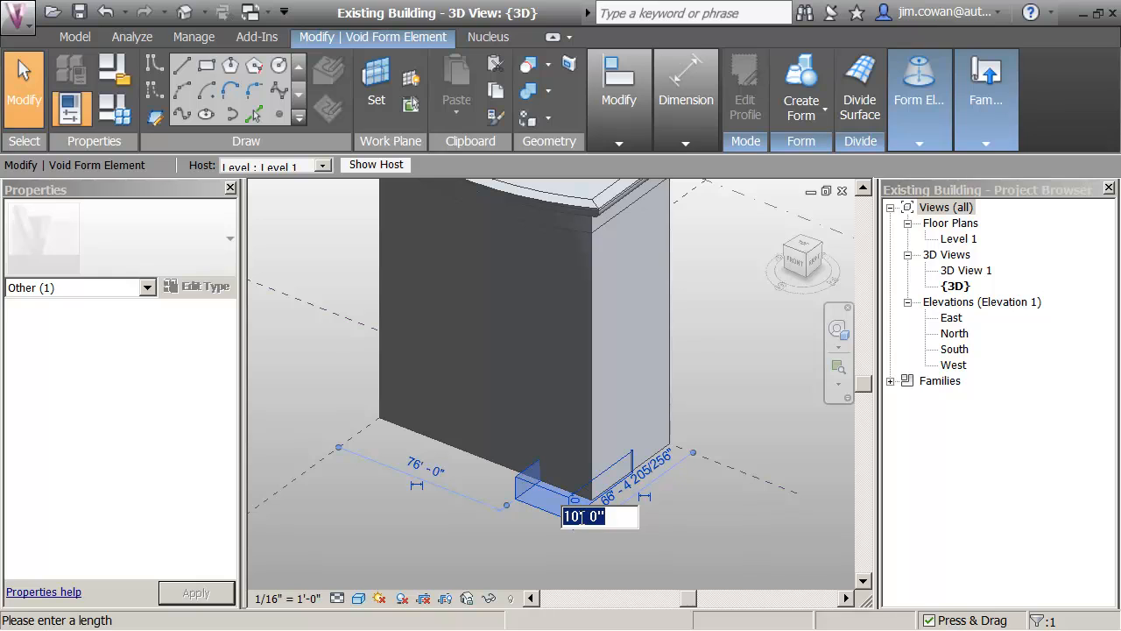
pyautogui.moveTo(574, 519); pyautogui.dragTo(546, 514)
pyautogui.write('65')
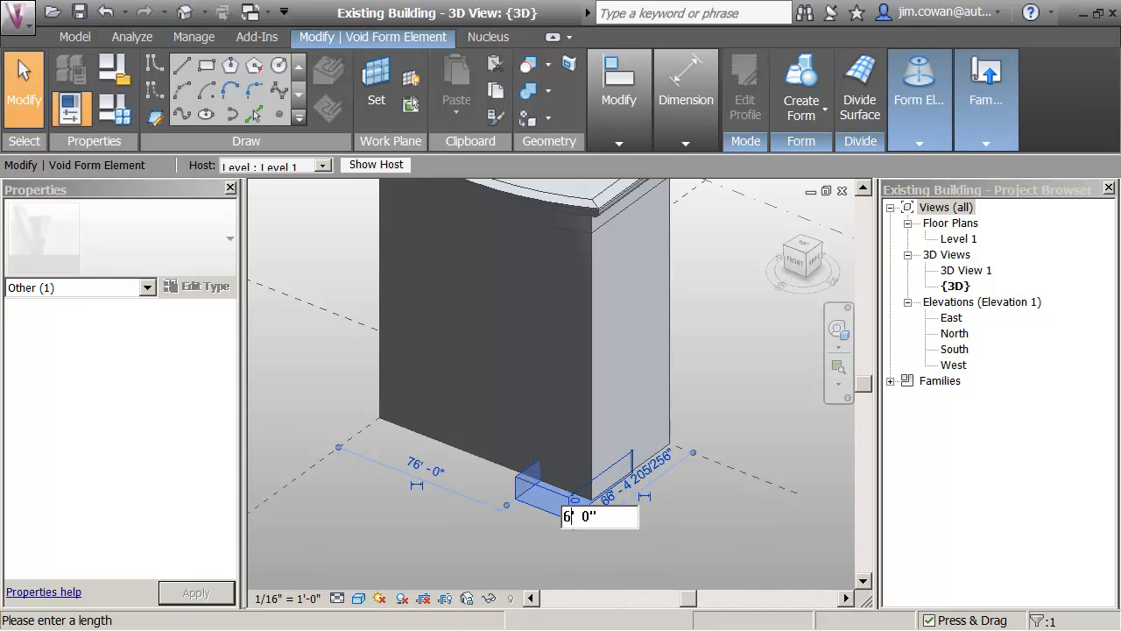
pyautogui.press('Return')
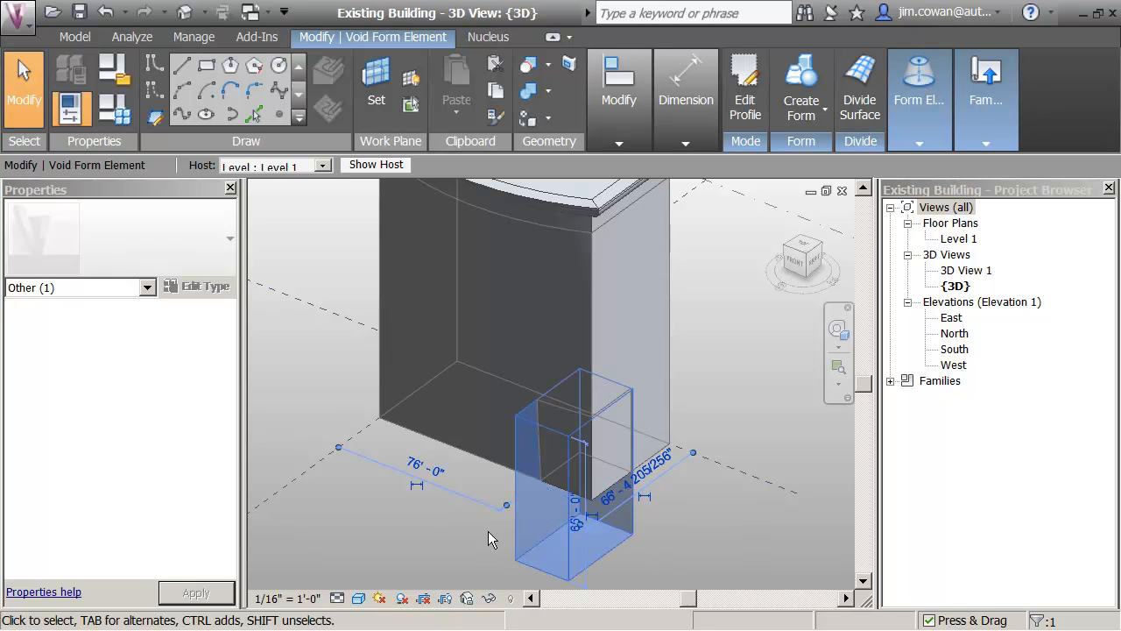
pyautogui.click(463, 536)
# Join the main building block with the upper block beneath the roof, and join the result with the swept roof edge
pyautogui.keyDown('shift'); pyautogui.moveTo(470, 531); pyautogui.dragTo(481, 435, button='middle'); pyautogui.keyUp('shift')
pyautogui.scroll(2, 479, 448)
pyautogui.scroll(-3, 477, 447)
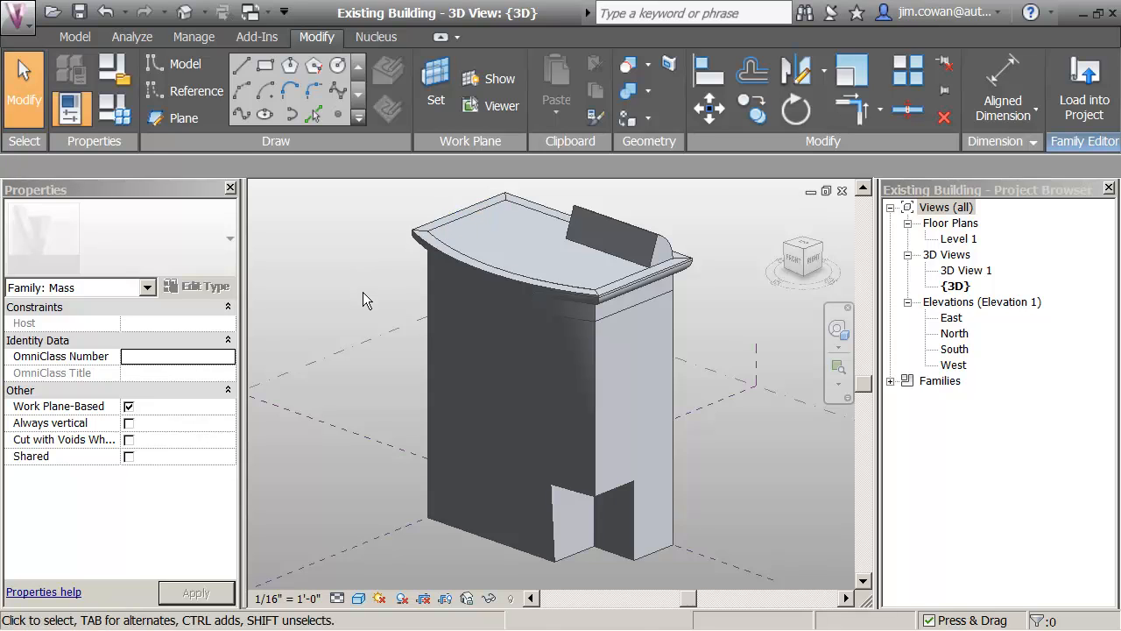
pyautogui.moveTo(360, 290); pyautogui.dragTo(372, 305, button='middle')
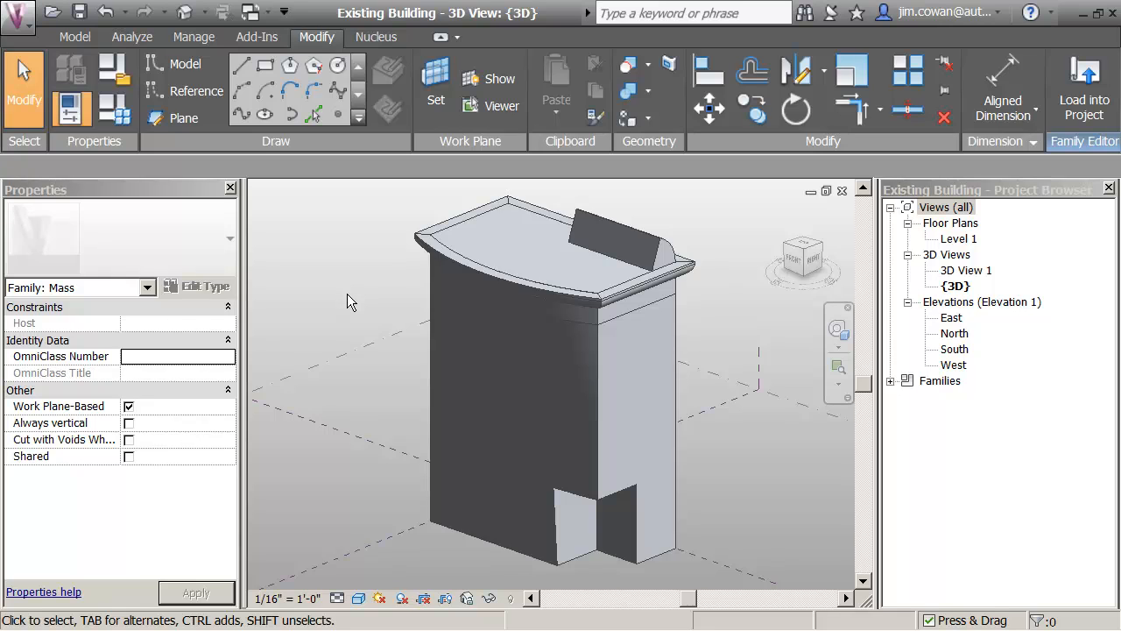
pyautogui.click(649, 94)
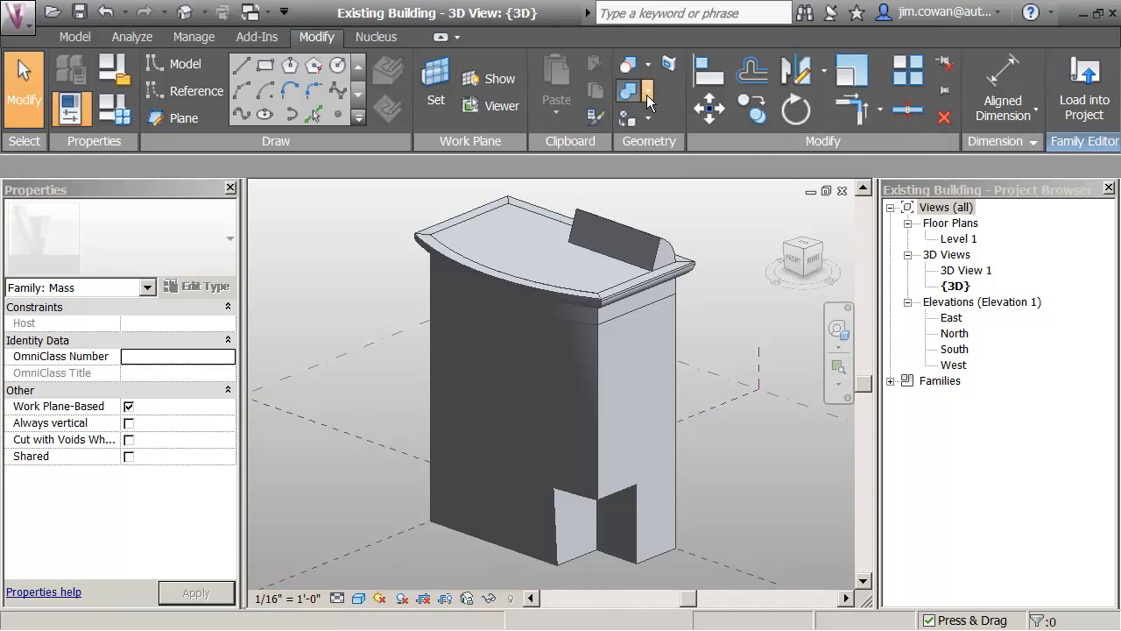
pyautogui.click(645, 122)
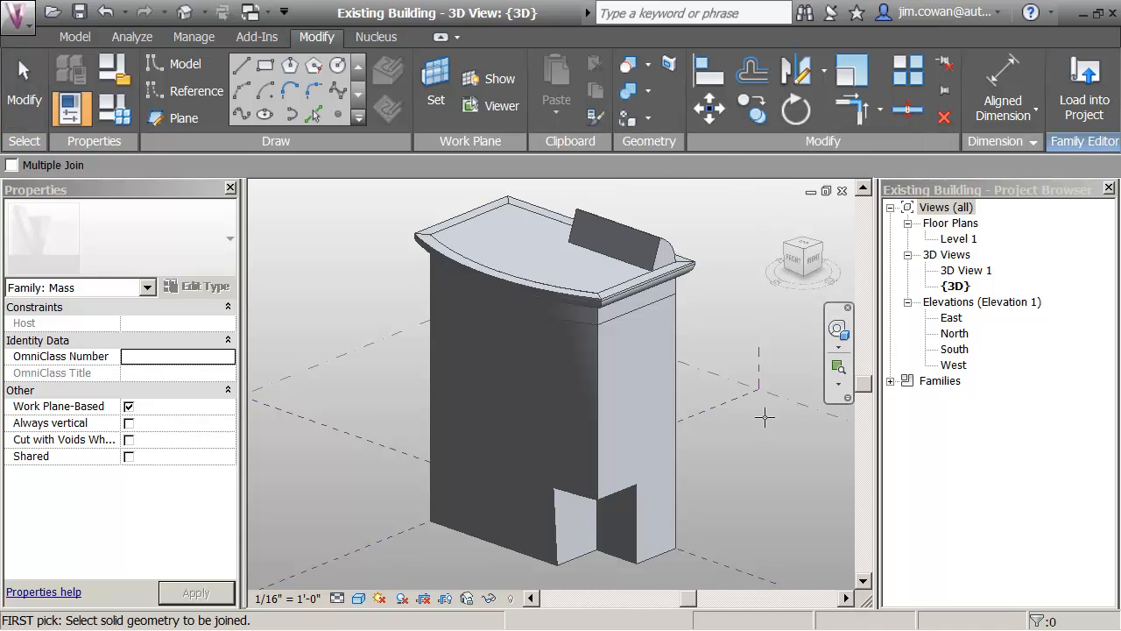
pyautogui.click(671, 394)
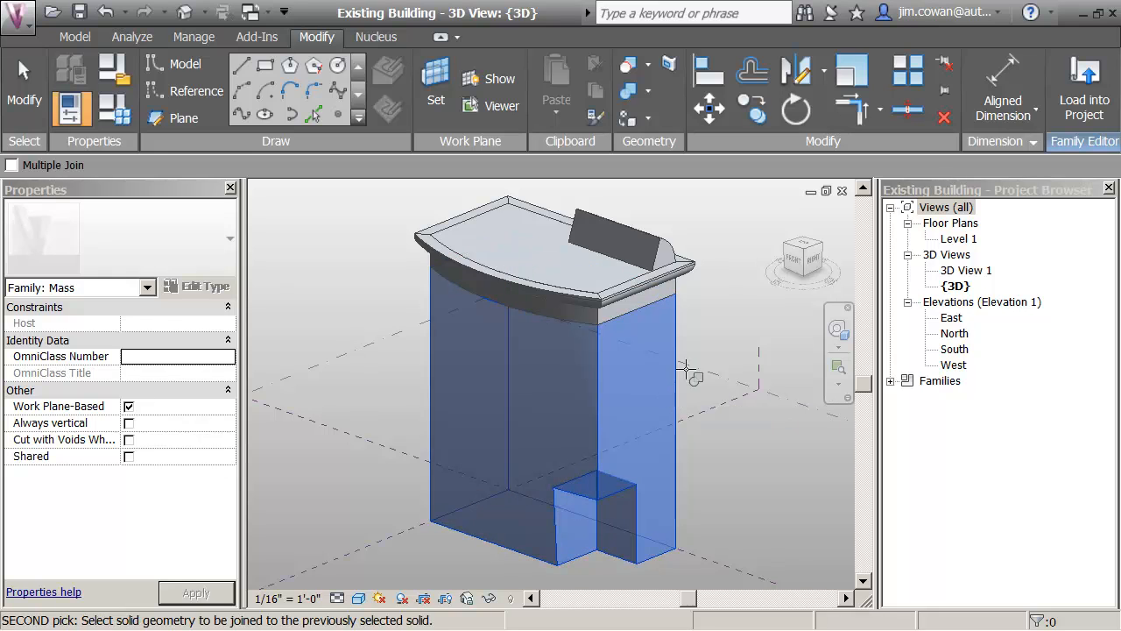
pyautogui.click(677, 287)
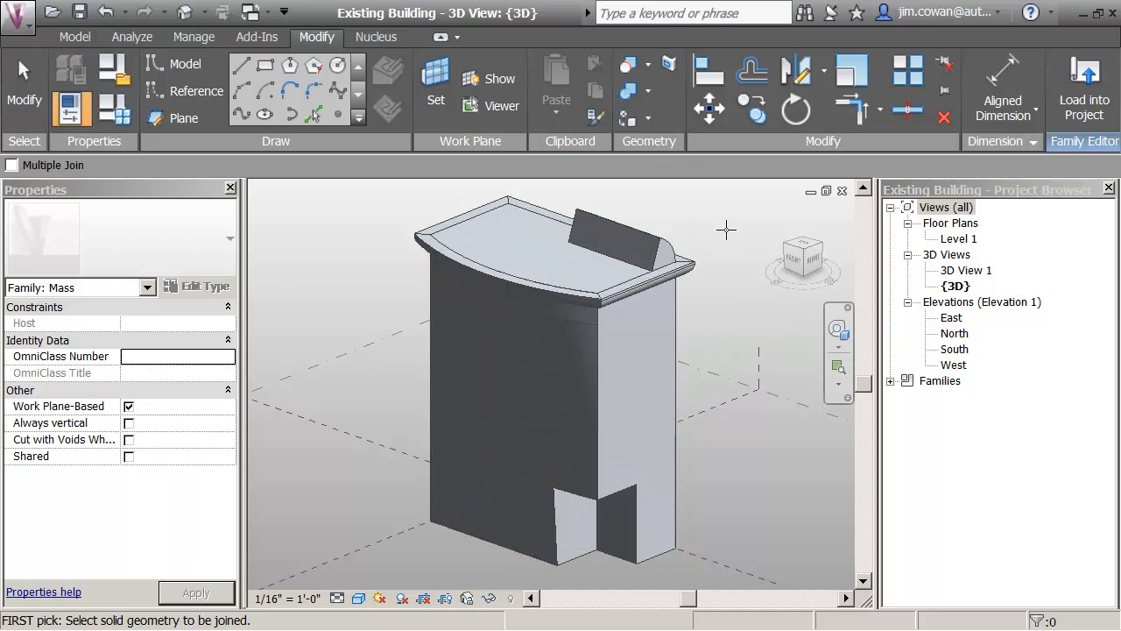
pyautogui.click(678, 337)
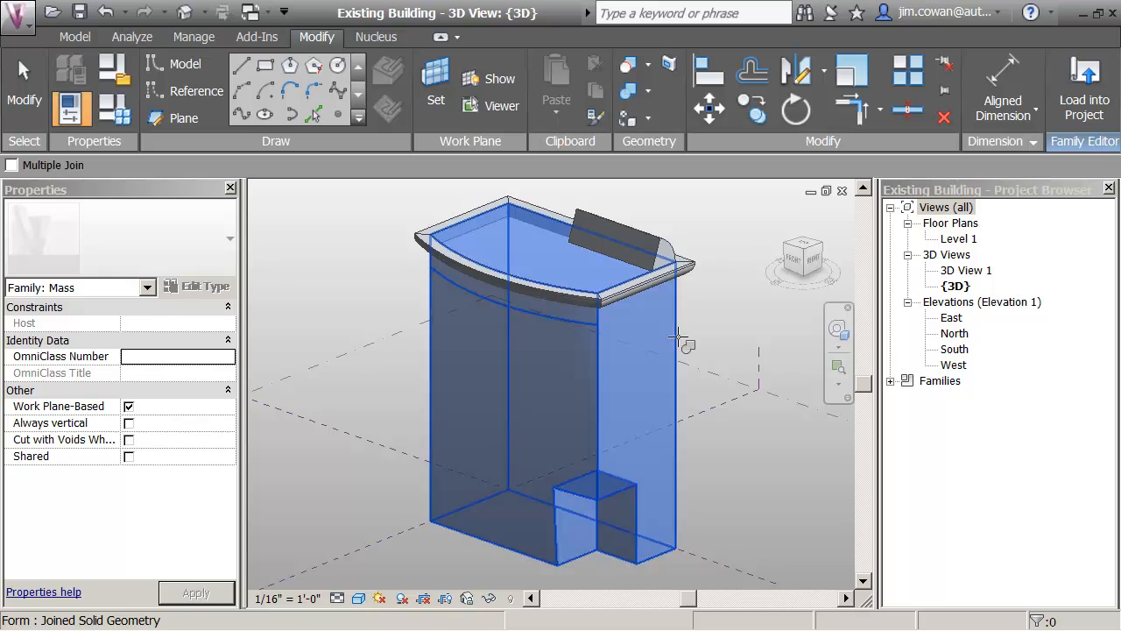
pyautogui.click(693, 270)
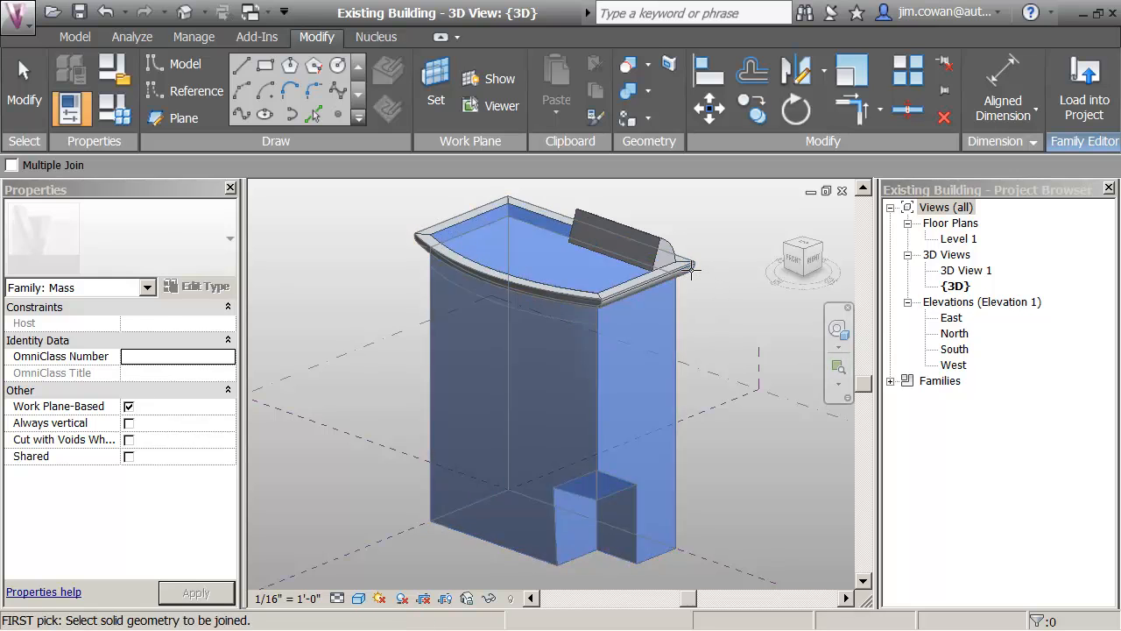
# Join the combined building solid with the revolved element on the roof
pyautogui.click(629, 99)
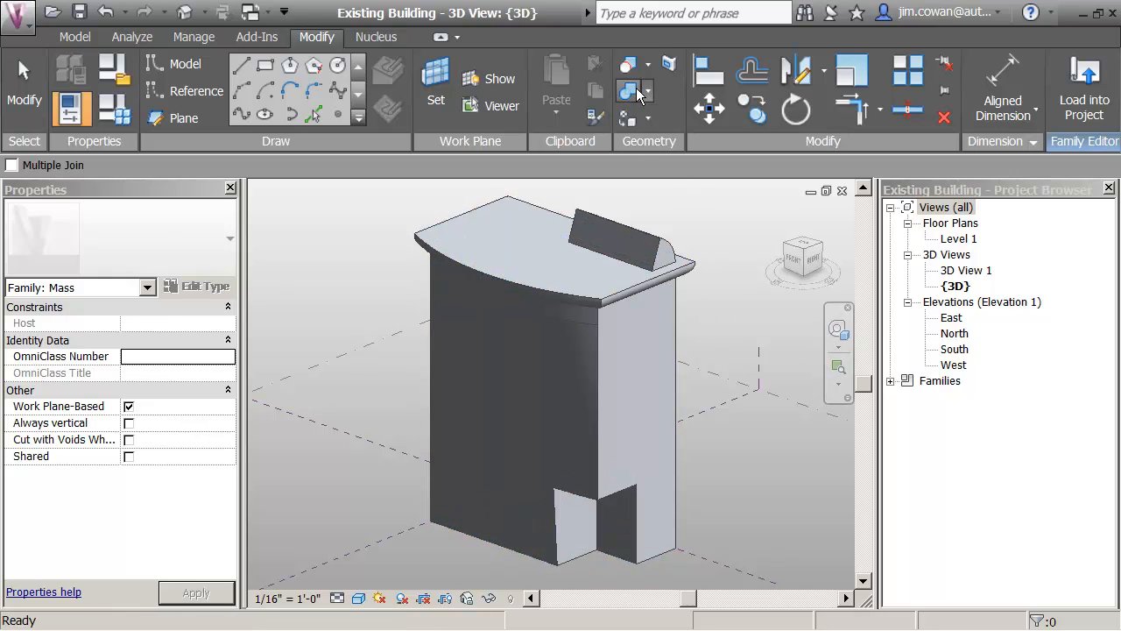
pyautogui.click(678, 331)
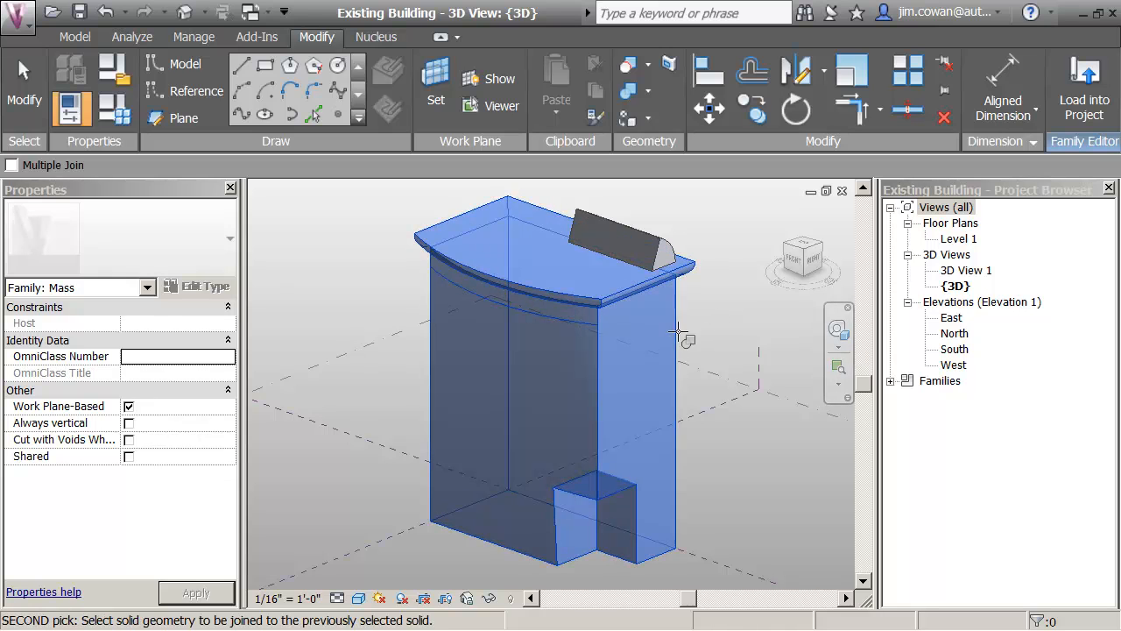
pyautogui.click(664, 245)
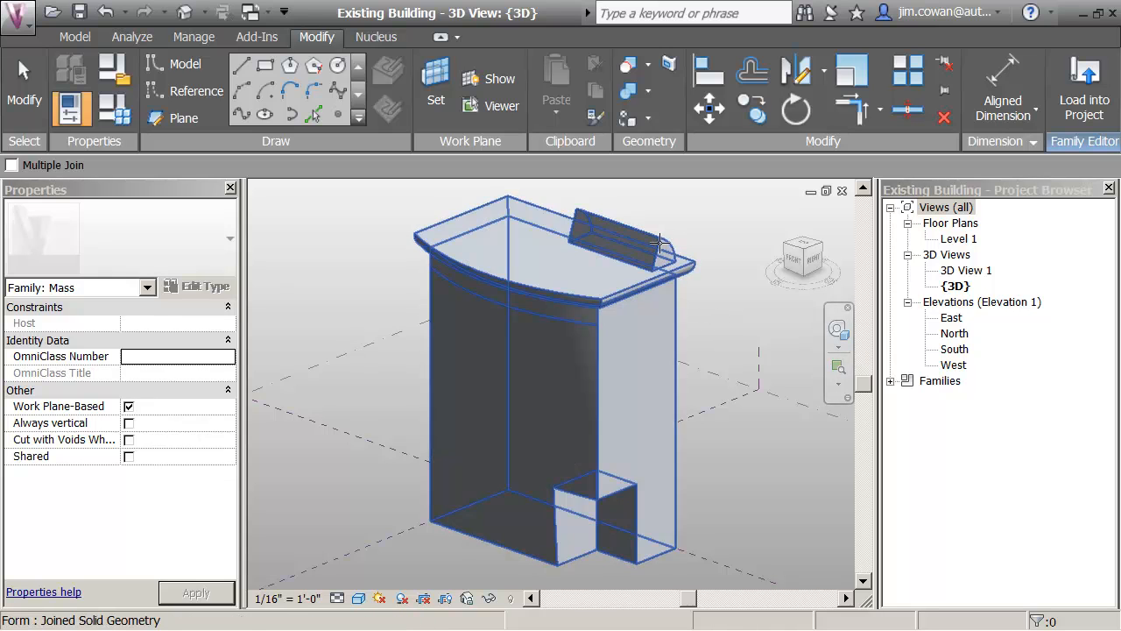
pyautogui.scroll(1, 669, 216)
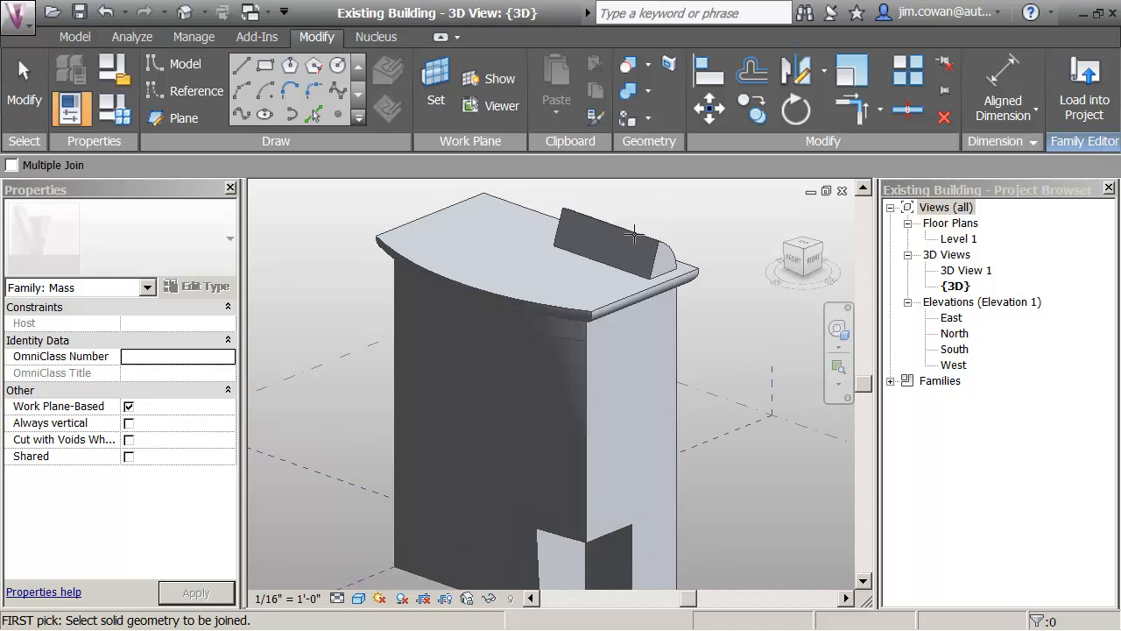
pyautogui.scroll(-2, 361, 307)
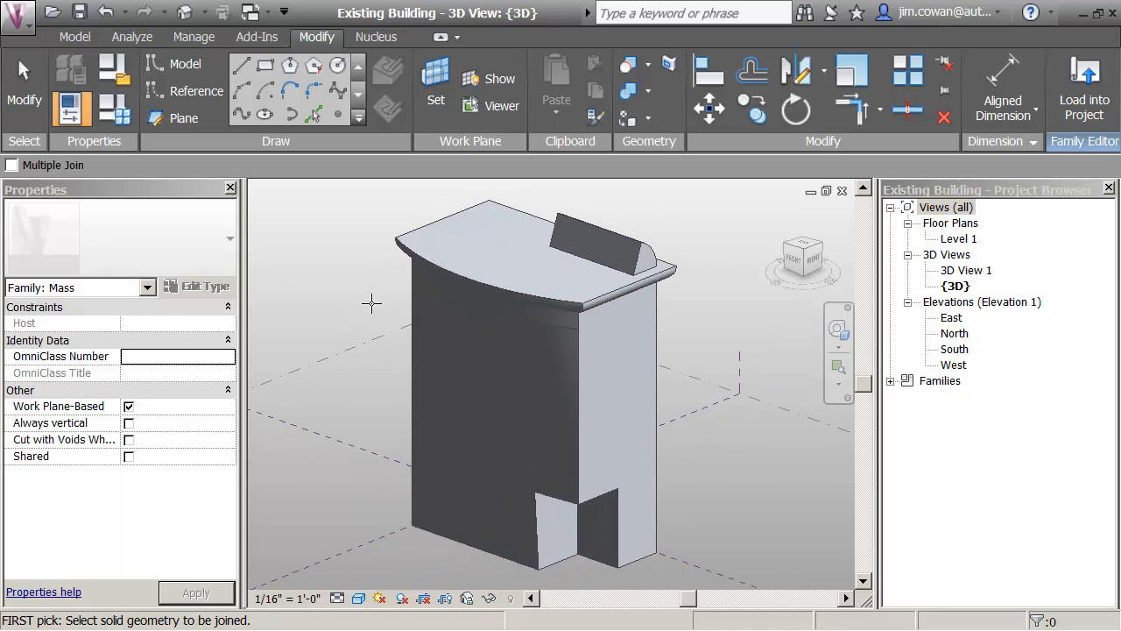